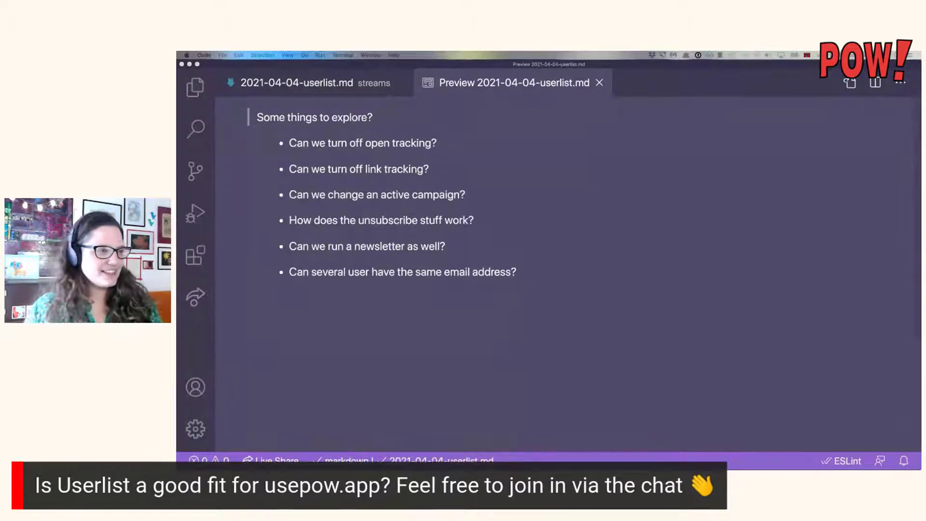
Open a fresh Chrome window, close the Twitter page and load userlist.com.
key(super+Tab)
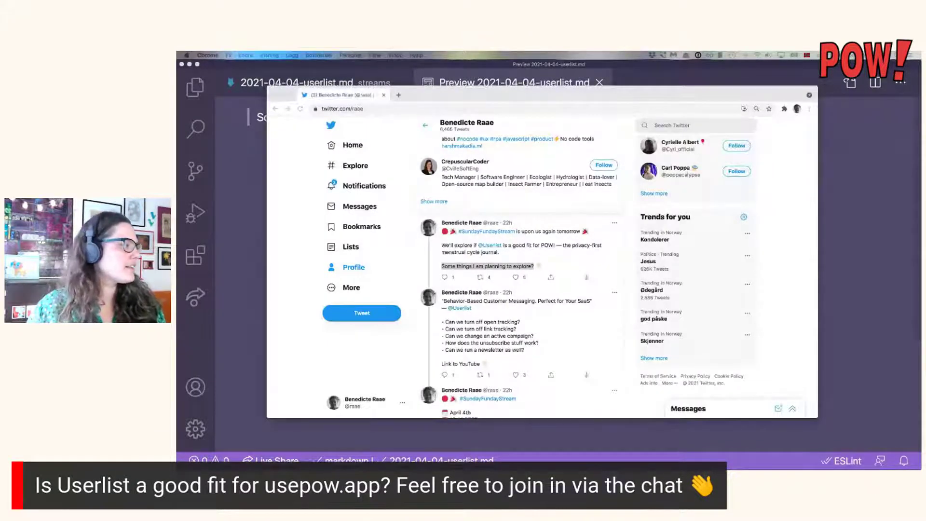
key(super+n)
drag(387, 251, 457, 116)
click(471, 91)
click(382, 95)
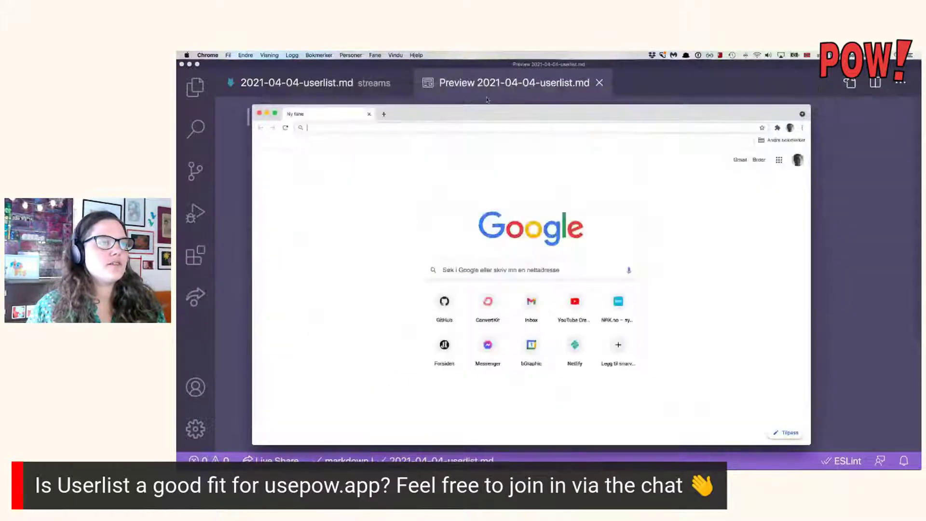
drag(491, 114, 517, 96)
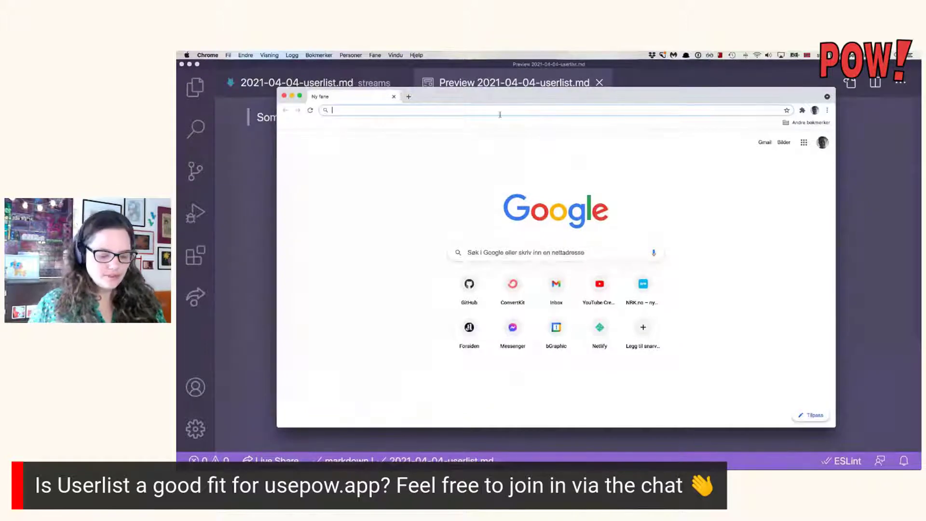
text(userl)
key(Return)
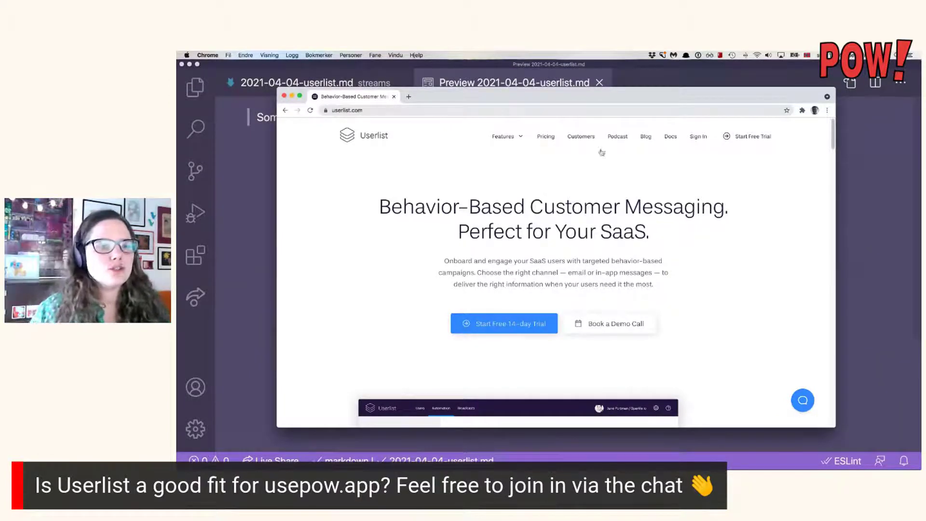
Scroll through the Userlist homepage to review its features.
scroll(665, 155, down, 2)
scroll(665, 156, down, 9)
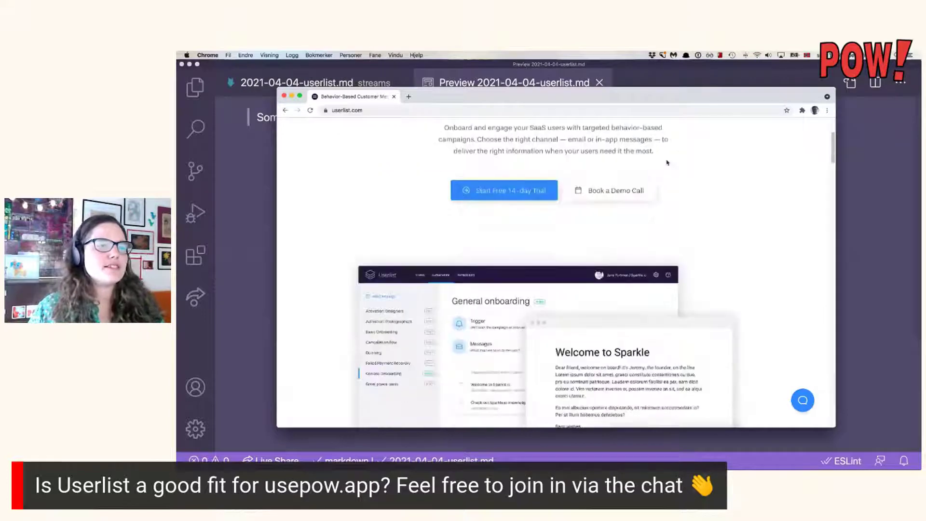
scroll(668, 161, down, 12)
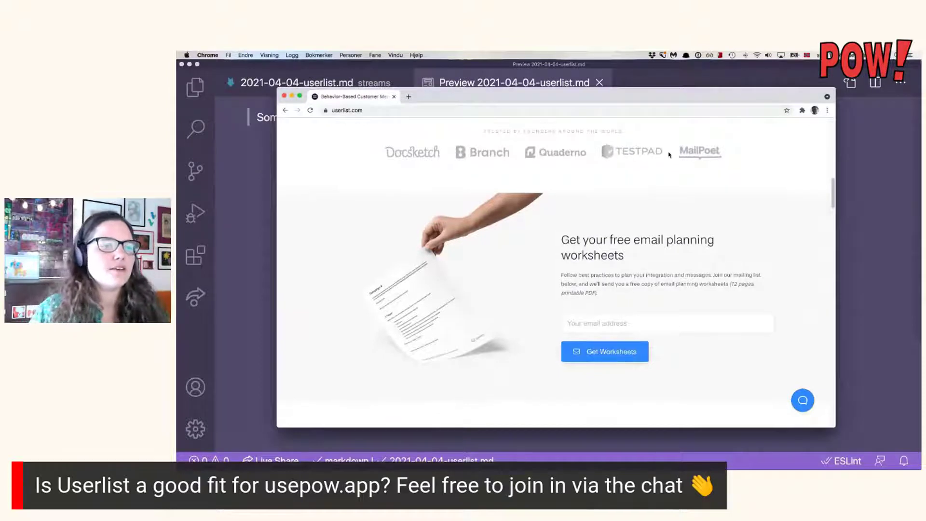
scroll(669, 157, down, 5)
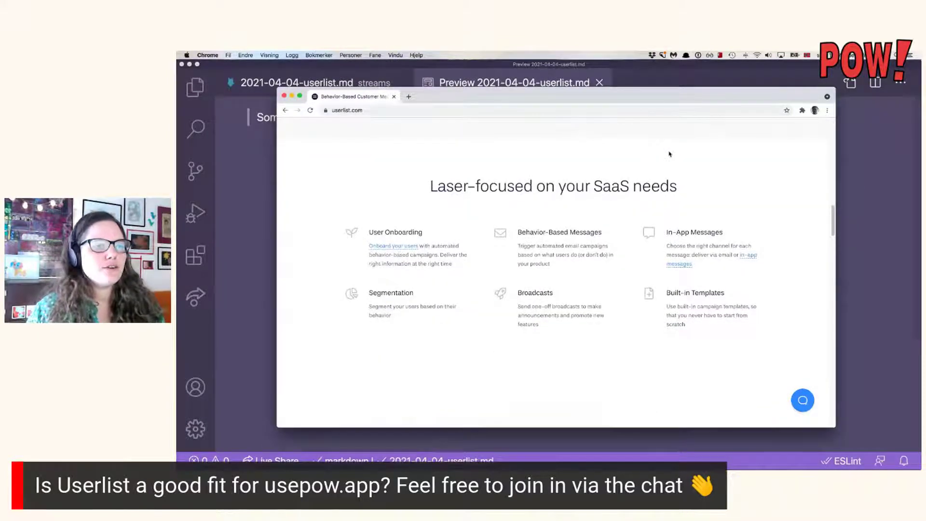
scroll(668, 154, down, 5)
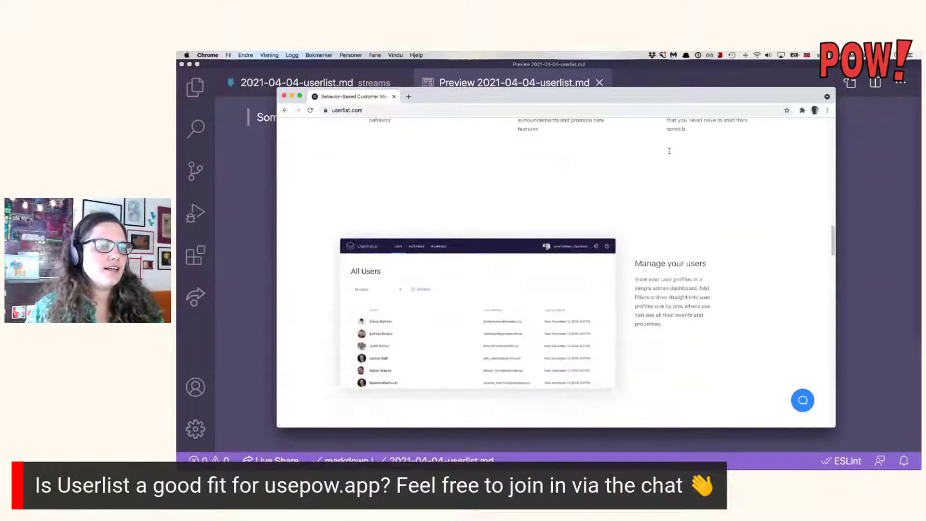
scroll(669, 154, down, 10)
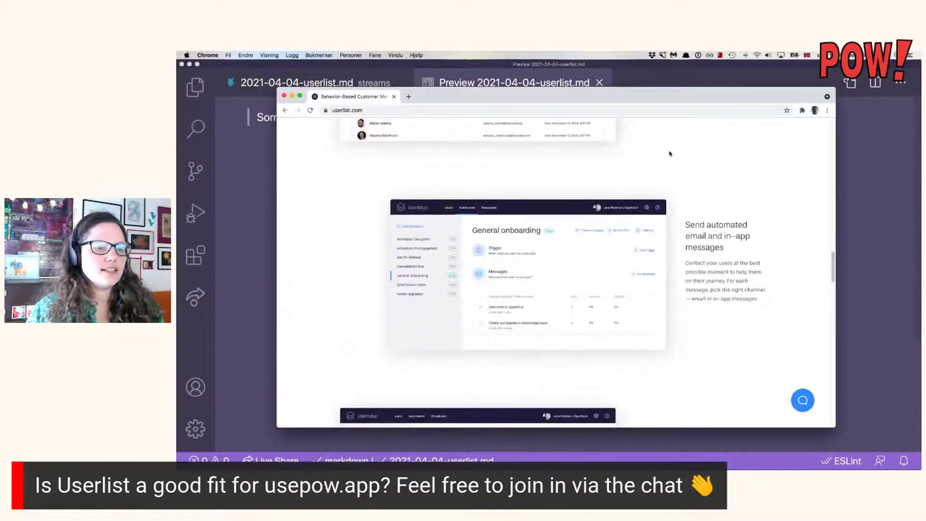
scroll(669, 153, down, 10)
scroll(669, 153, up, 20)
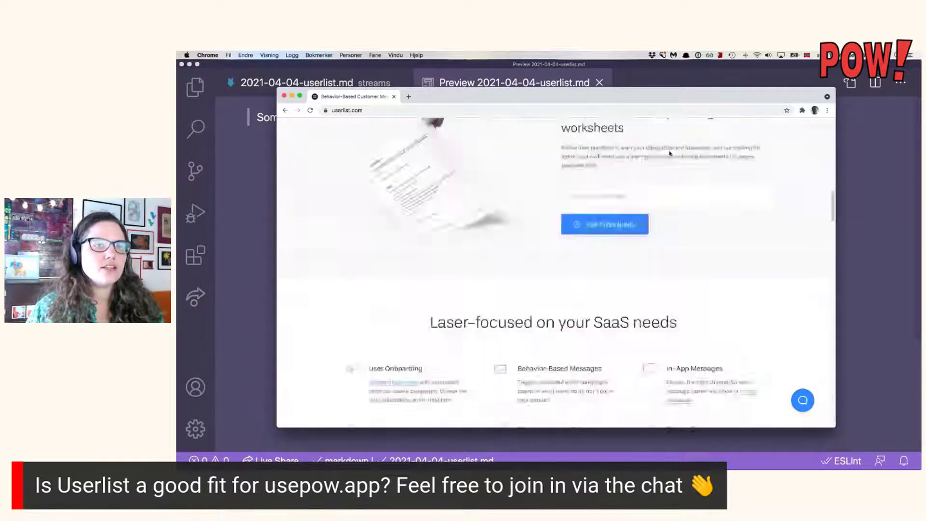
Start the free trial and enter the full name and email address.
click(759, 138)
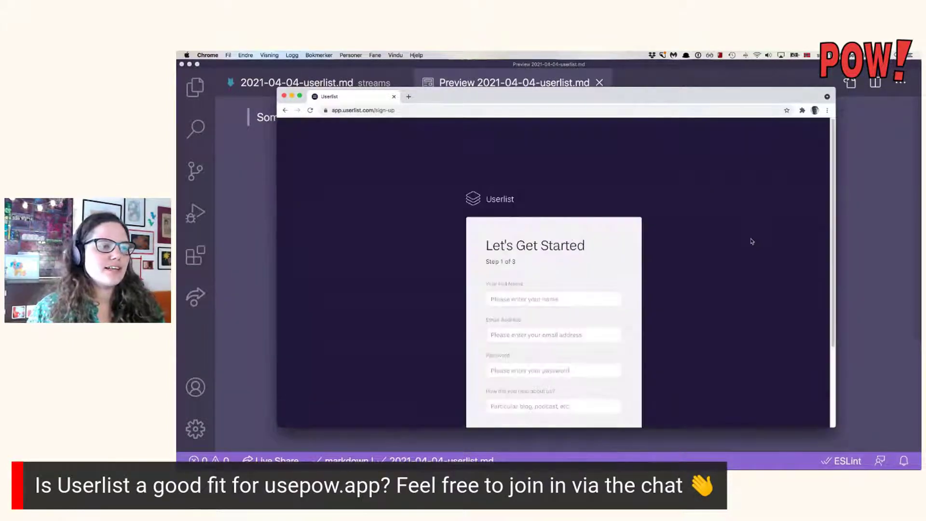
scroll(654, 241, down, 1)
click(568, 289)
text(Benedicte Raae)
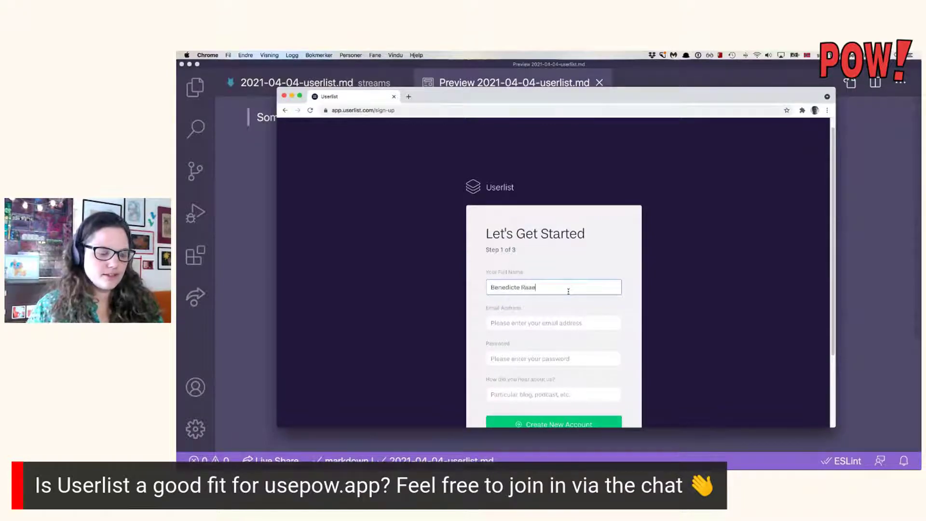
key(Tab)
Enter the account password.
scroll(590, 301, down, 1)
click(576, 348)
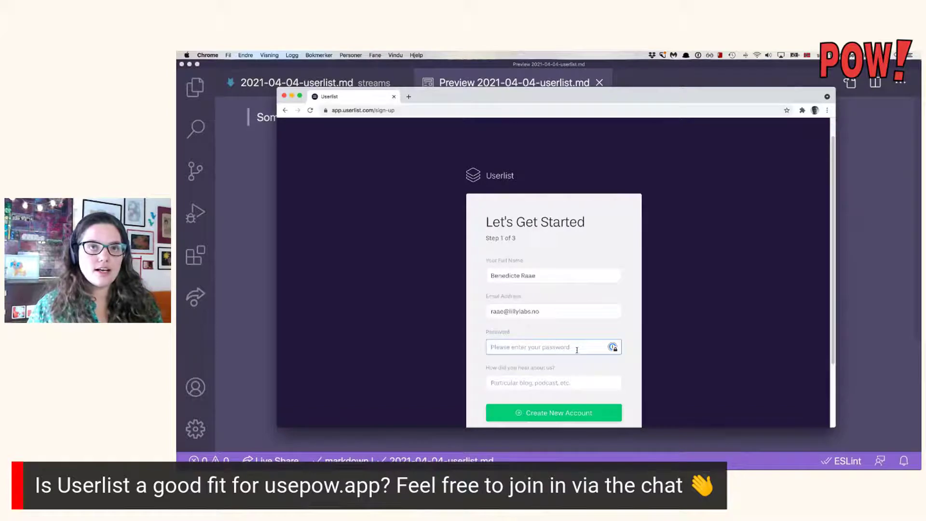
click(830, 55)
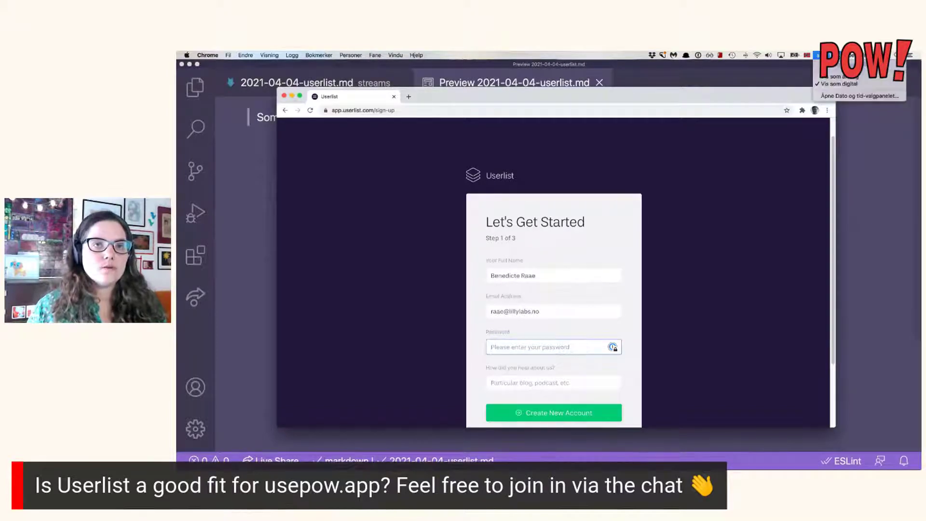
click(831, 56)
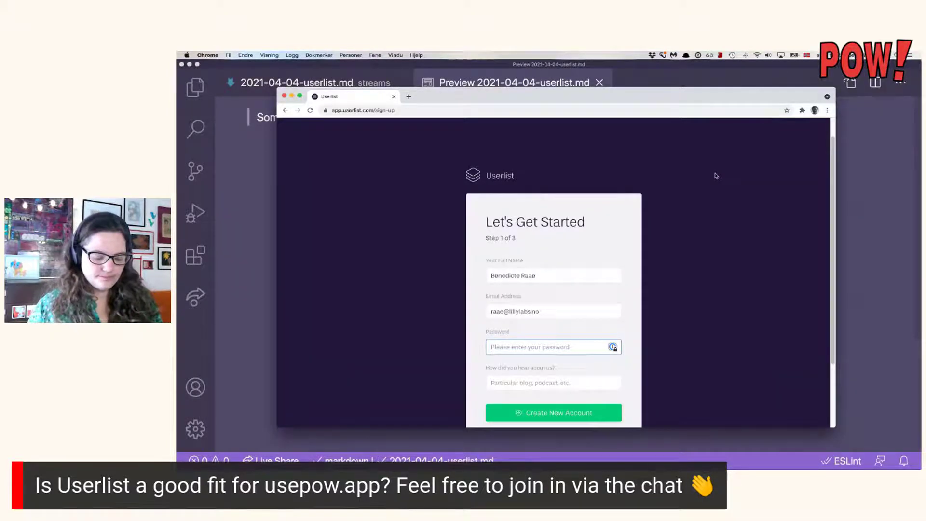
text(******)
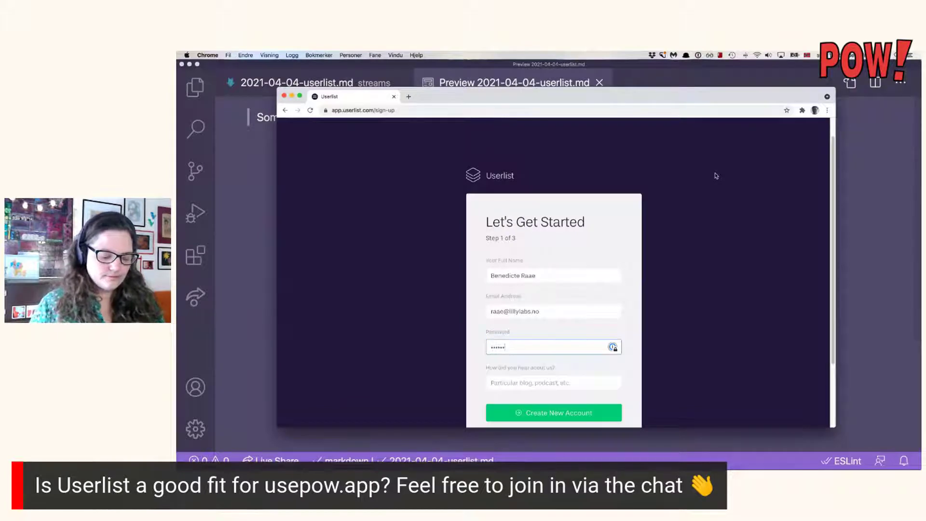
text(******)
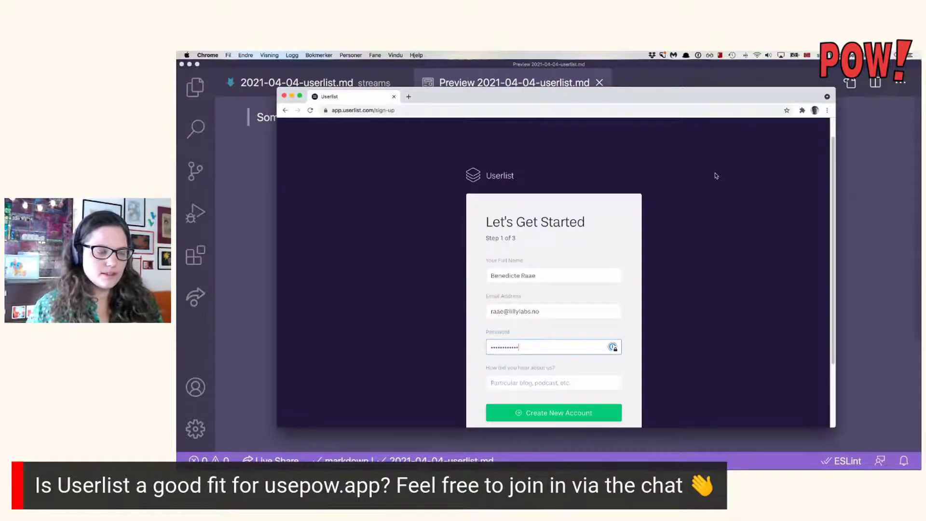
drag(559, 355, 554, 347)
double_click(554, 348)
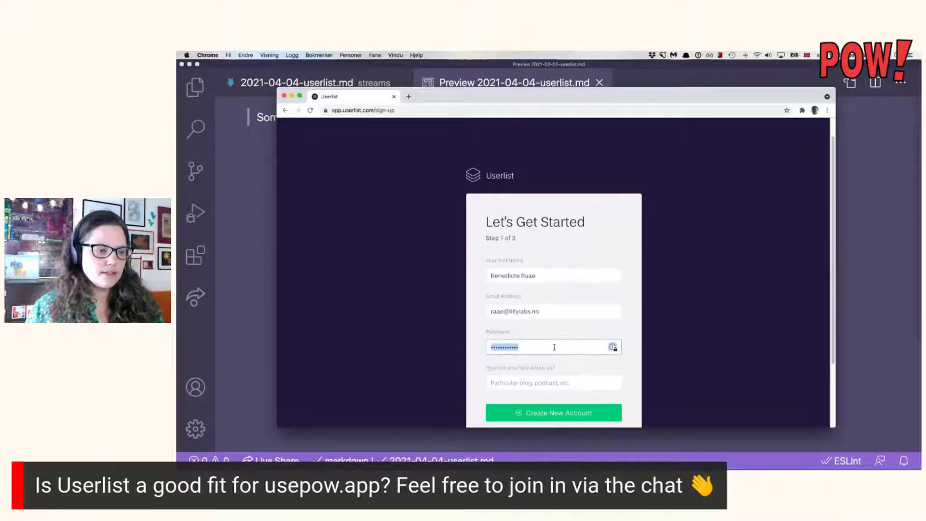
key(Left)
Answer 'Do not remember anymore. Its been a while' as the referral source and create the account.
click(561, 382)
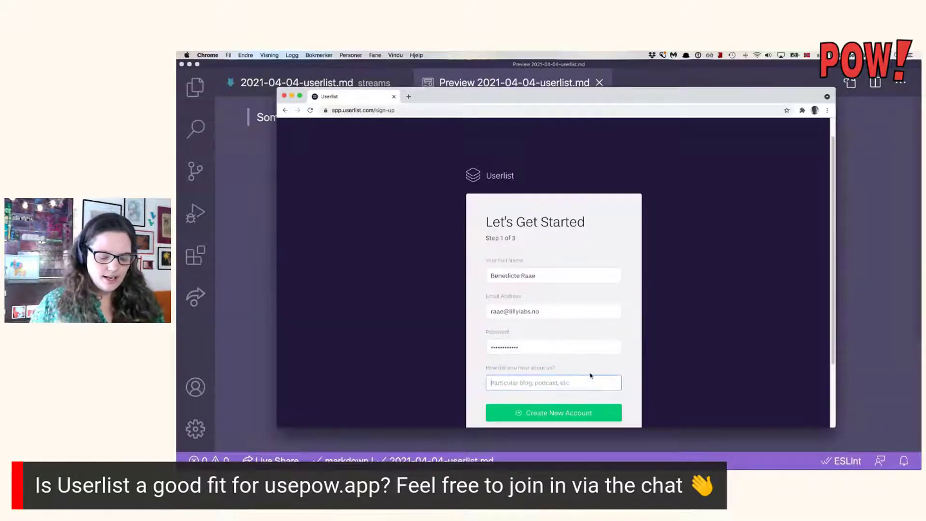
text(Do not remembe)
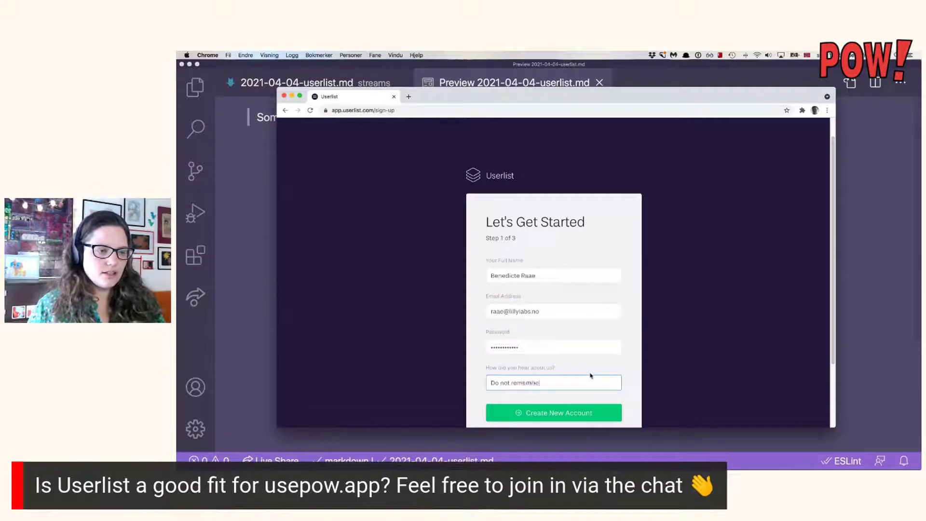
text(r enymore. Its been a while.)
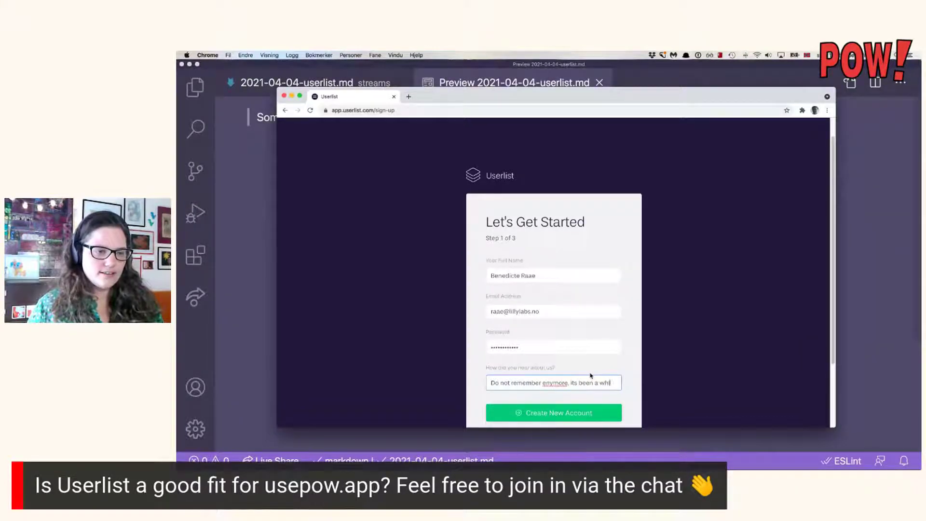
click(545, 382)
key(BackSpace)
text(a)
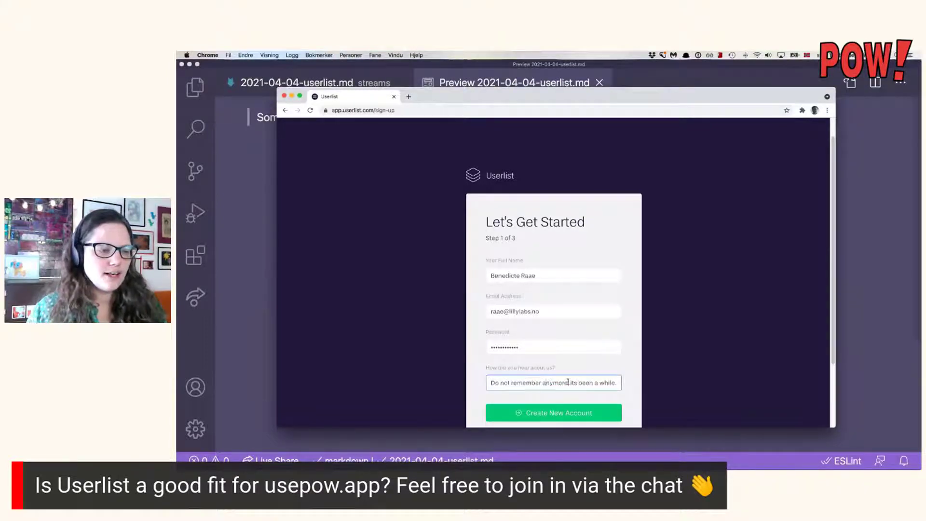
scroll(581, 409, down, 1)
click(582, 409)
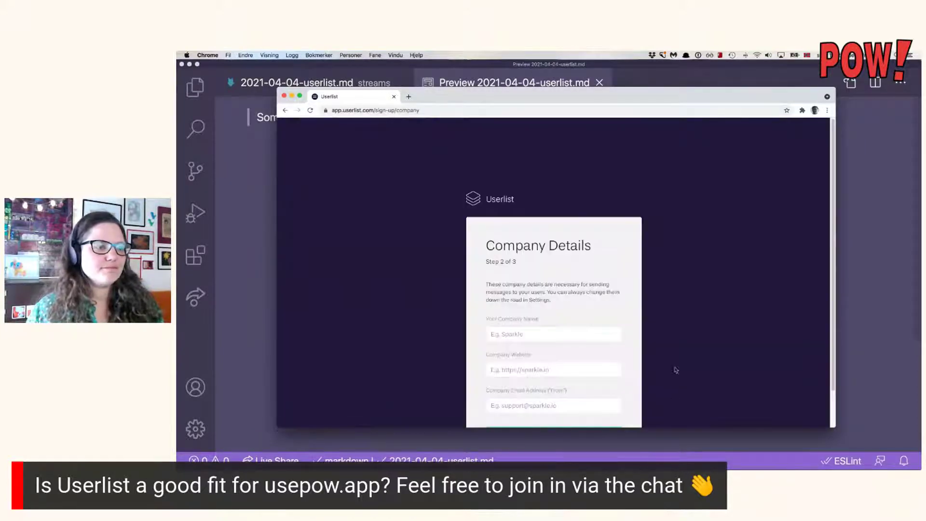
Fill in the company name and company website fields.
click(593, 319)
text(Li)
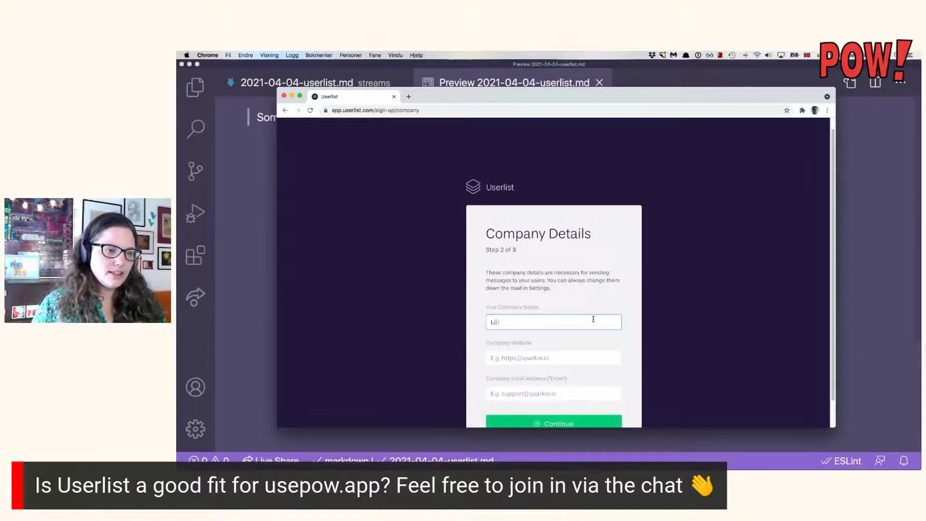
text(lly Labs)
click(596, 358)
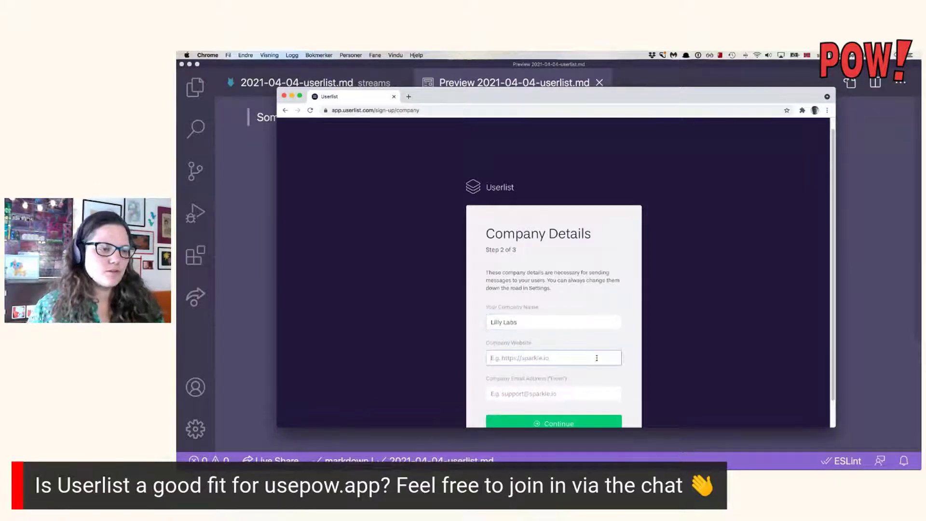
text(http)
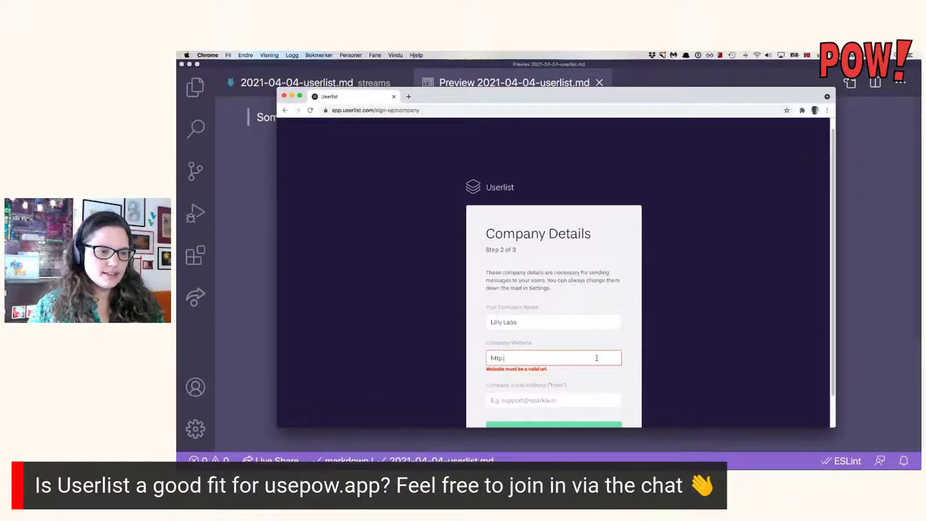
text(://li)
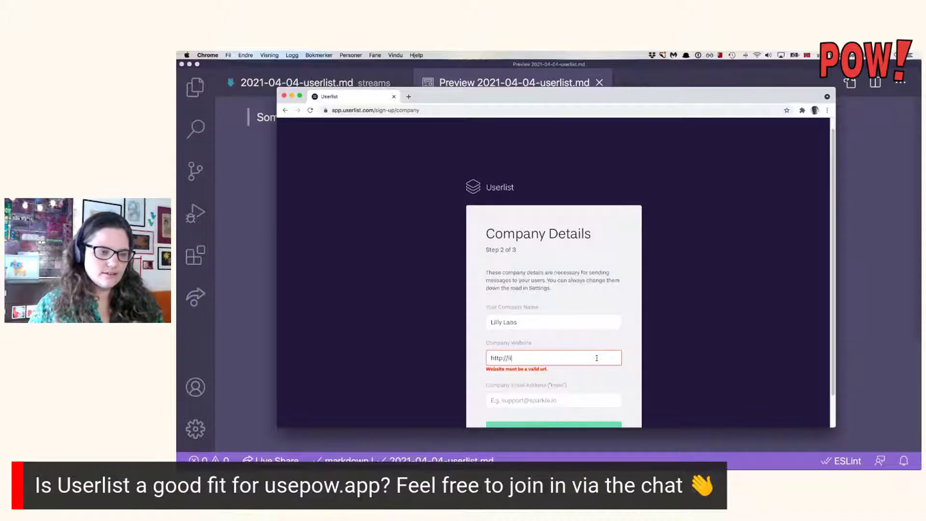
text(llylabs.no)
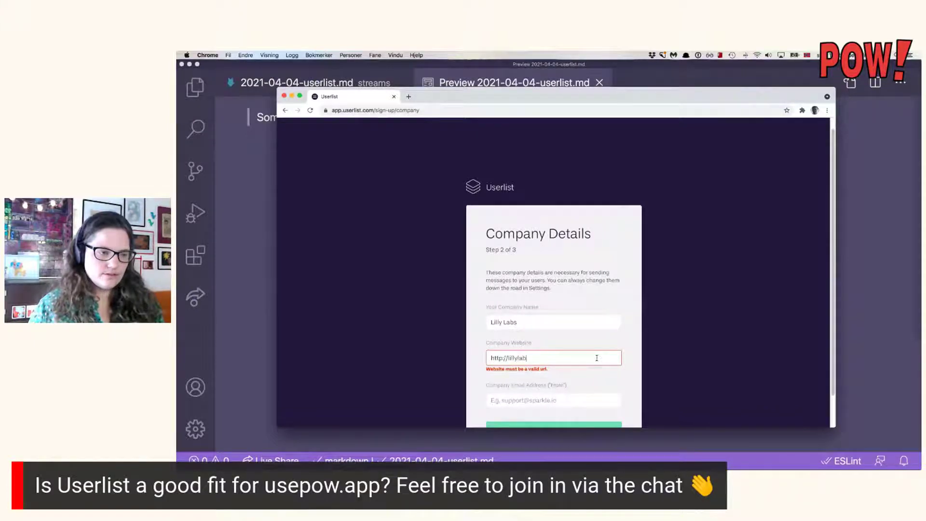
click(605, 390)
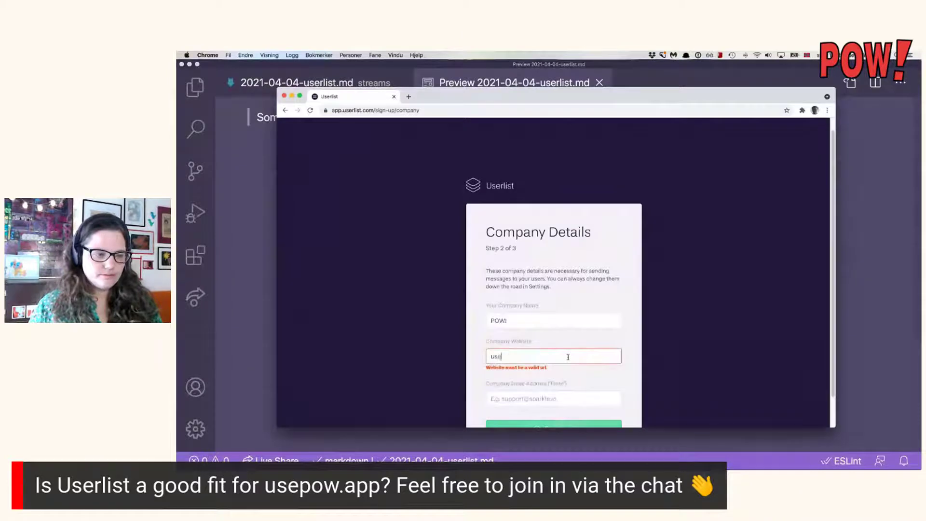
text(pow.app)
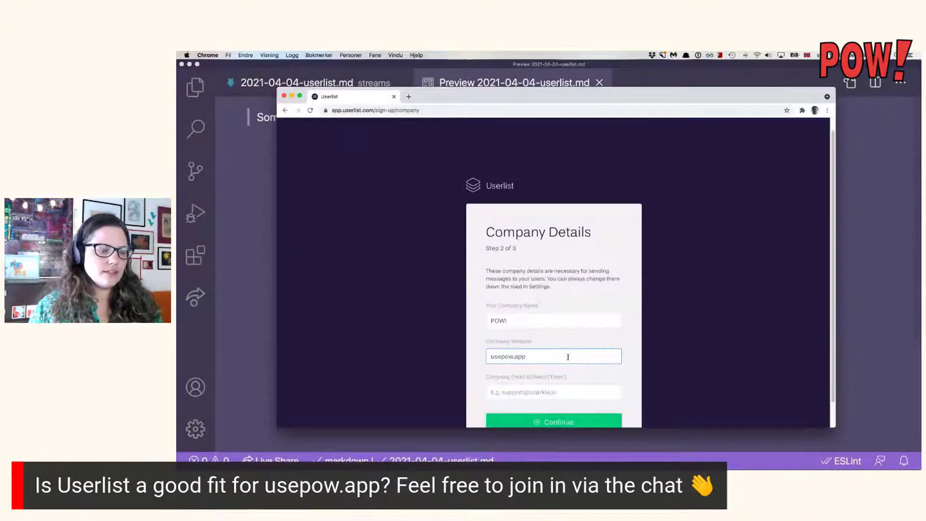
Enter the company email address and submit the company details.
click(564, 391)
text(suppoert)
key(BackSpace)
key(BackSpace)
key(BackSpace)
key(BackSpace)
key(BackSpace)
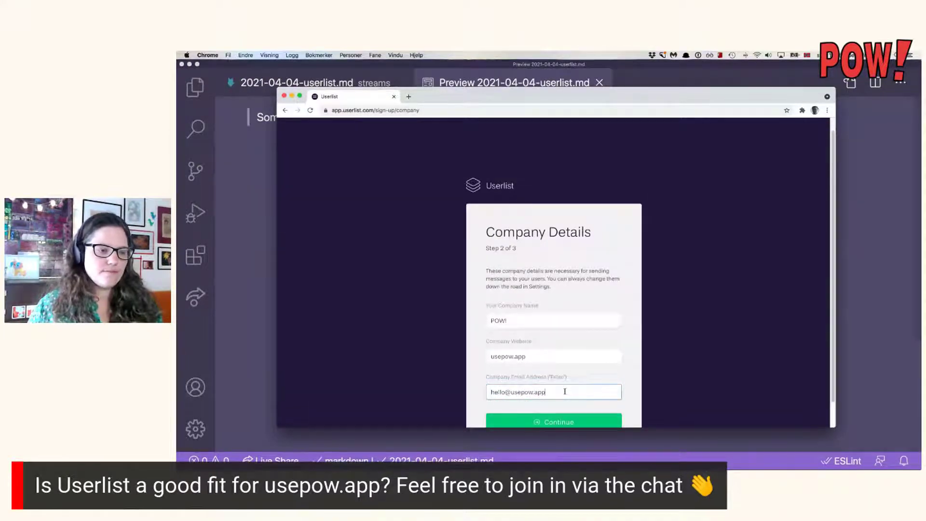
scroll(581, 371, down, 1)
key(Return)
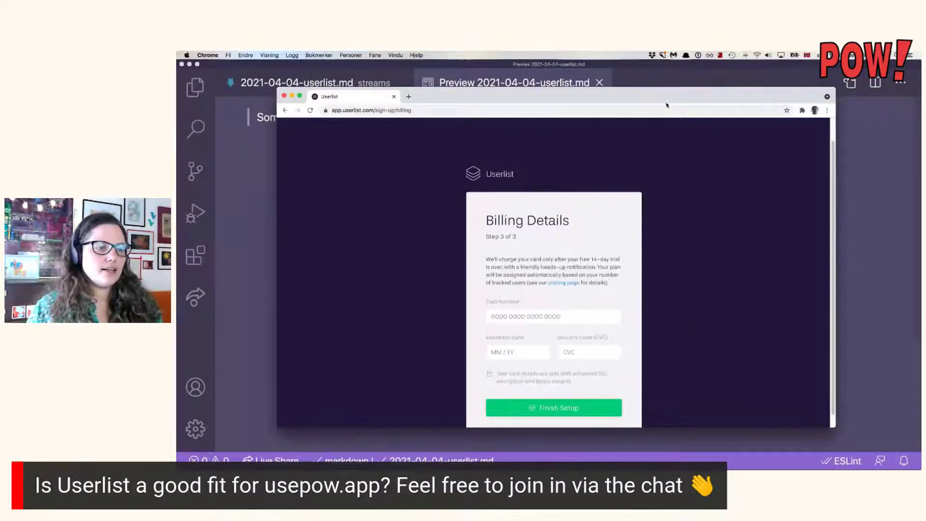
Enter the card details to finish billing, then bring the browser back over VS Code.
click(591, 320)
drag(660, 103, 920, 102)
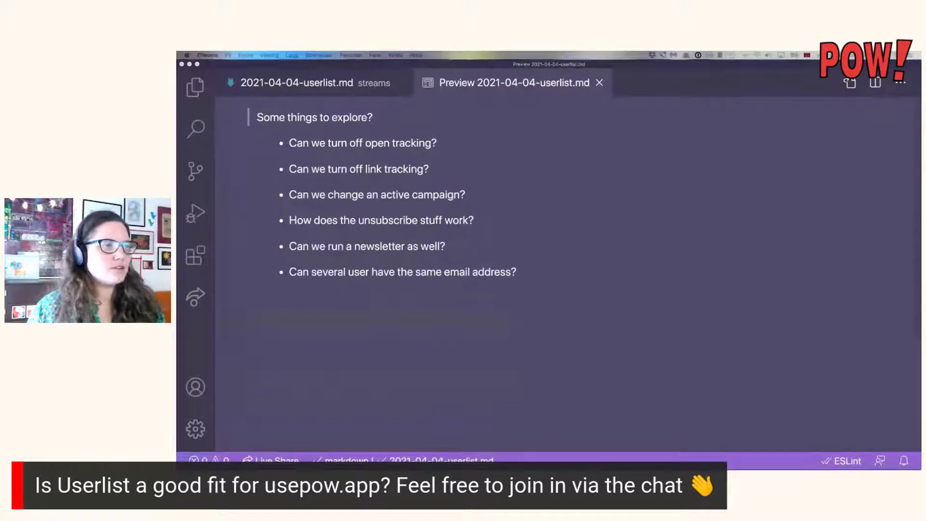
key(super+Tab)
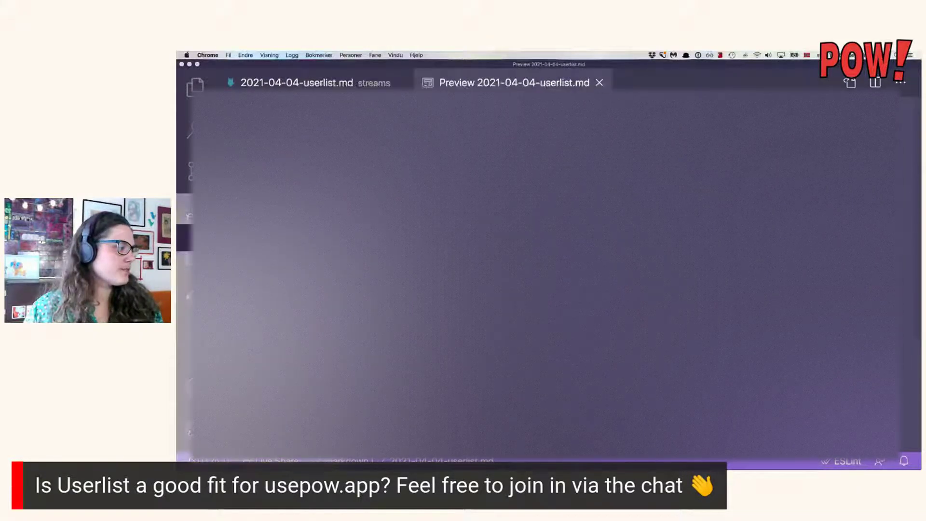
drag(177, 201, 541, 98)
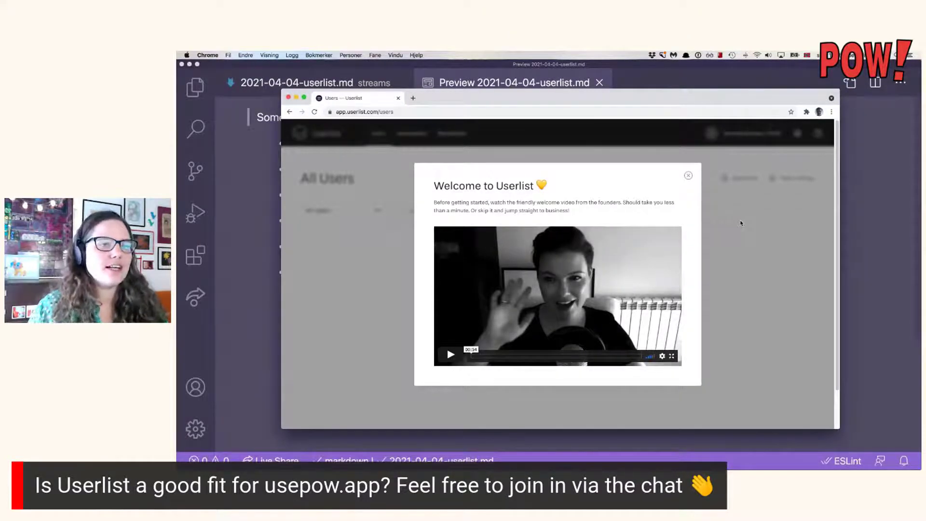
Close the welcome video, glance at the VS Code notes, and go to the Automation page.
click(688, 176)
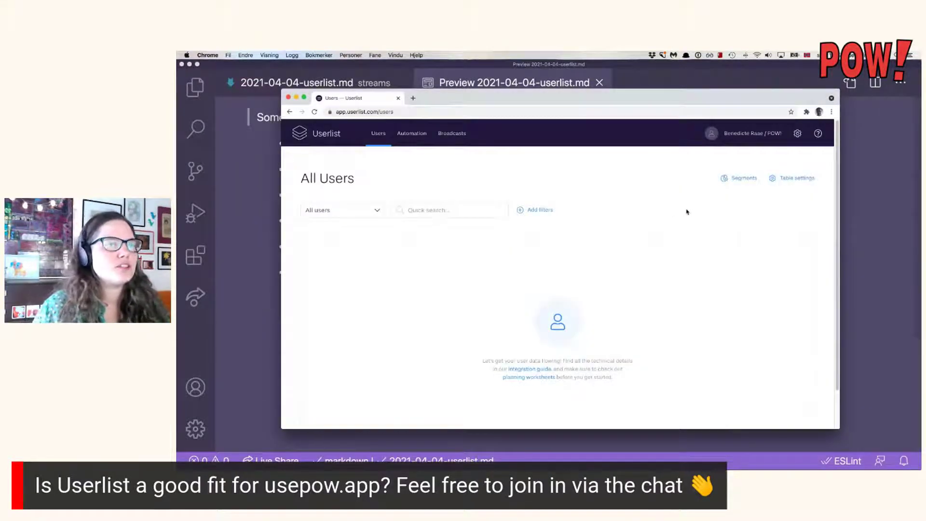
click(574, 83)
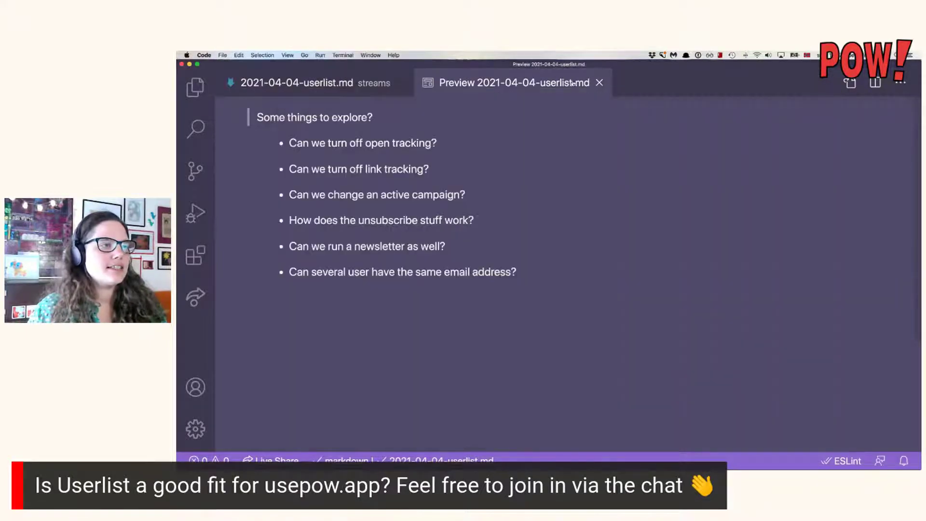
key(super+Tab)
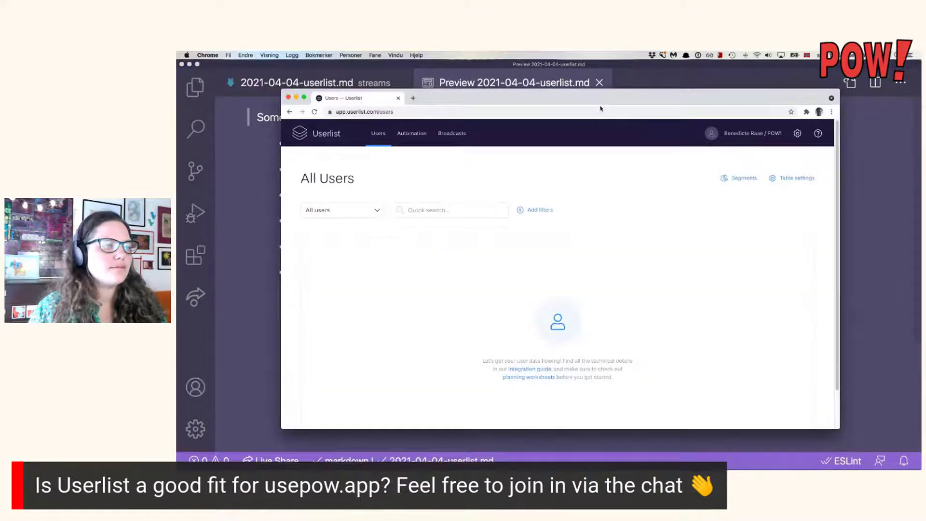
click(406, 139)
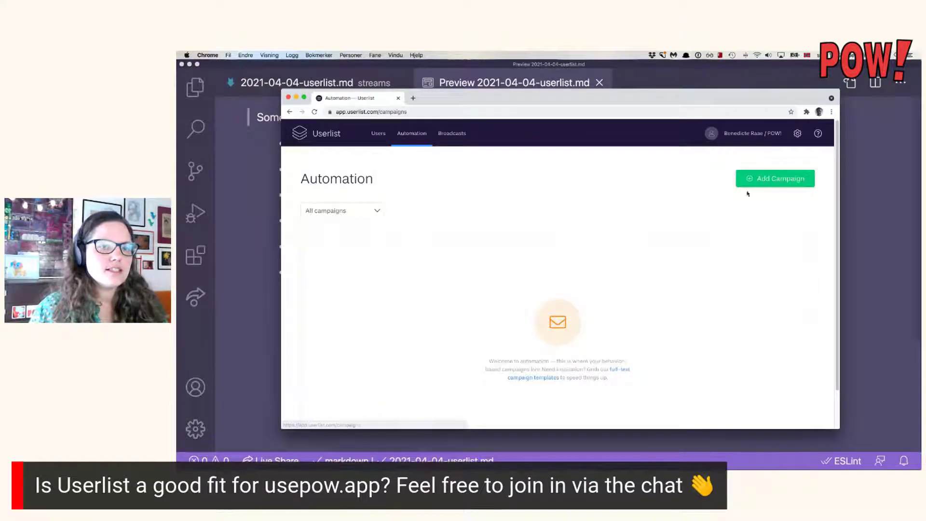
Start a one-off campaign from the Cancellation Survey template, highlighting the unsubscribed-users option.
click(767, 184)
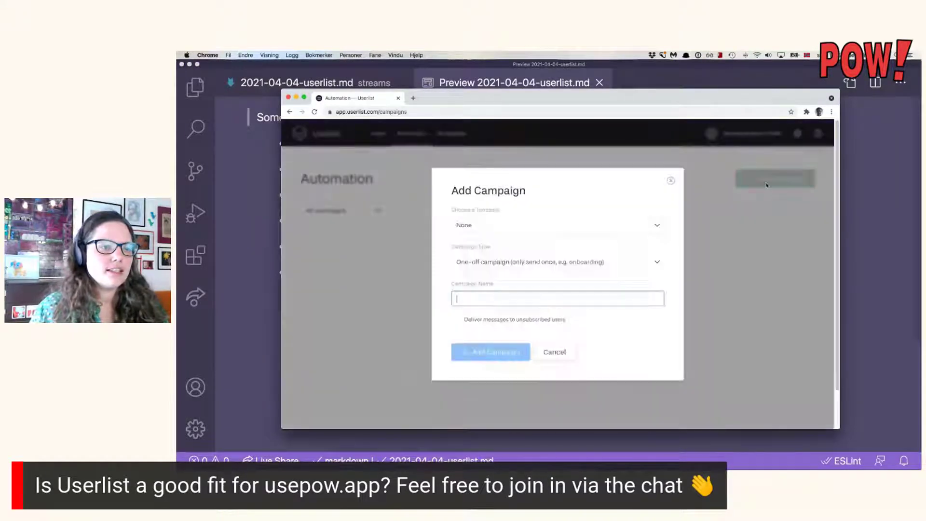
click(621, 225)
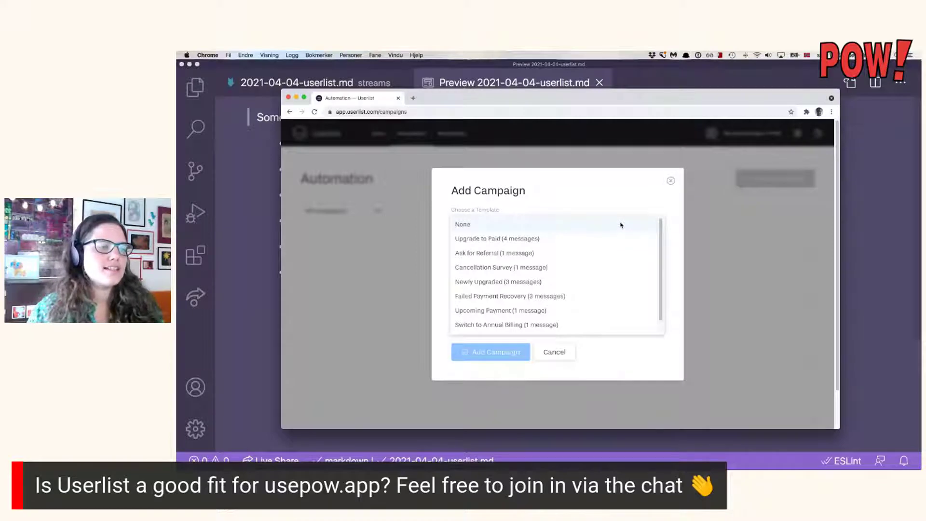
click(592, 271)
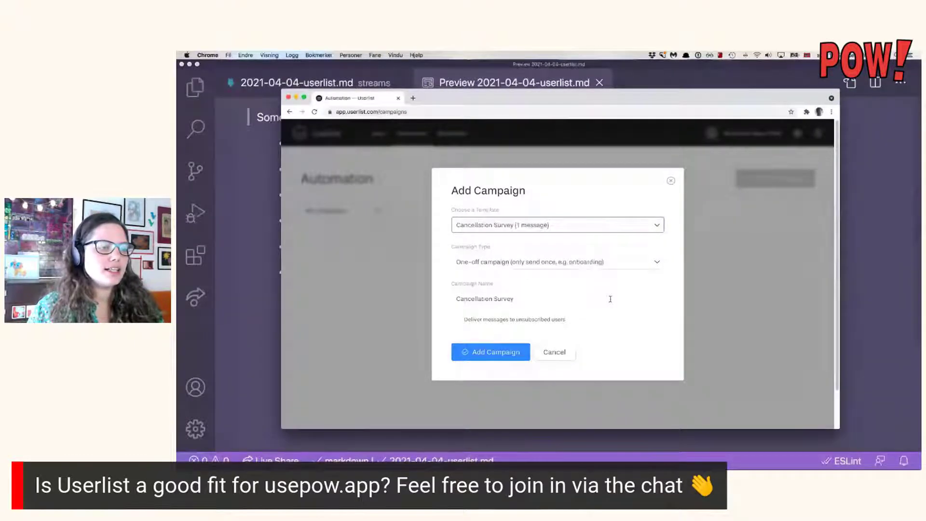
click(611, 263)
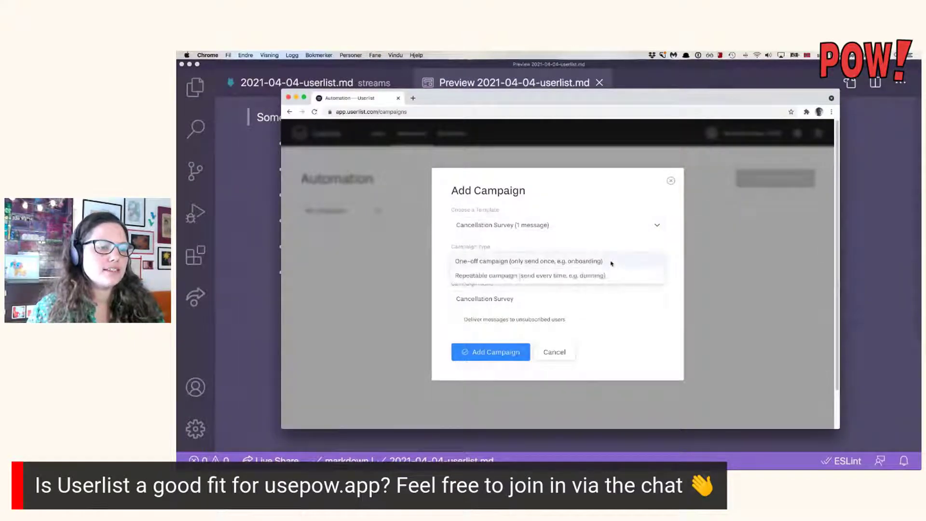
click(610, 263)
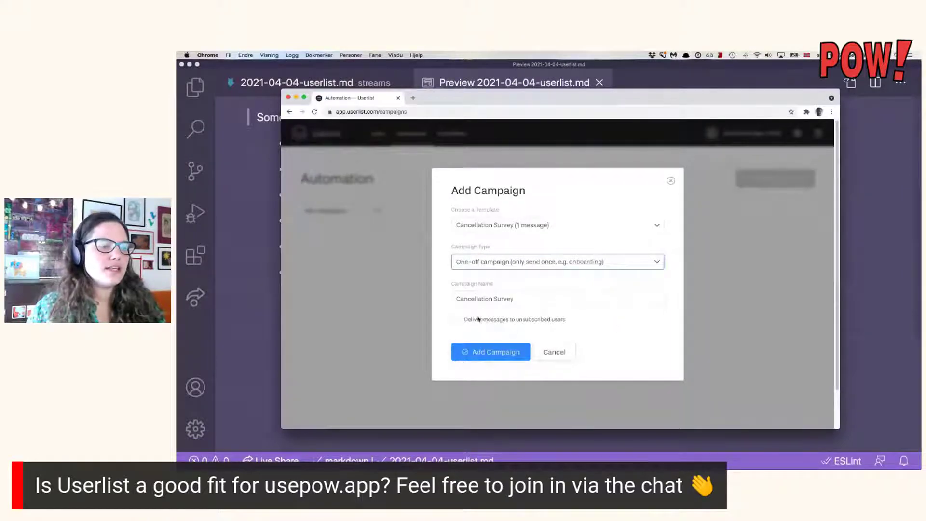
drag(462, 320, 573, 323)
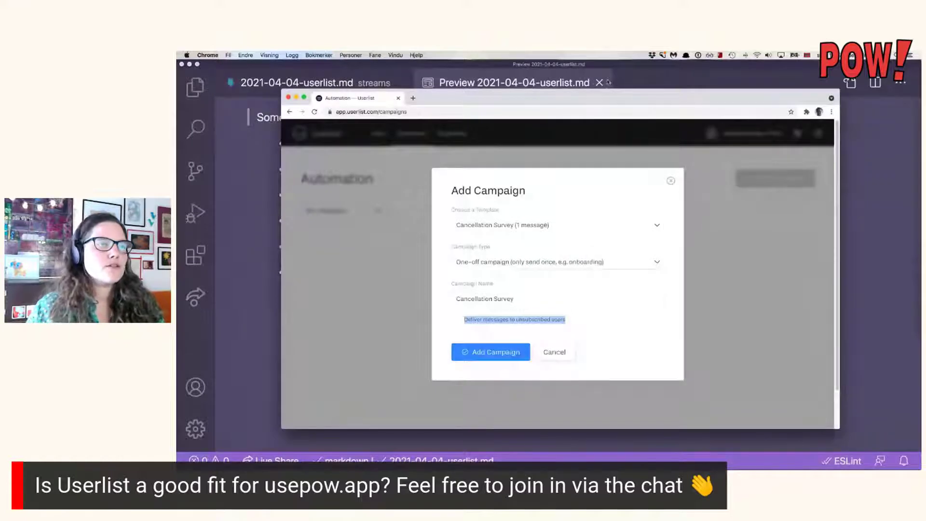
click(570, 82)
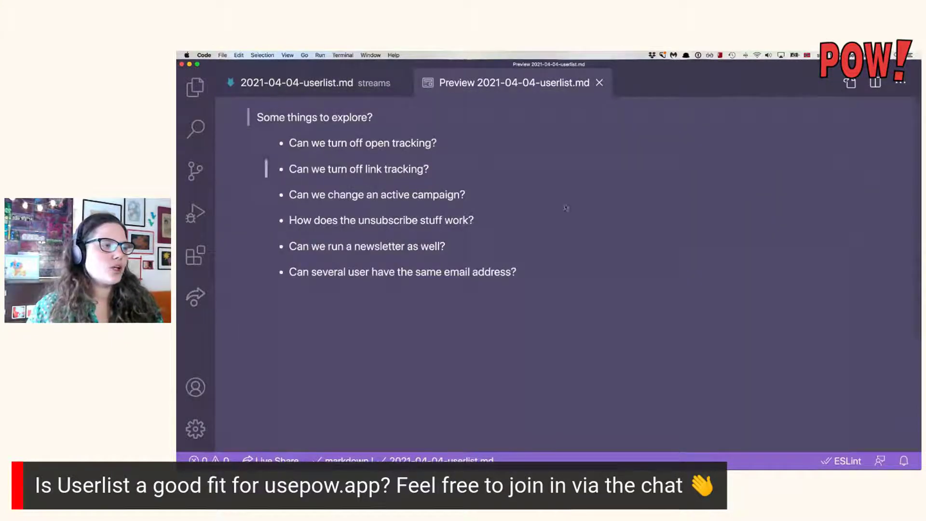
drag(289, 222, 483, 221)
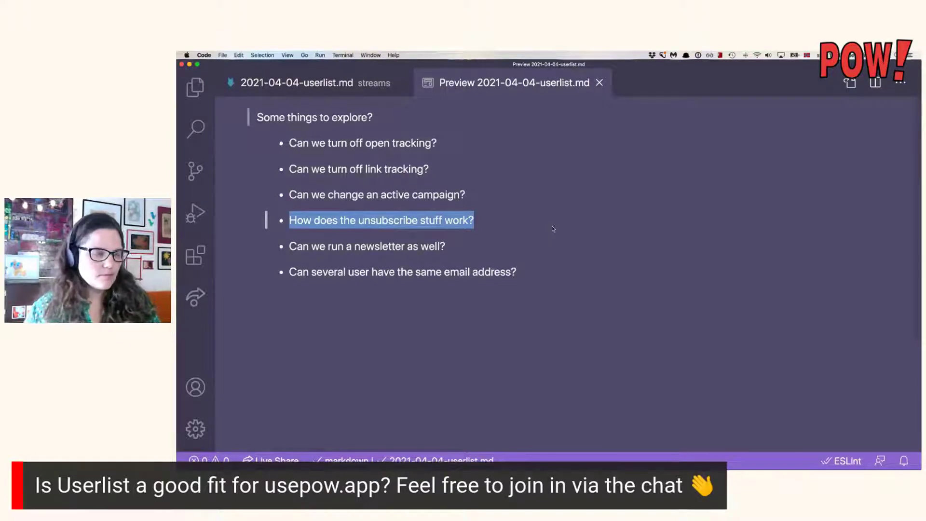
key(super+Tab)
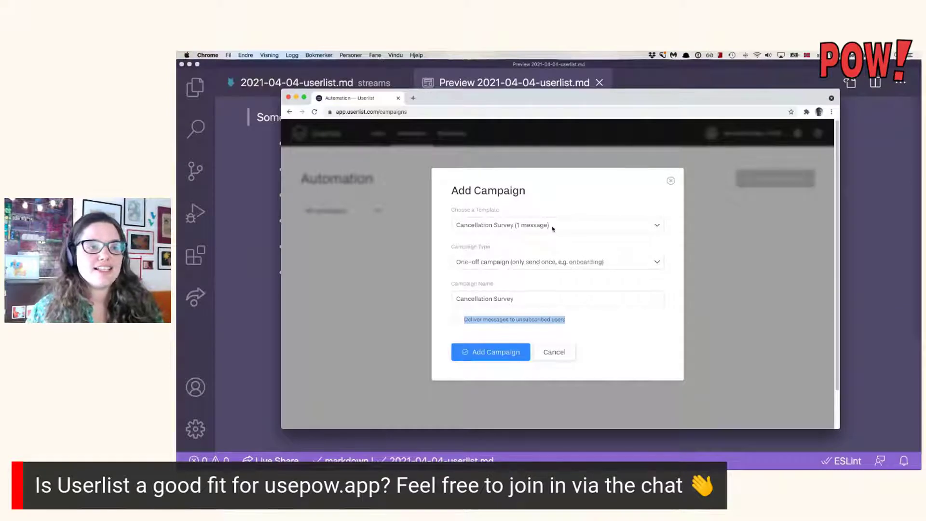
Create the Cancellation Survey campaign, then try a User property trigger and cancel it.
click(631, 343)
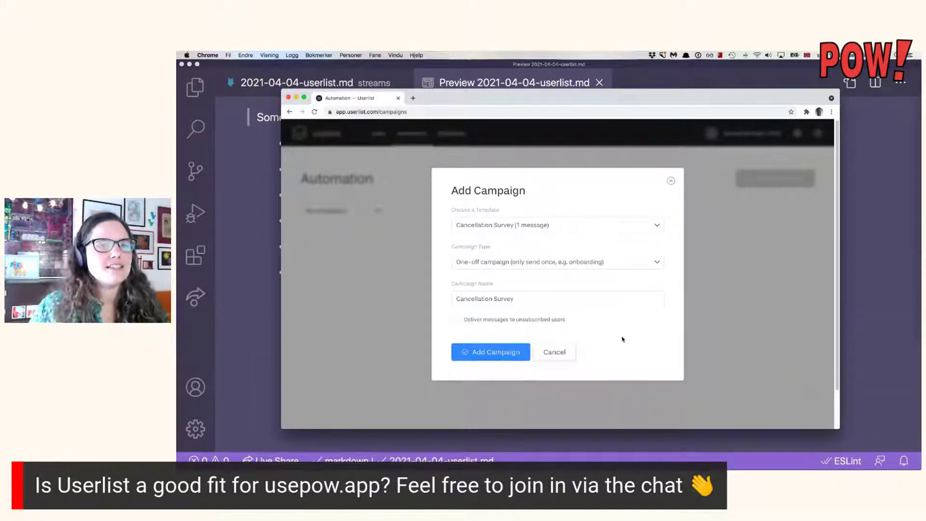
click(469, 351)
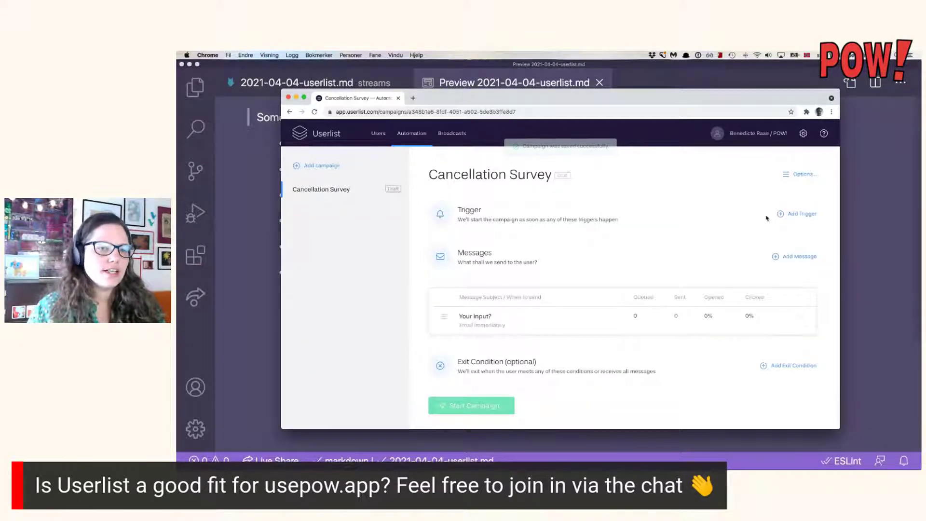
click(808, 216)
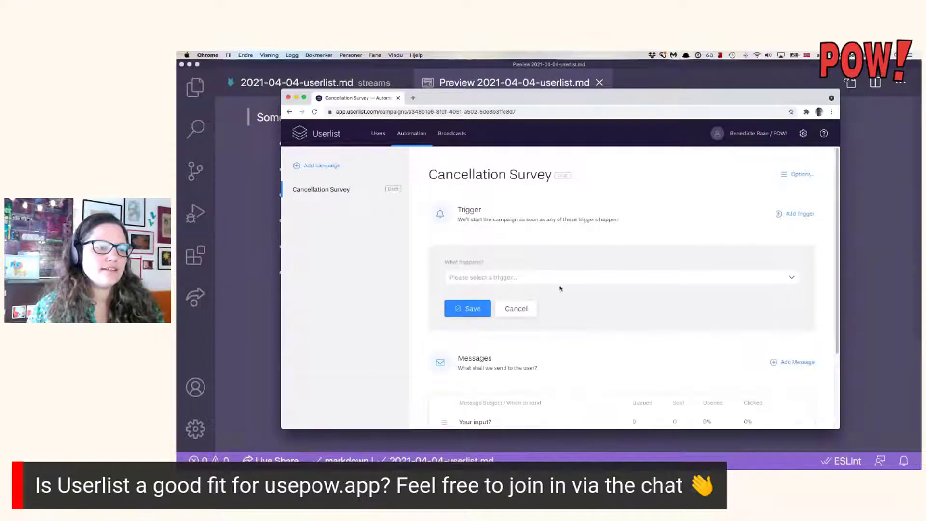
click(581, 278)
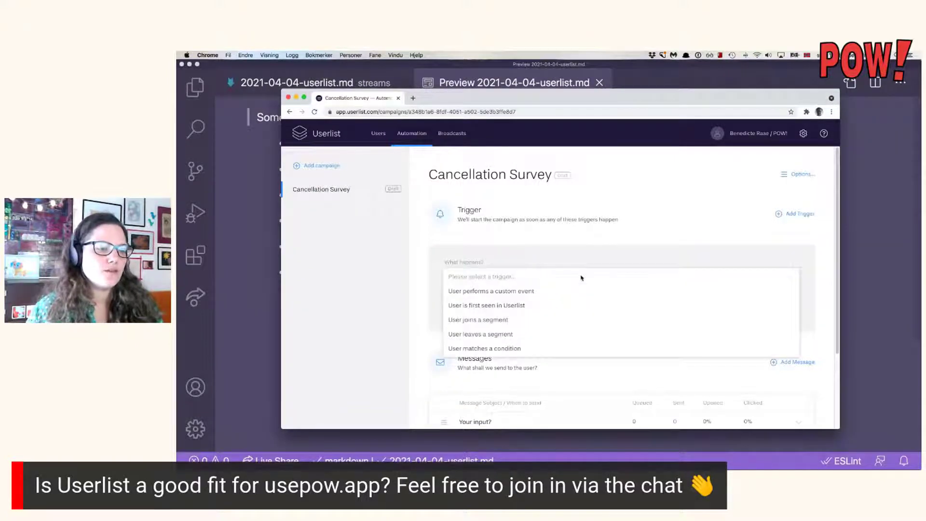
click(553, 347)
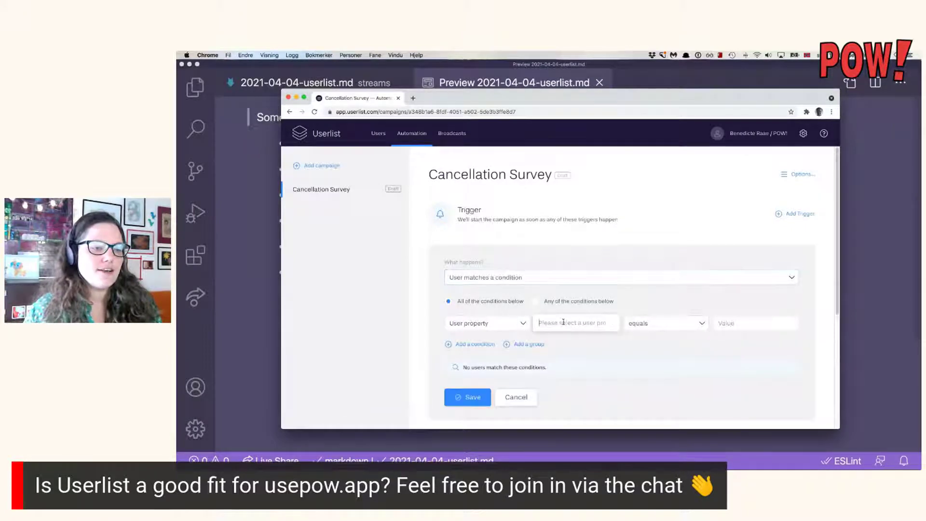
click(522, 326)
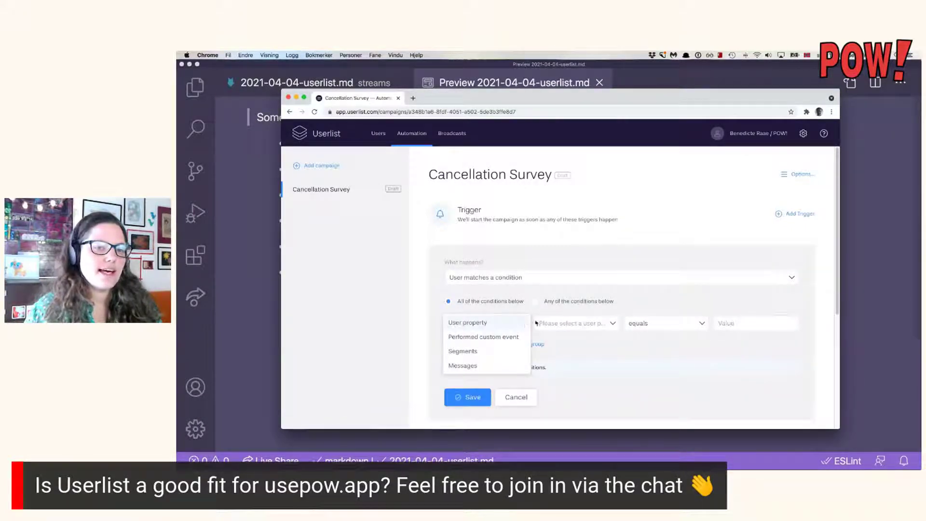
click(698, 252)
click(532, 396)
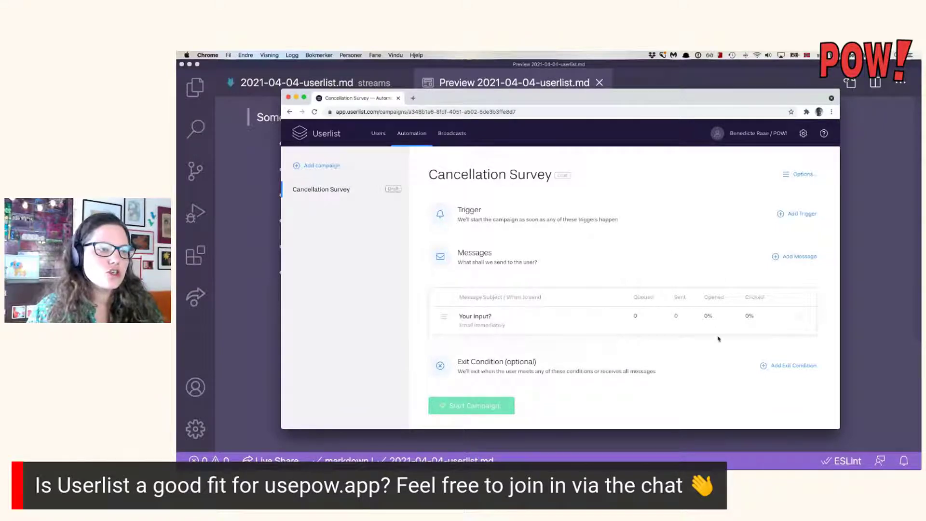
click(489, 317)
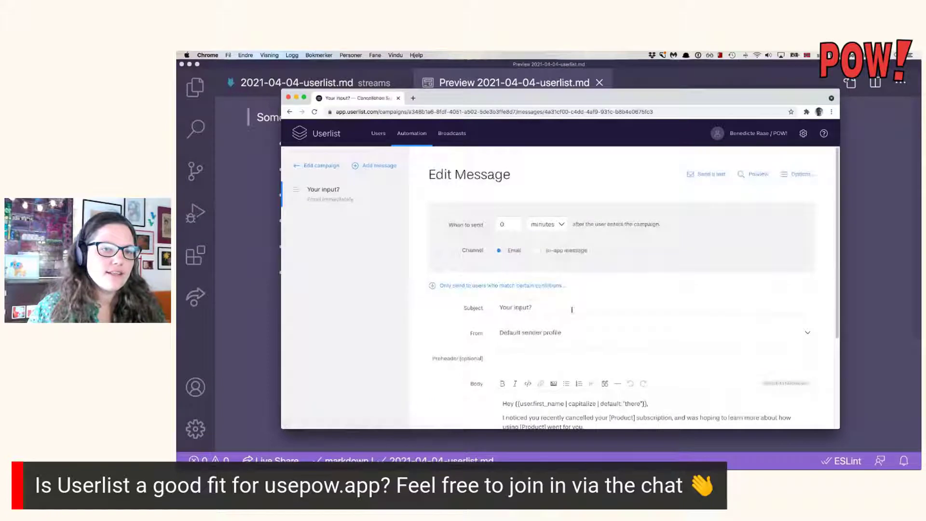
click(800, 174)
scroll(672, 256, down, 5)
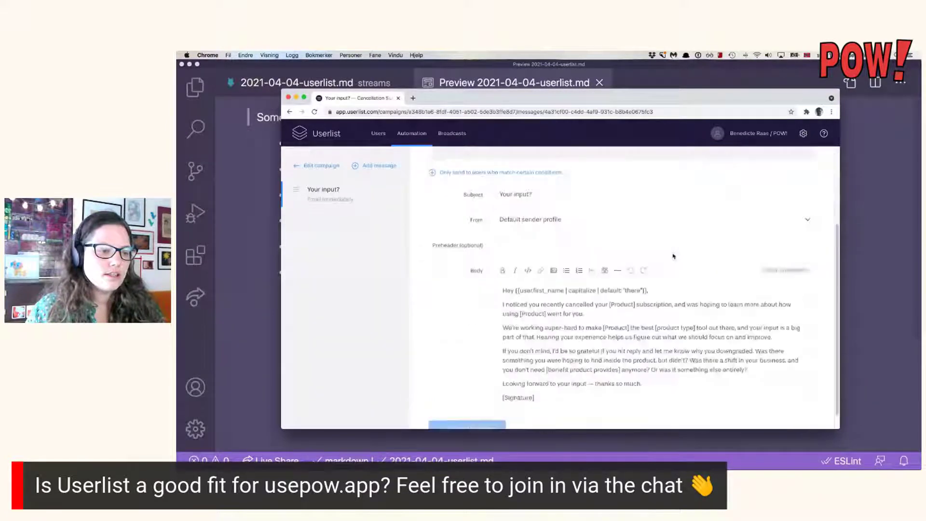
scroll(673, 255, up, 5)
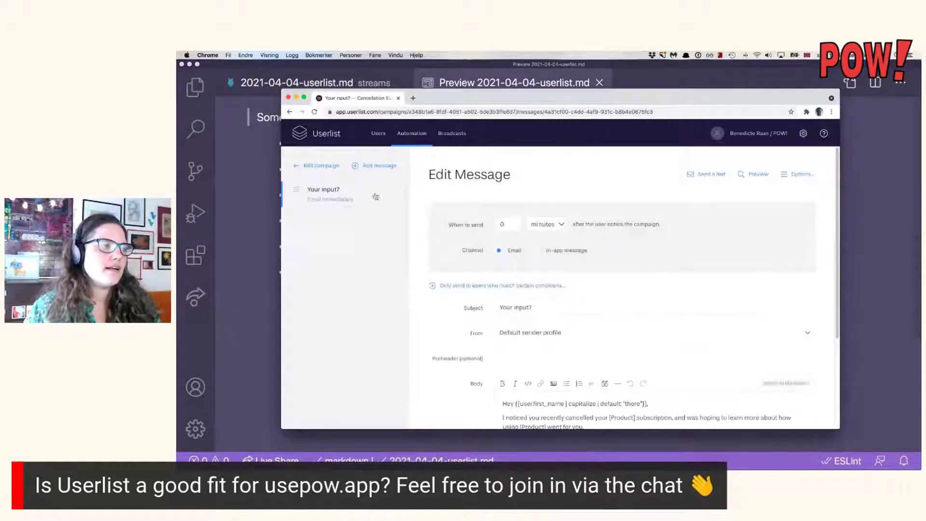
click(327, 166)
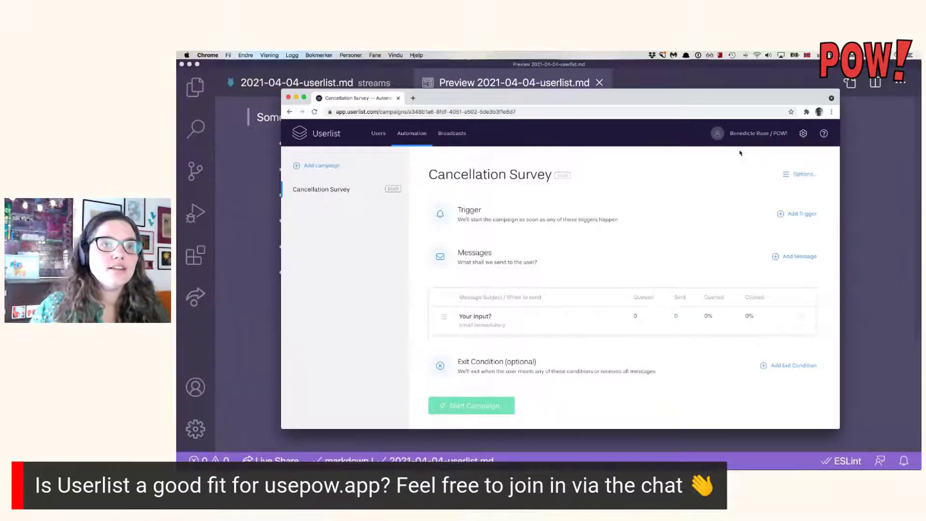
click(802, 134)
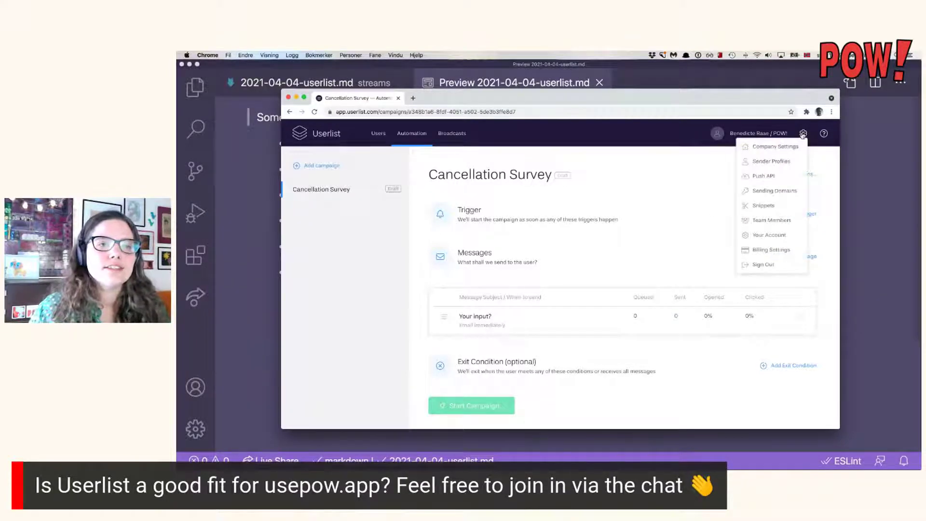
click(789, 152)
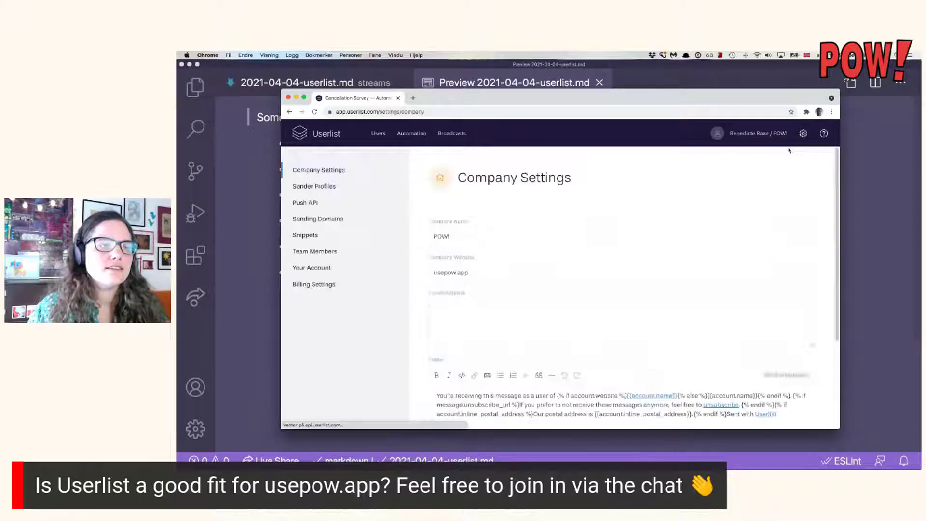
scroll(609, 206, down, 5)
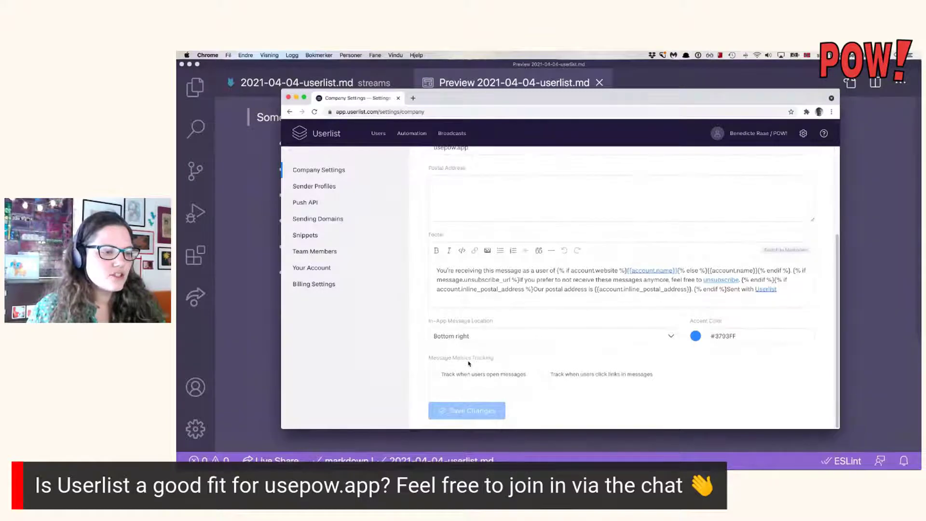
click(510, 376)
click(598, 376)
click(599, 376)
click(599, 376)
click(599, 375)
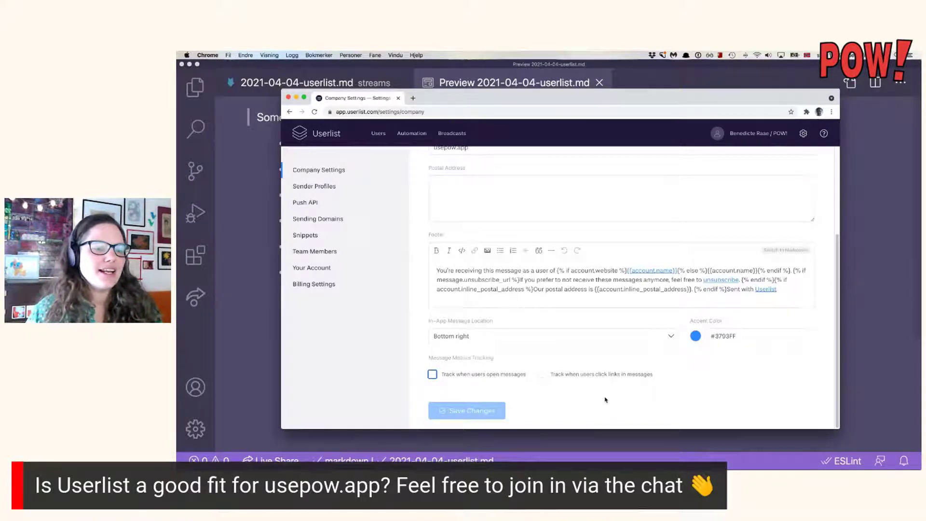
click(605, 399)
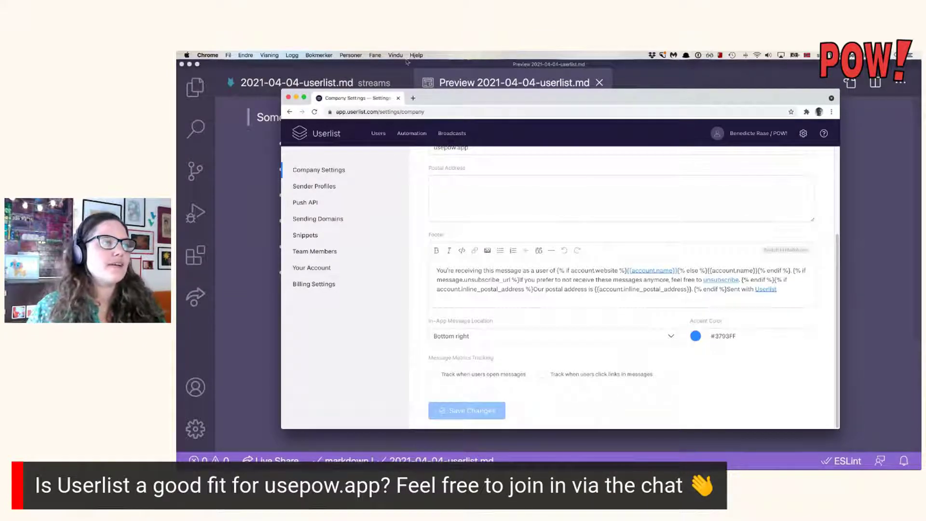
click(258, 219)
Mark the open tracking and link tracking questions YES in the notes.
click(306, 85)
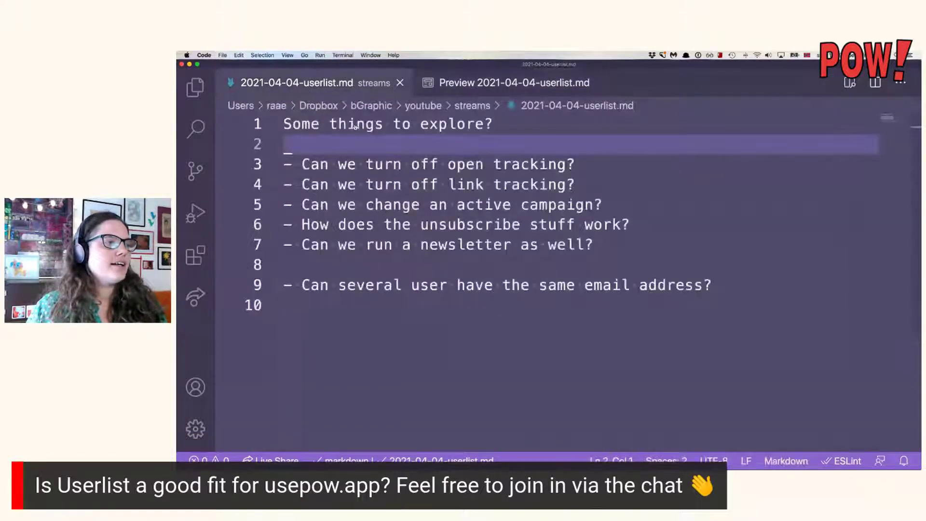
click(600, 163)
key(Return)
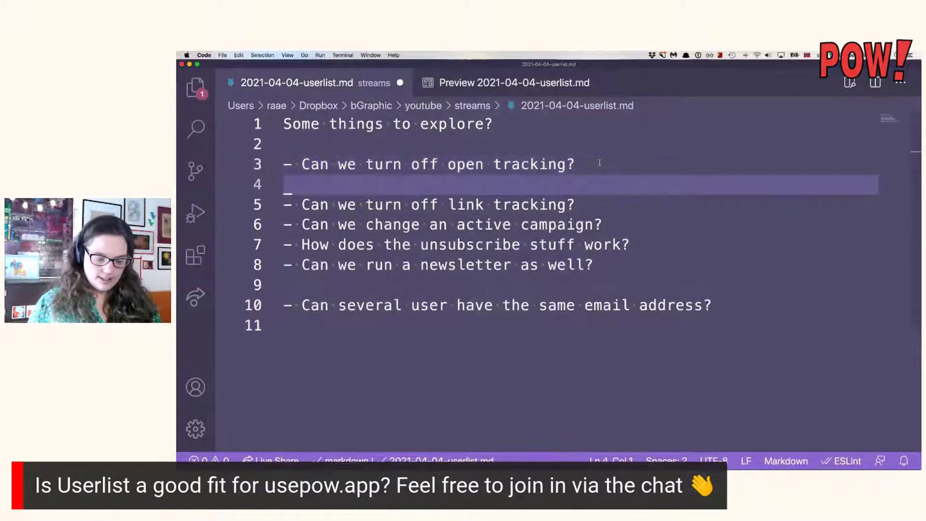
key(BackSpace)
text(YES)
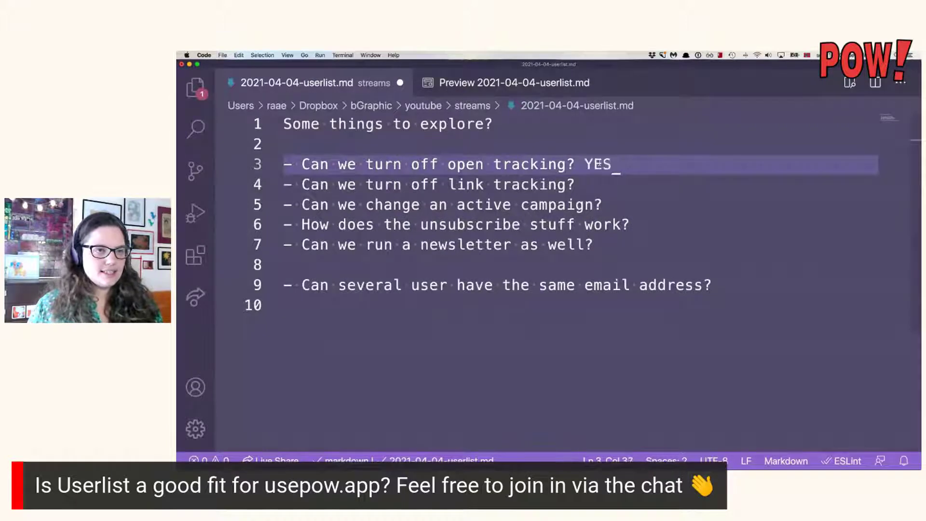
key(Down)
text(YES)
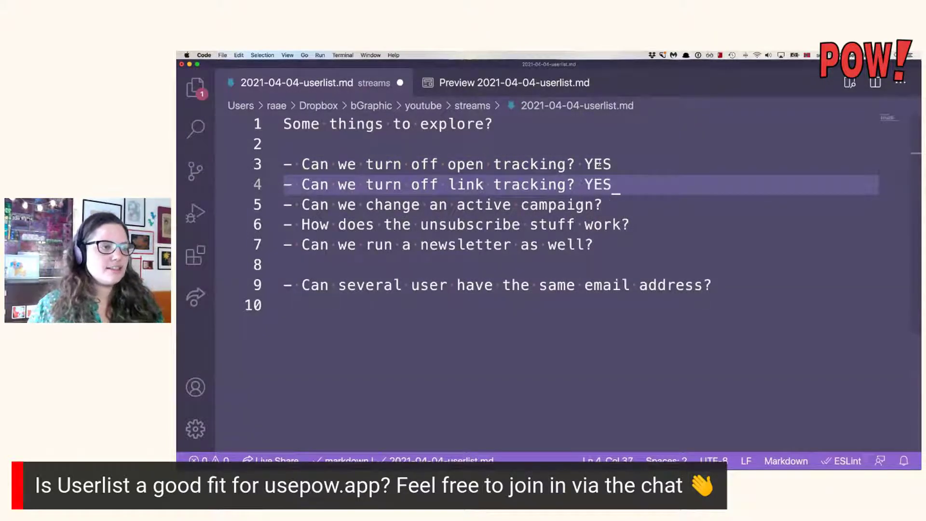
Add the sub-point 'We can force send email to unsubscribed users' under the unsubscribe question.
click(671, 224)
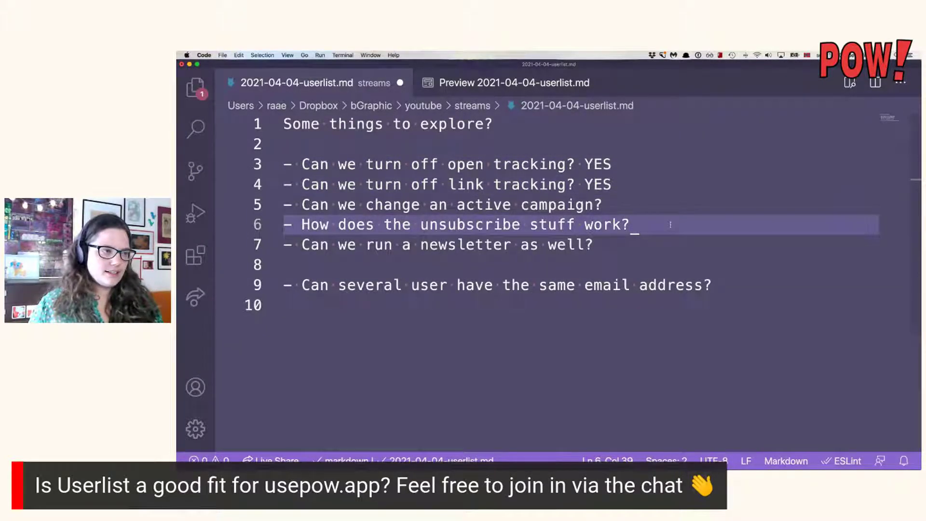
key(Return)
text(- - )
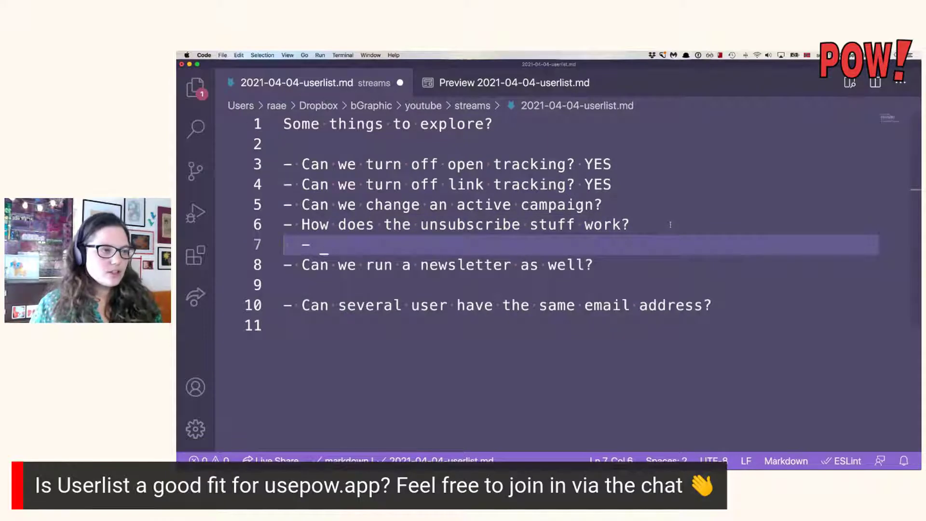
text(We can sen)
key(BackSpace)
key(BackSpace)
key(BackSpace)
text(force send)
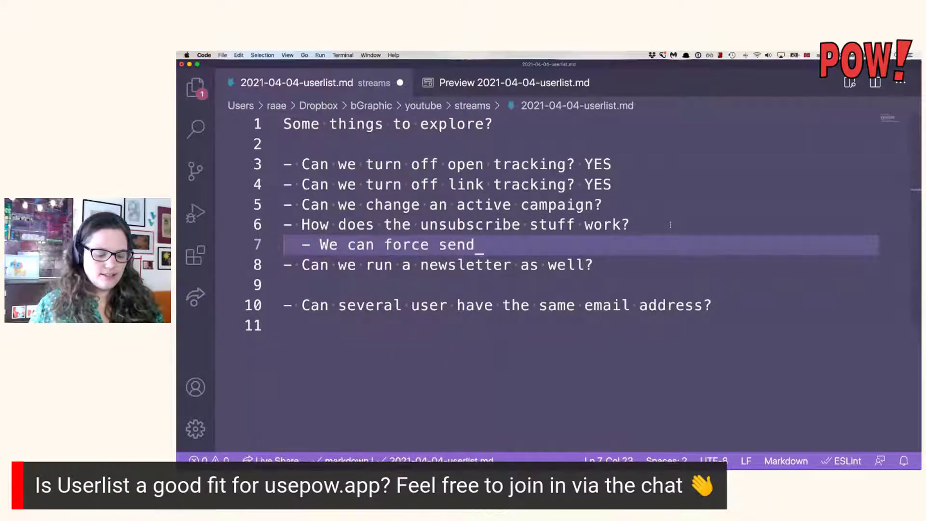
text( email to un)
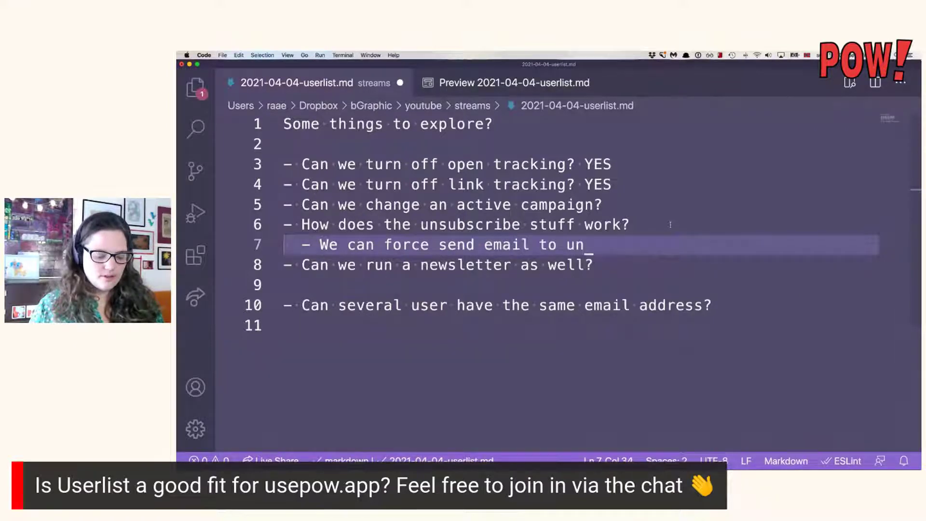
text(subscribed users)
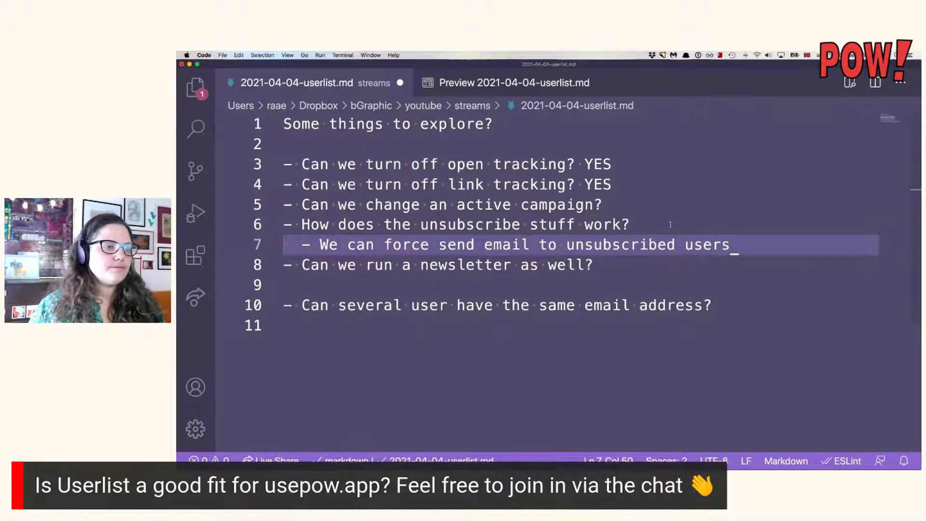
key(super+Tab)
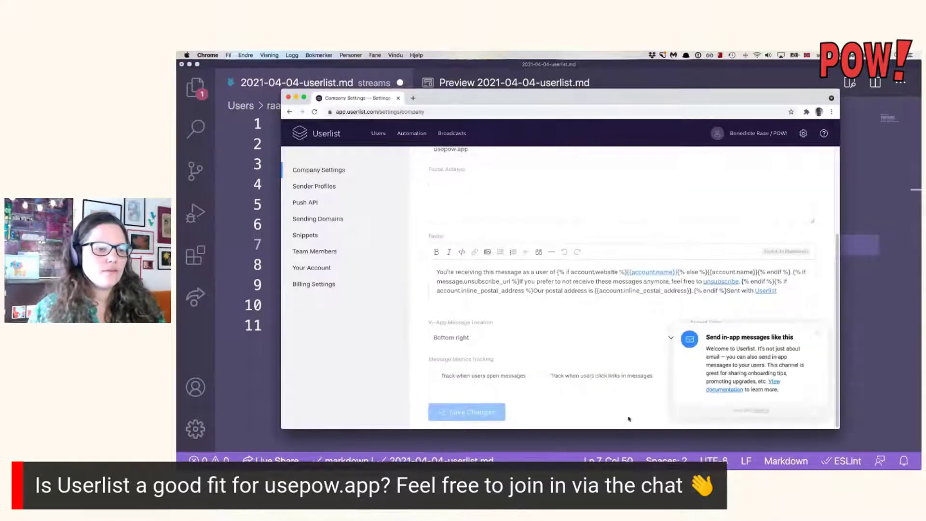
Return to the Automation list, dismiss the in-app popup, and save the VS Code notes.
click(336, 134)
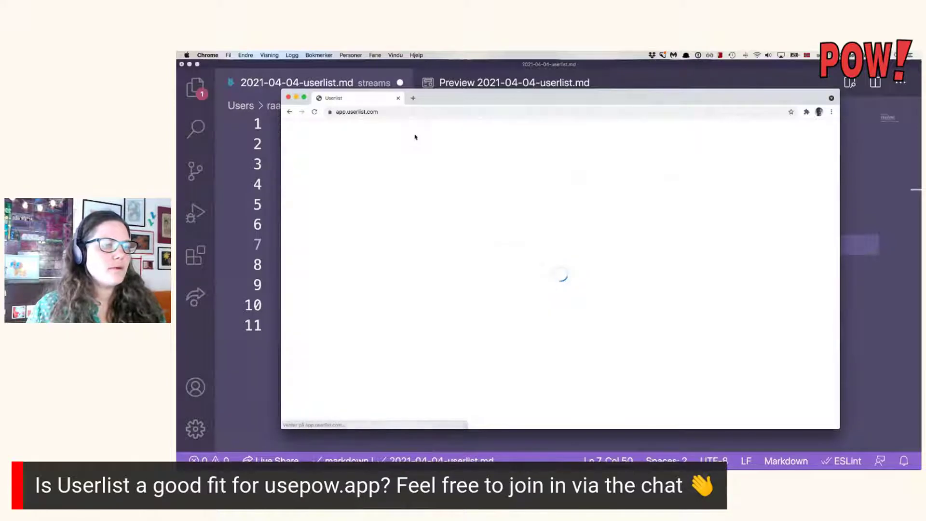
click(419, 135)
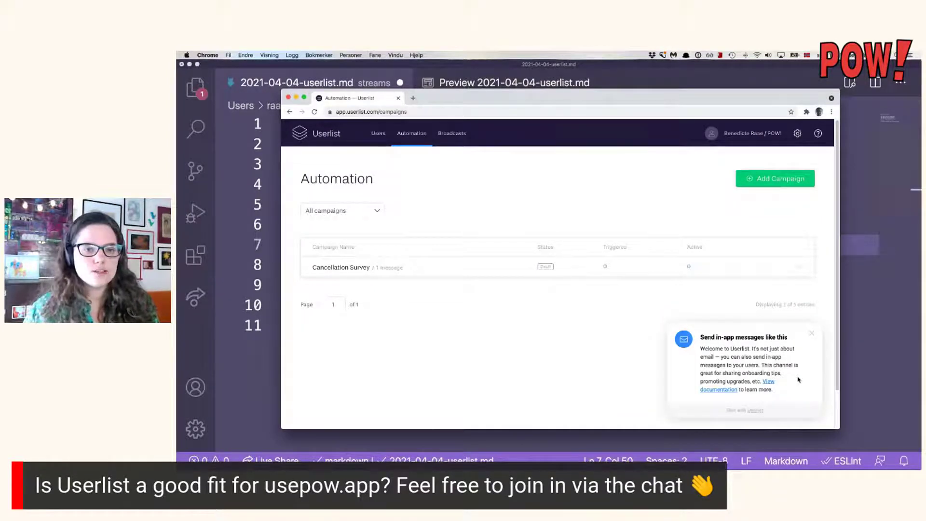
click(812, 333)
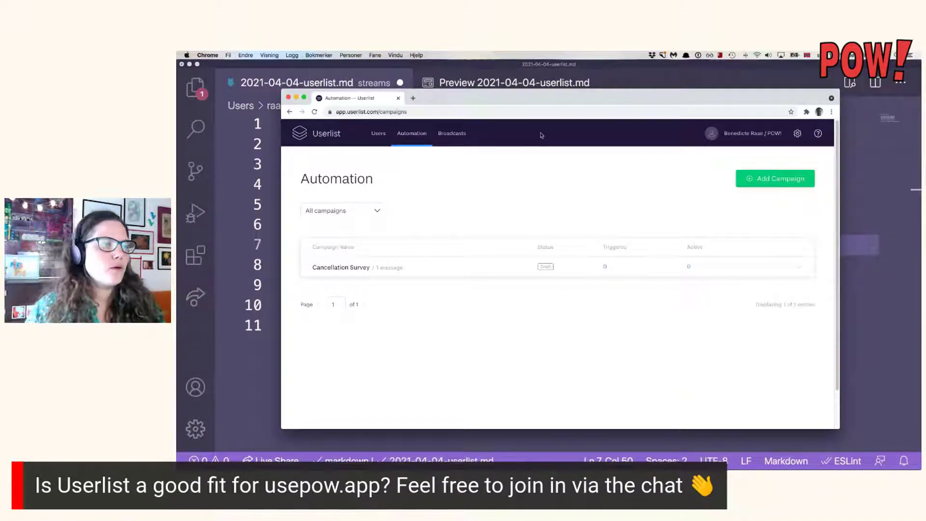
key(super+Tab)
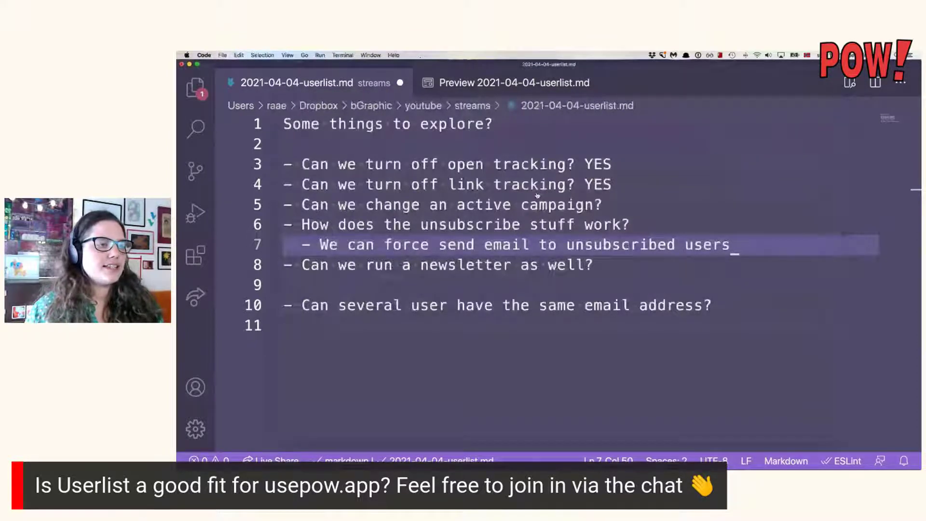
key(super+s)
key(super+Tab)
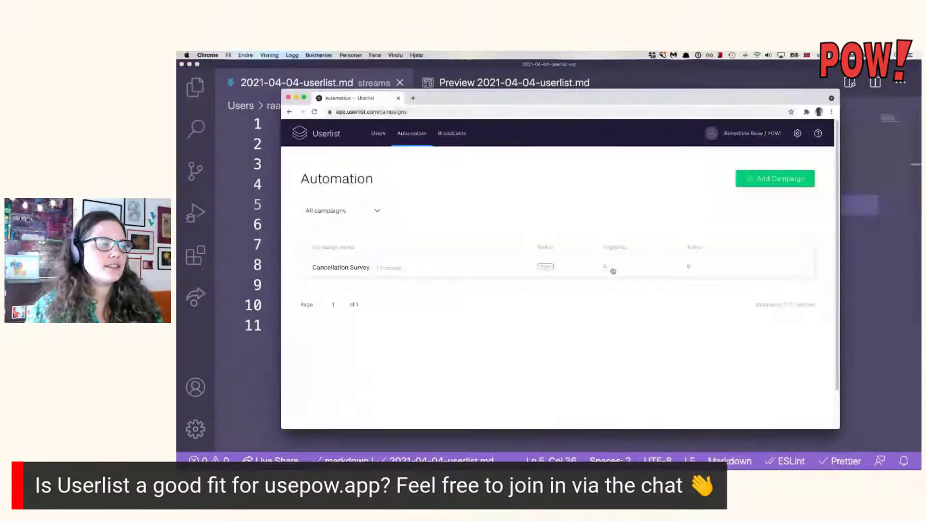
Open the Cancellation Survey campaign and start a custom event trigger named Cancellation.
click(506, 267)
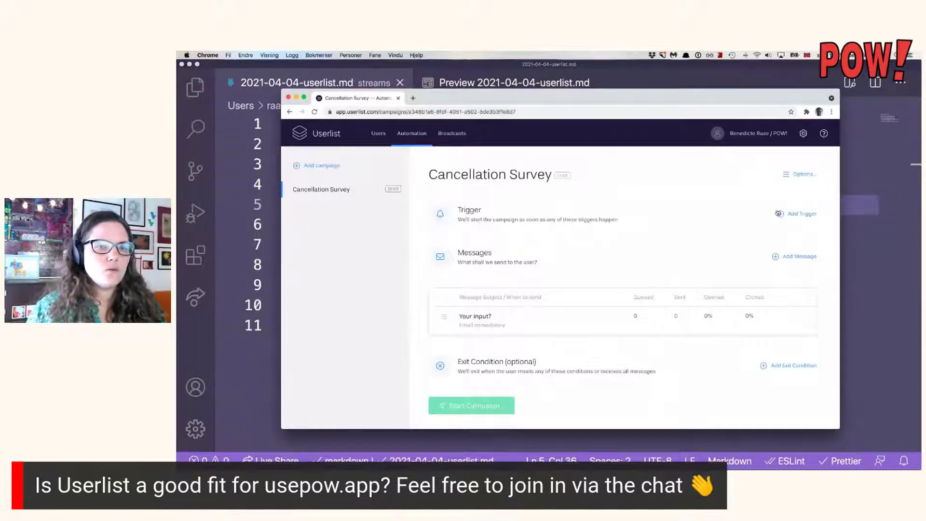
click(798, 214)
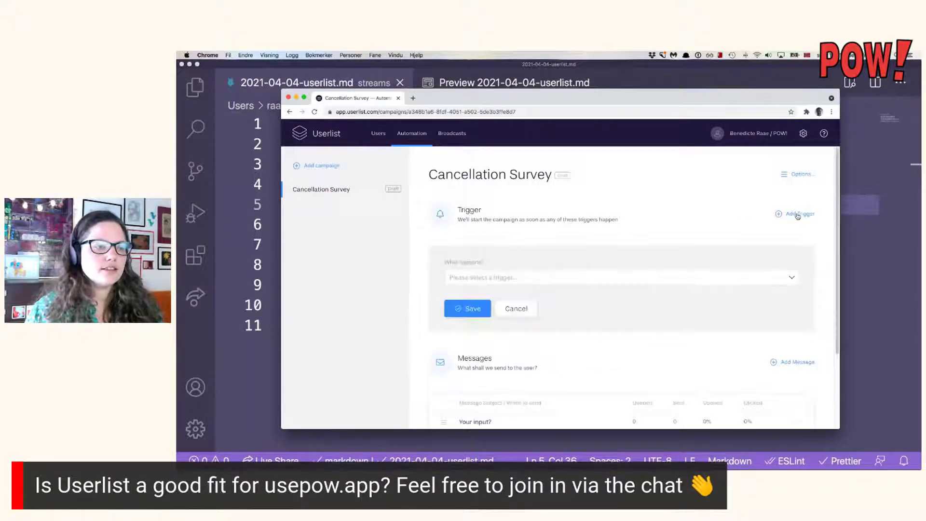
scroll(730, 210, down, 1)
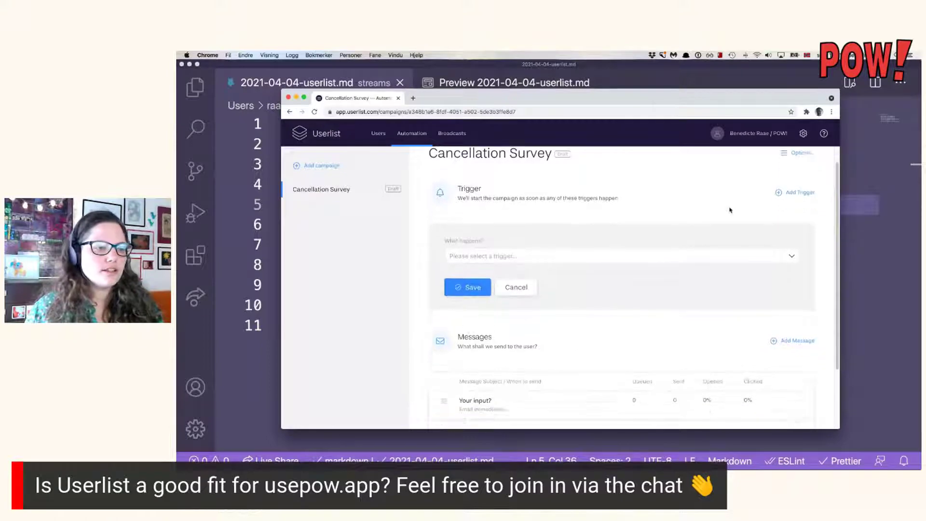
click(703, 262)
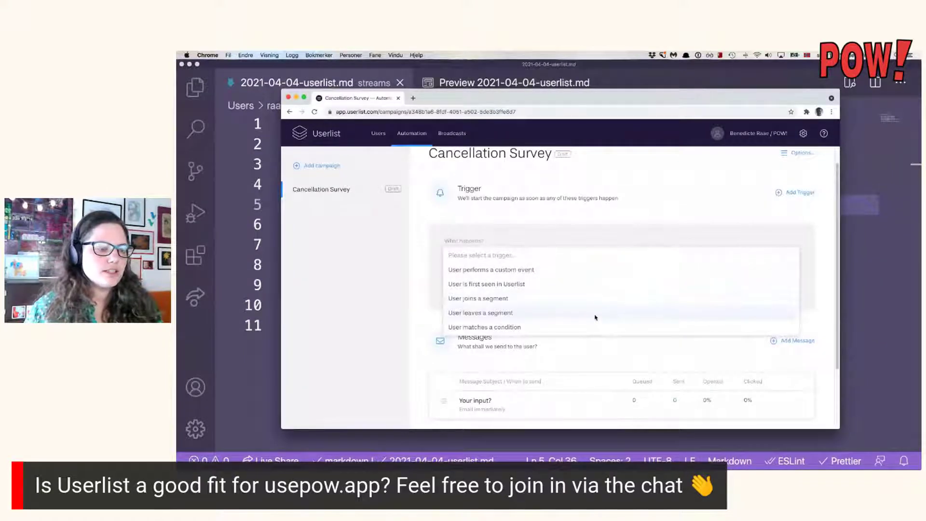
scroll(596, 322, down, 1)
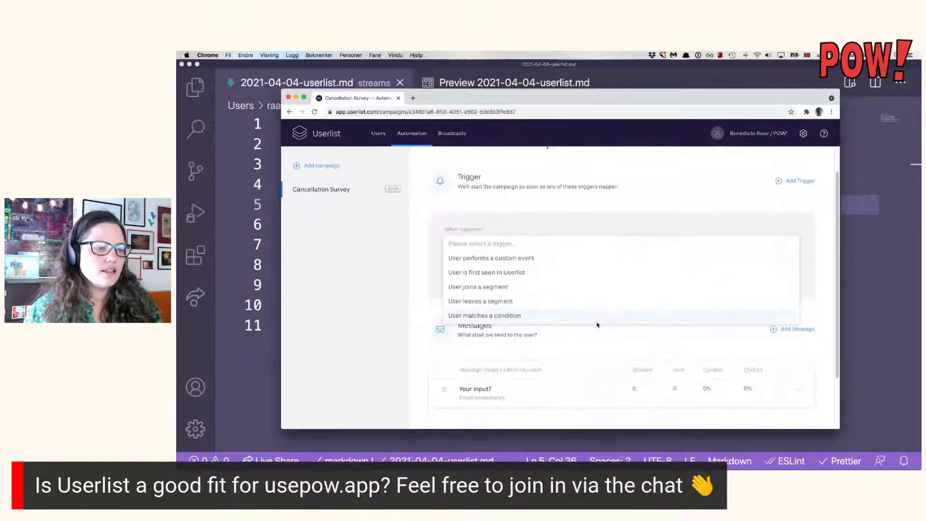
click(581, 258)
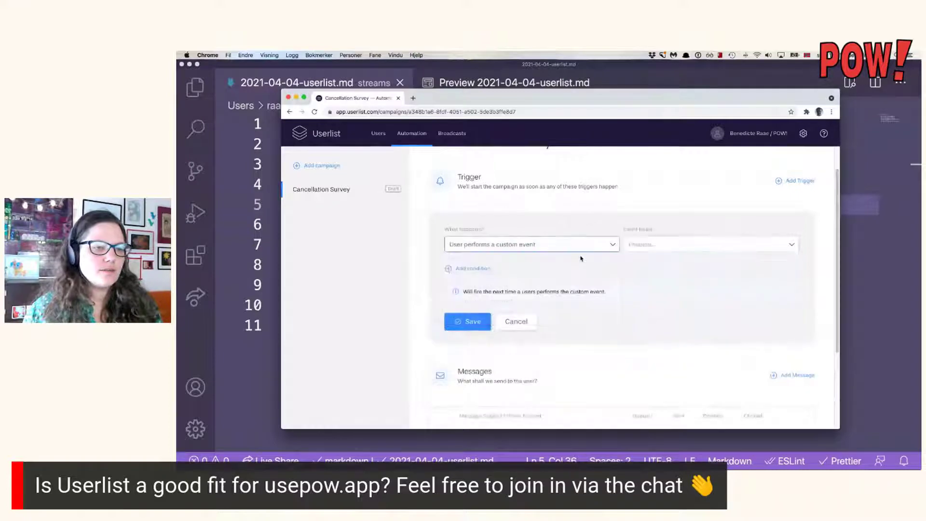
click(678, 244)
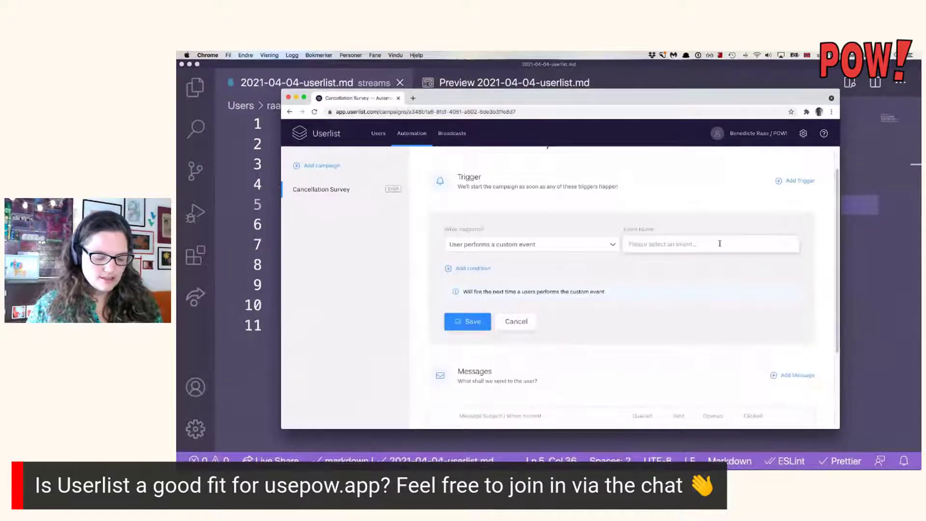
text(Cancel)
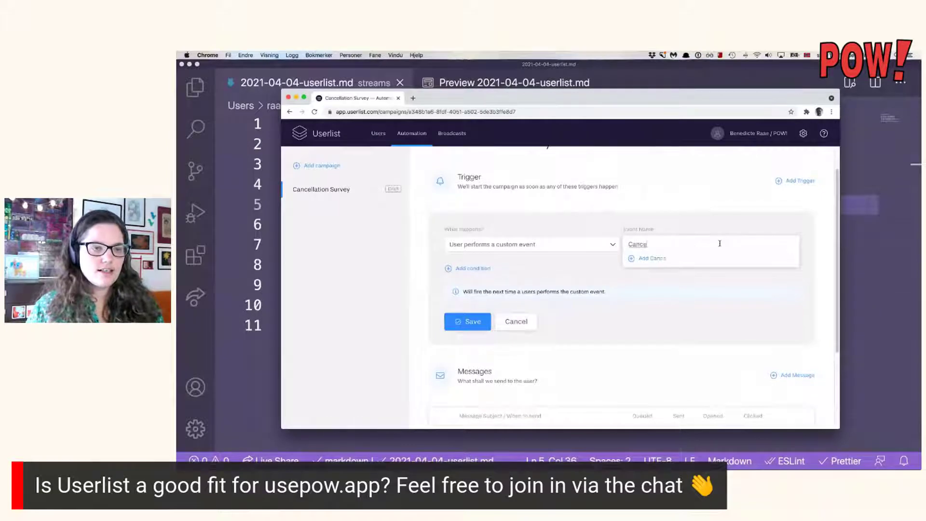
text(laton)
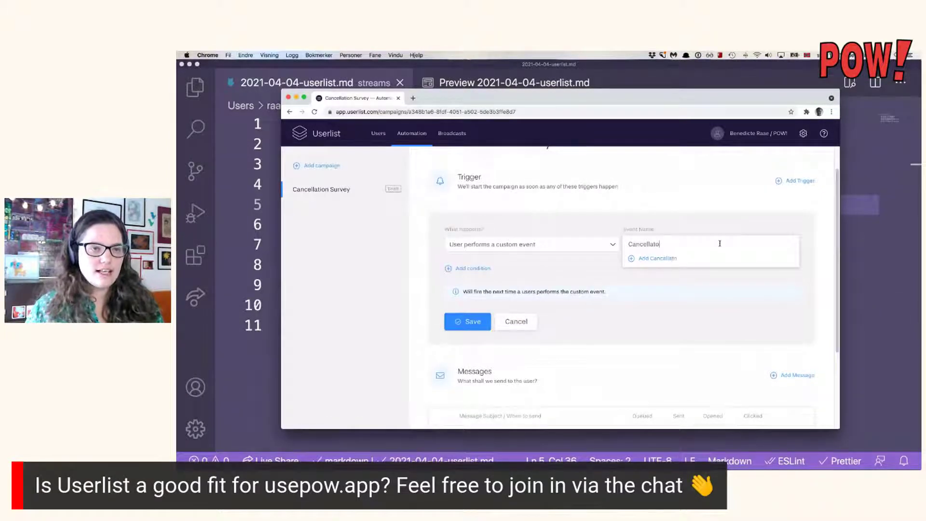
key(BackSpace)
key(BackSpace)
text(ion)
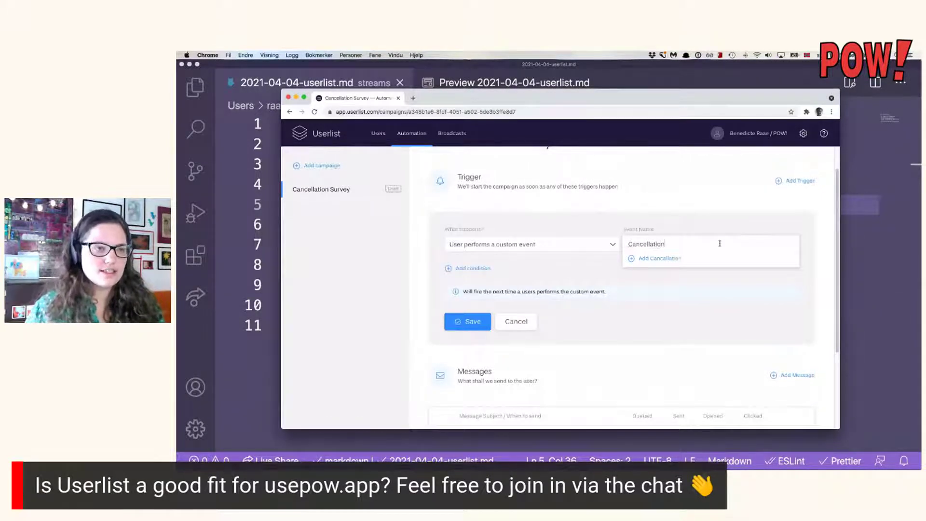
Check the spelling of 'cancellation' with a web search in a new tab.
double_click(657, 243)
key(super+c)
key(super+t)
key(super+v)
key(Return)
double_click(501, 235)
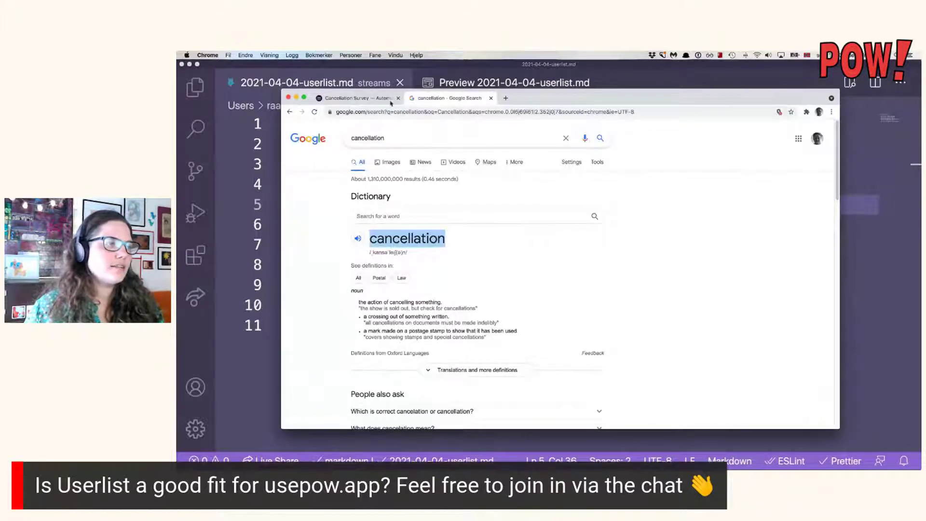
click(355, 98)
Set the custom event name to Cancellation and save the trigger.
click(665, 244)
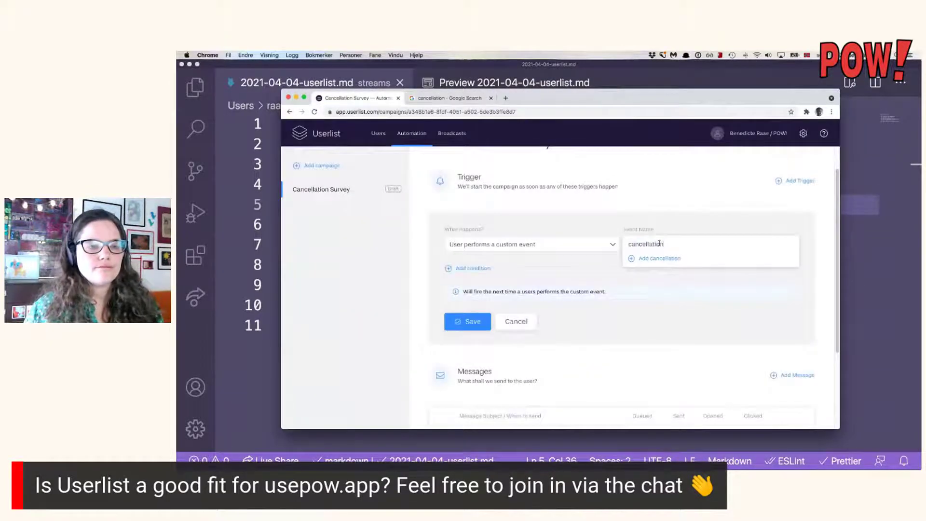
click(671, 259)
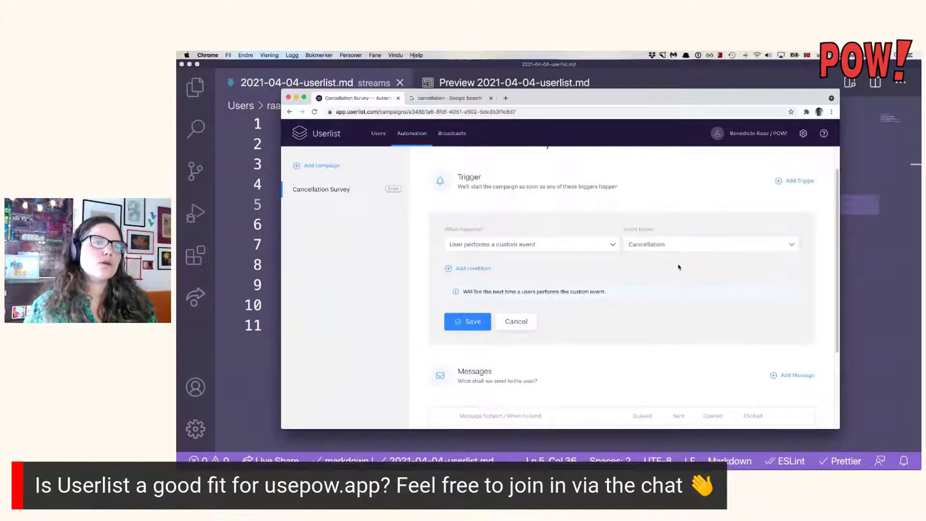
click(674, 244)
key(super+v)
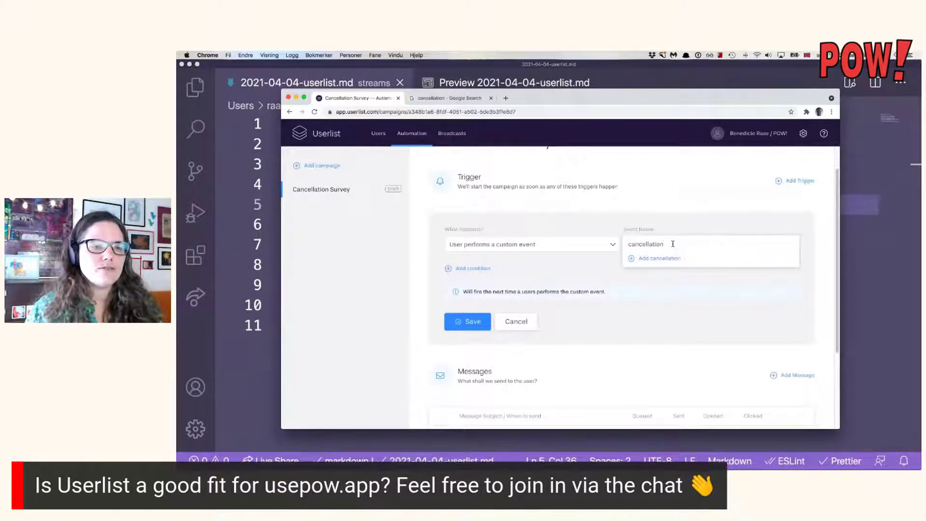
click(681, 221)
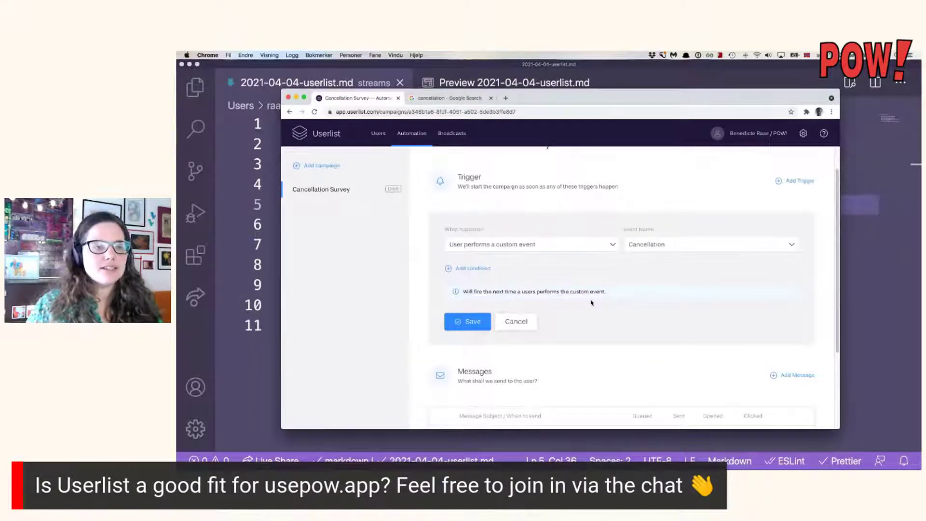
click(587, 245)
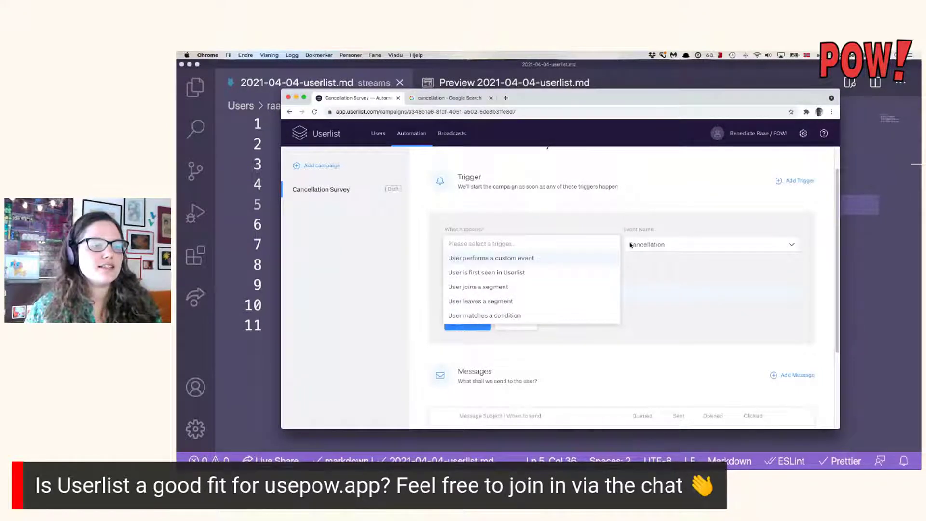
click(698, 318)
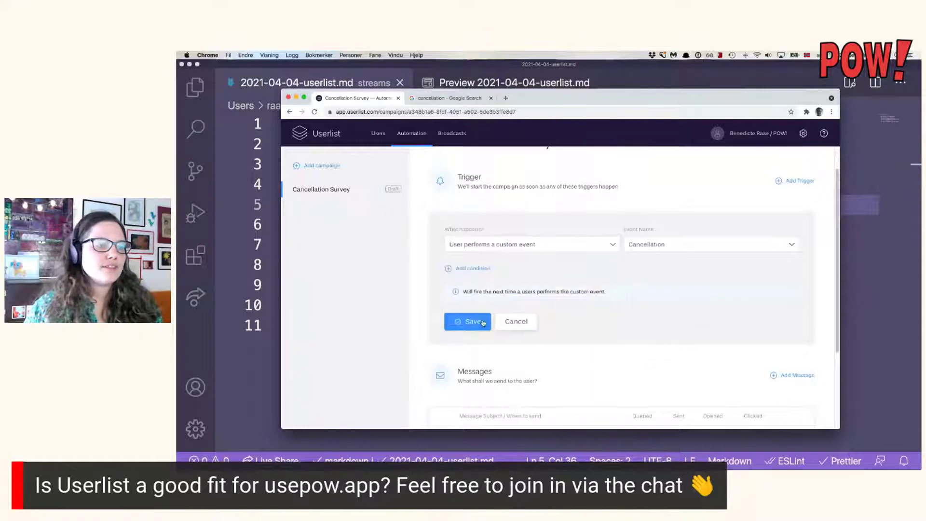
click(483, 323)
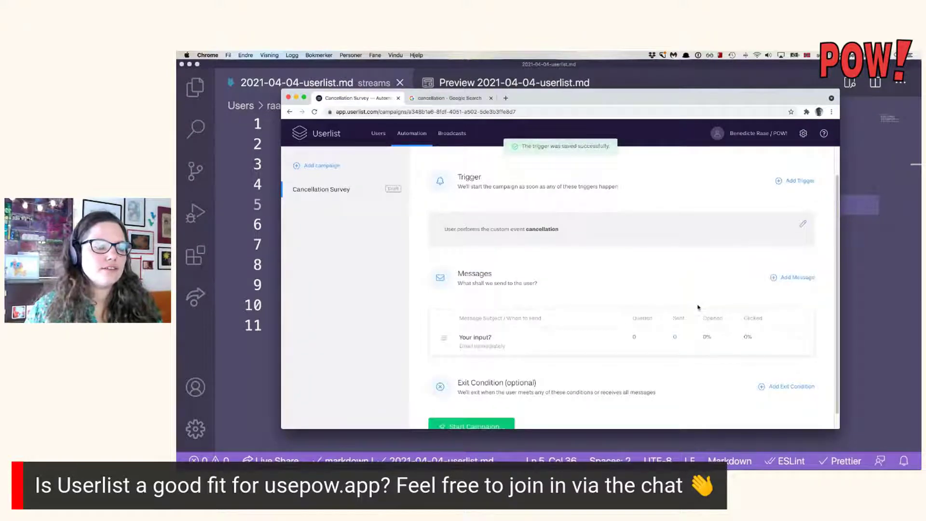
Open the 'Your input?' email from the Messages list and scroll down to its body.
scroll(624, 240, down, 1)
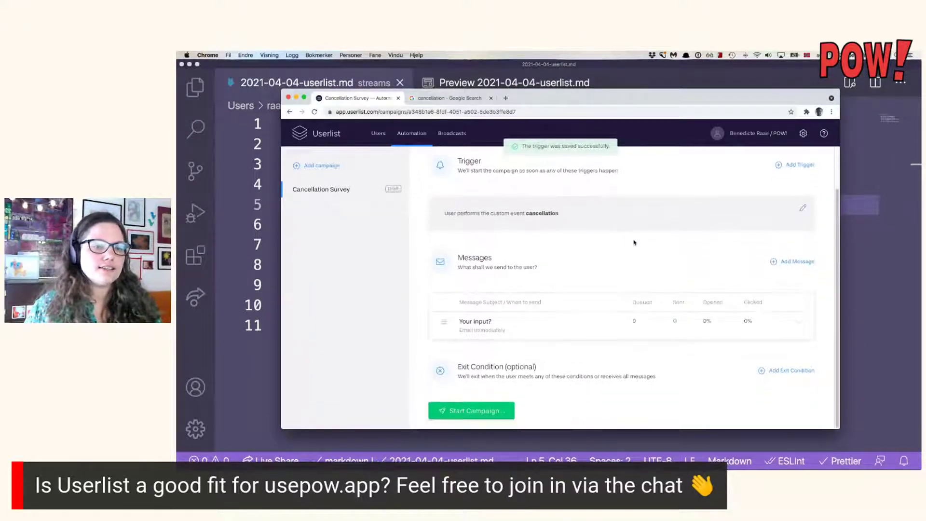
click(553, 323)
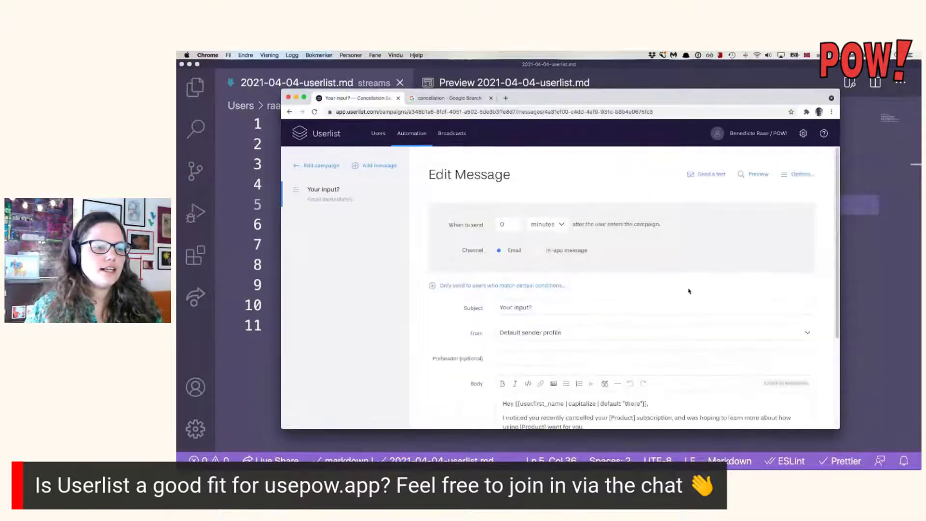
scroll(689, 292, down, 2)
scroll(688, 291, down, 4)
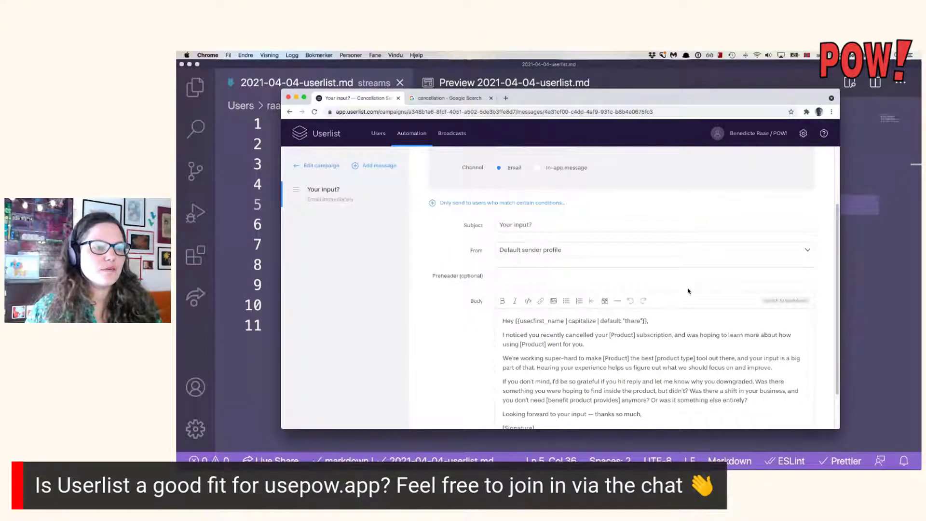
scroll(688, 291, down, 1)
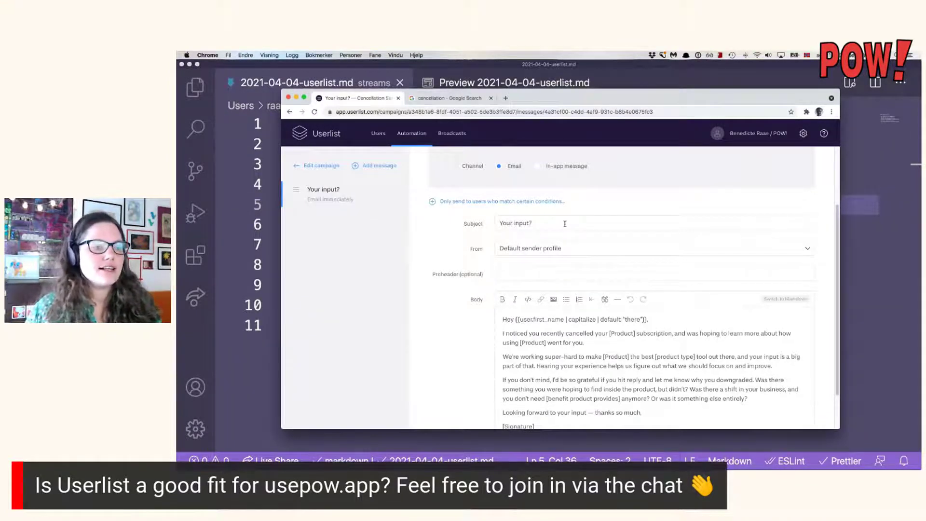
scroll(697, 351, down, 1)
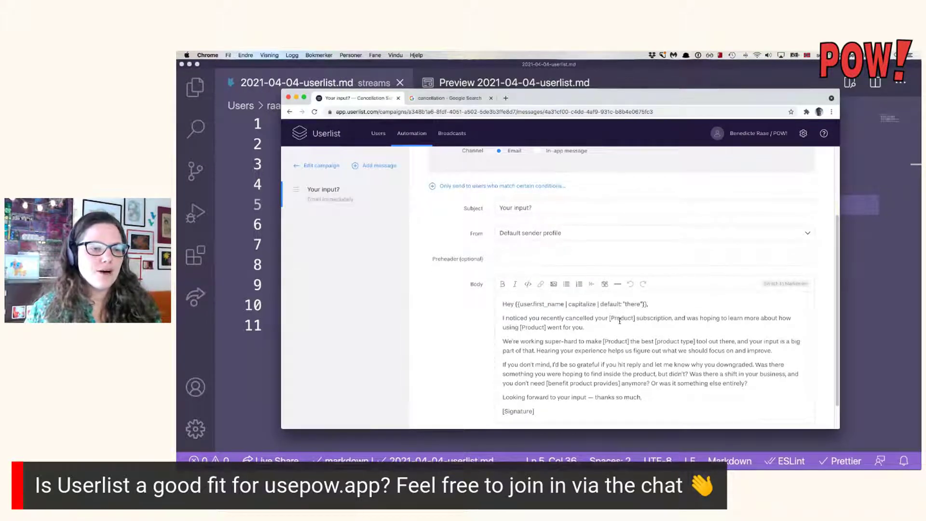
scroll(710, 343, down, 1)
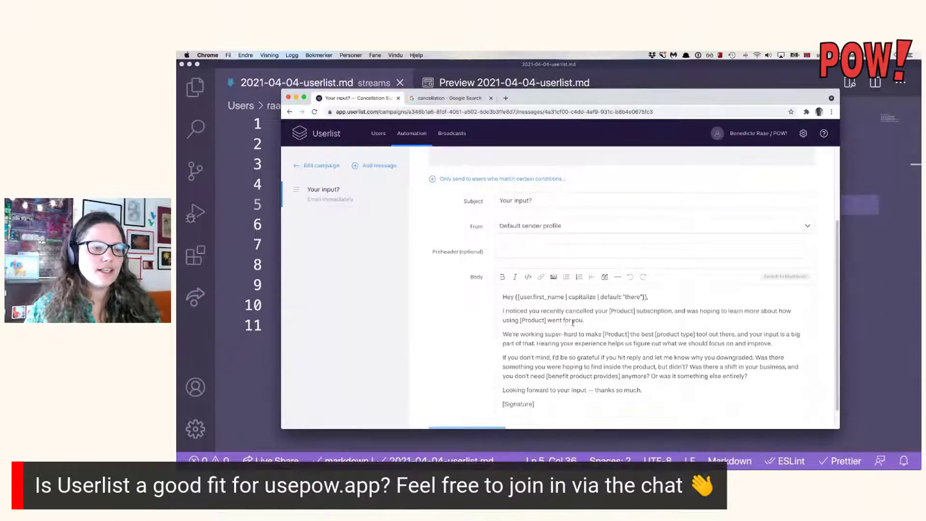
click(635, 311)
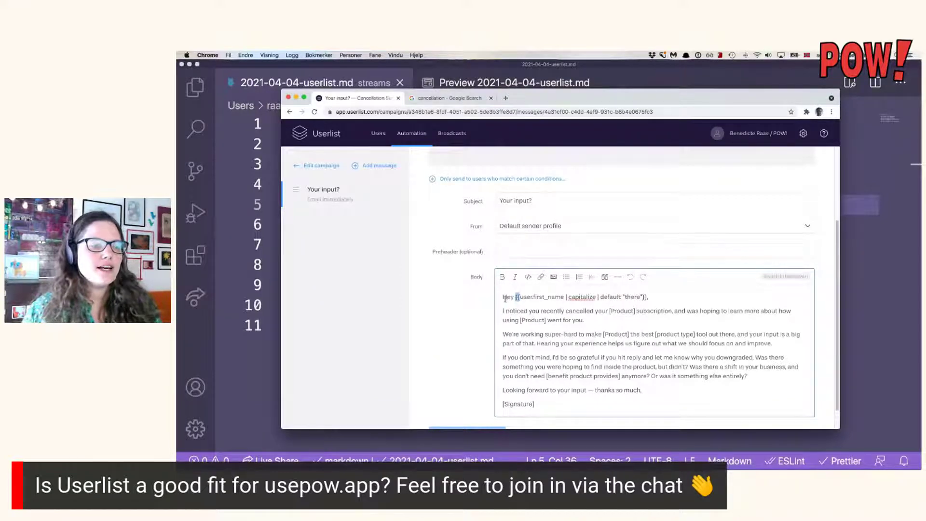
mouse_move(501, 298)
mouse_down()
mouse_move(532, 298)
mouse_move(514, 297)
mouse_up()
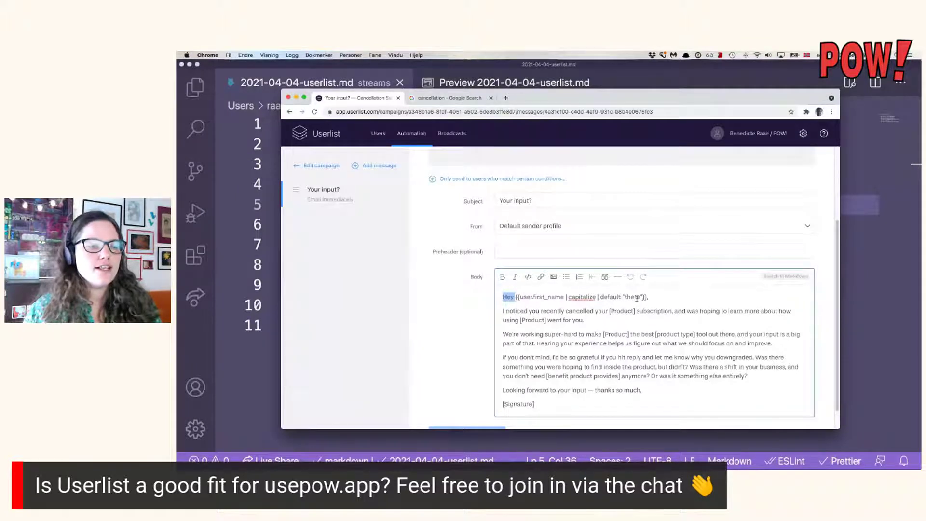
drag(515, 296, 521, 297)
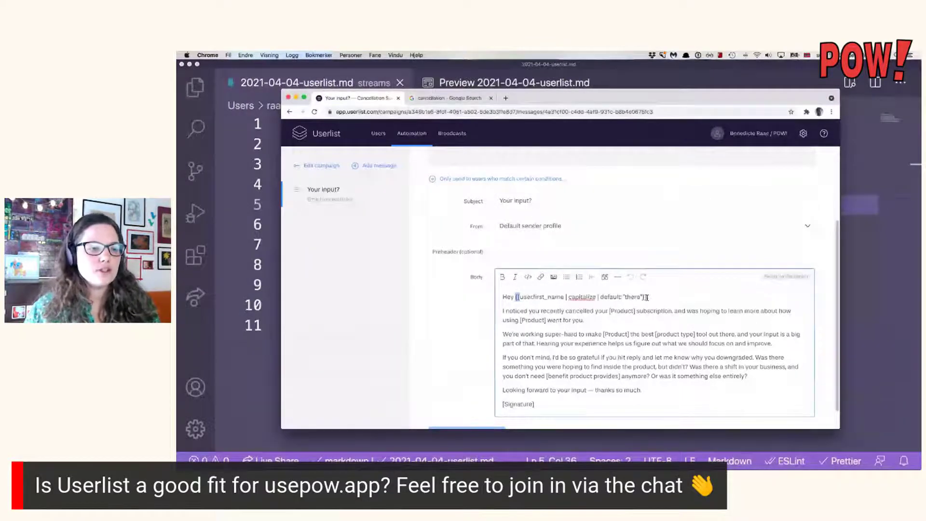
double_click(526, 297)
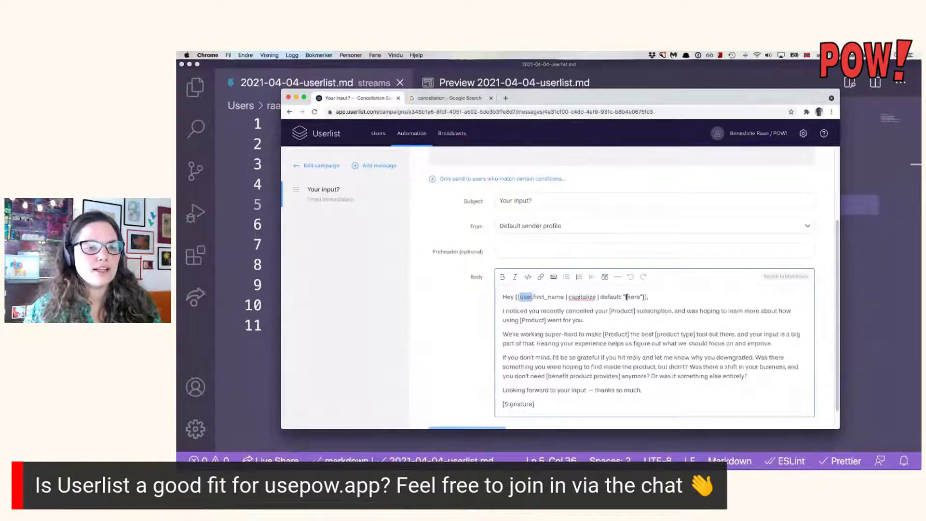
drag(625, 297, 639, 297)
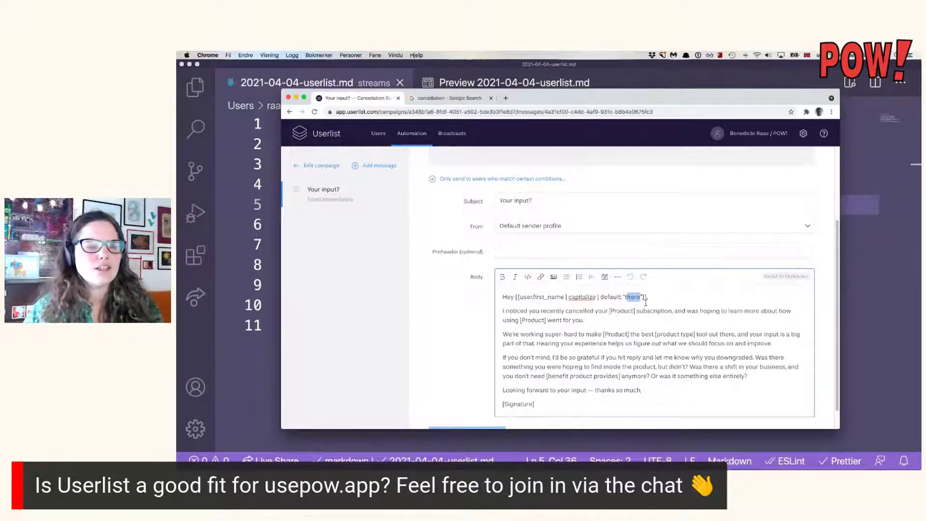
click(652, 335)
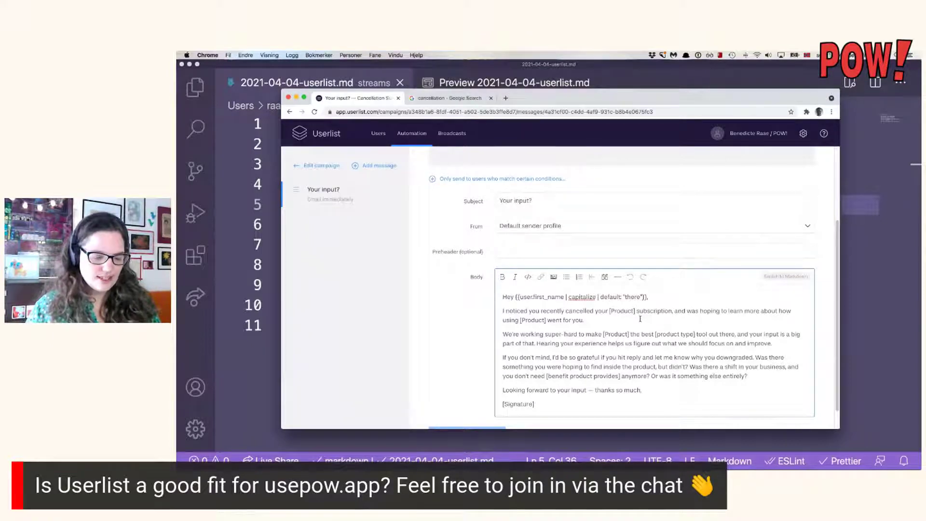
Replace both [Product] placeholders in the email body with POW!
click(635, 311)
key(BackSpace)
key(BackSpace)
key(BackSpace)
key(BackSpace)
key(BackSpace)
key(BackSpace)
key(BackSpace)
key(BackSpace)
key(BackSpace)
text(POW!)
double_click(621, 311)
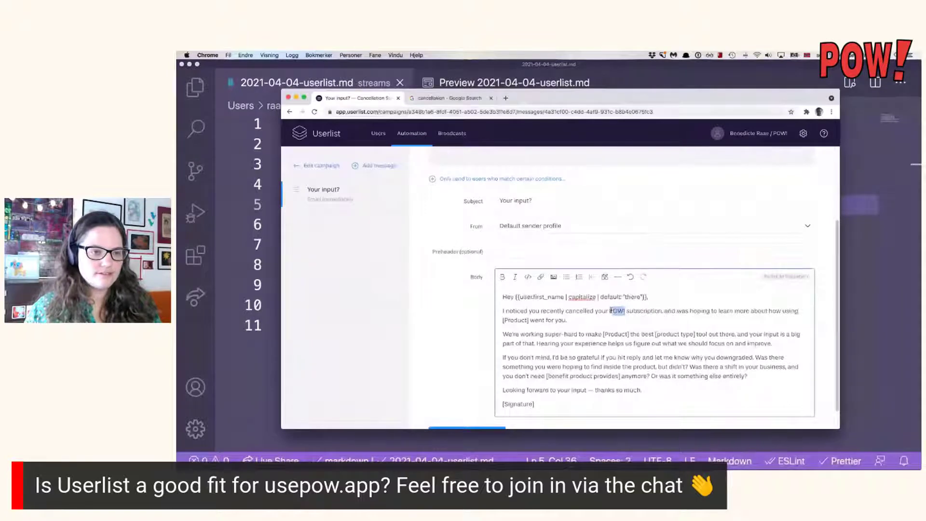
key(ctrl+c)
drag(632, 333, 601, 334)
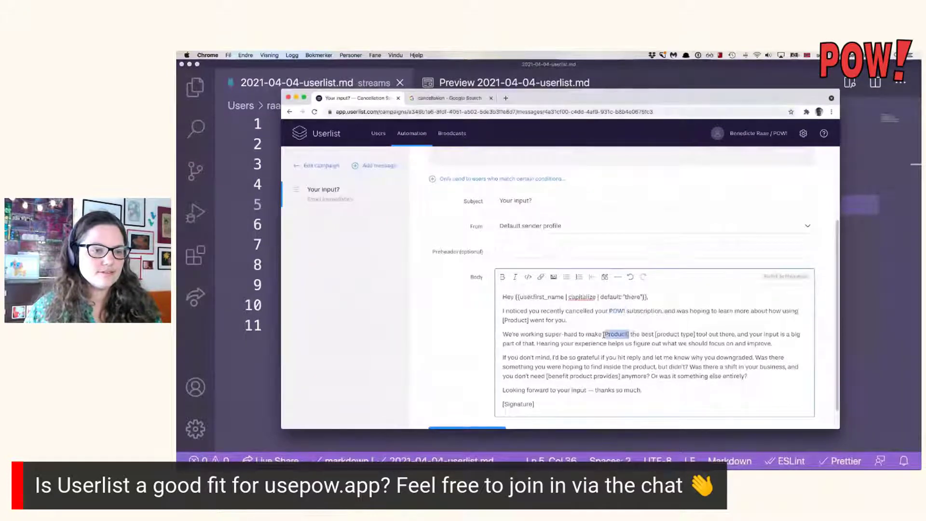
key(ctrl+v)
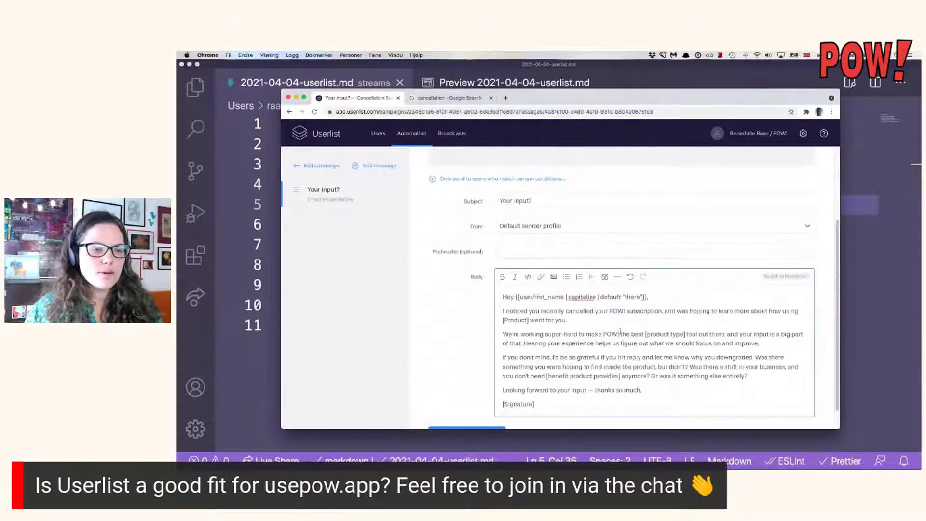
Replace '[product type] tool' with 'menstrual cycle journal'.
drag(685, 334, 643, 334)
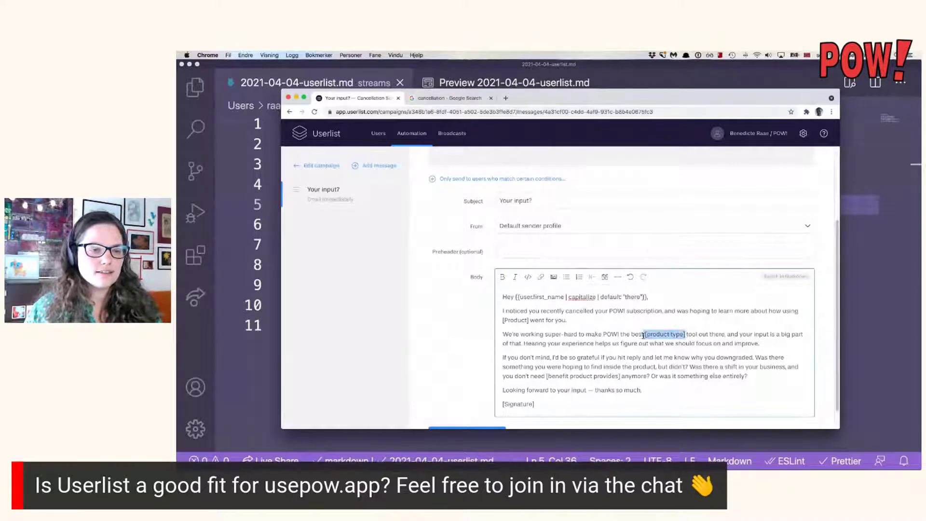
text(MENSTRUAL)
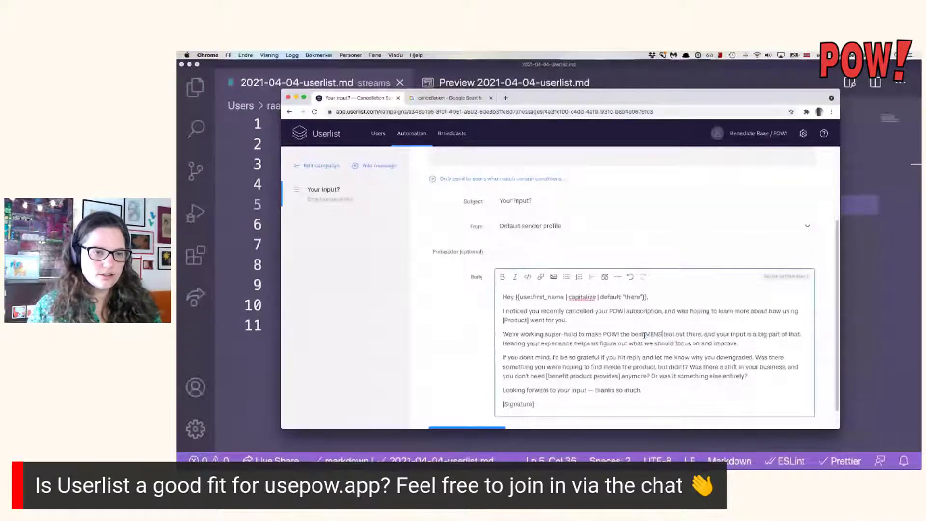
key(BackSpace)
key(BackSpace)
key(BackSpace)
key(BackSpace)
key(BackSpace)
key(BackSpace)
key(BackSpace)
key(BackSpace)
key(BackSpace)
text(mens)
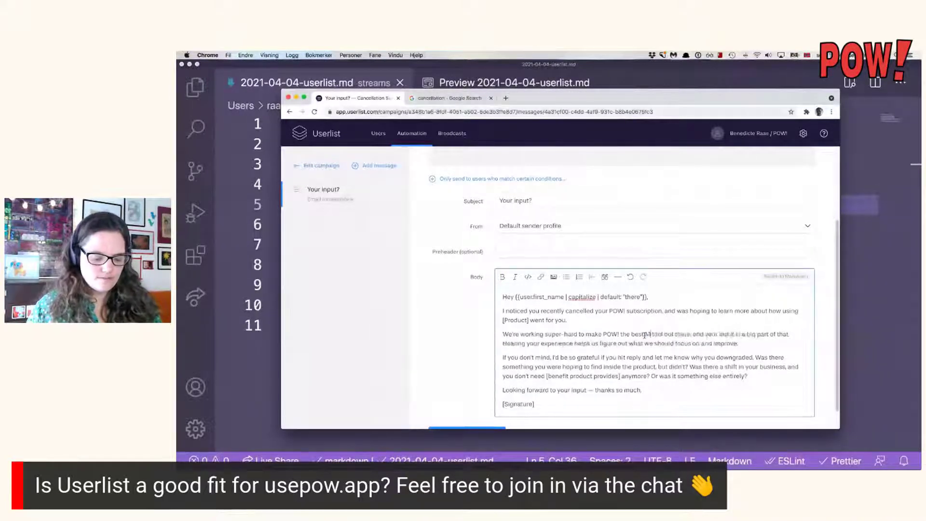
text(trual cucle)
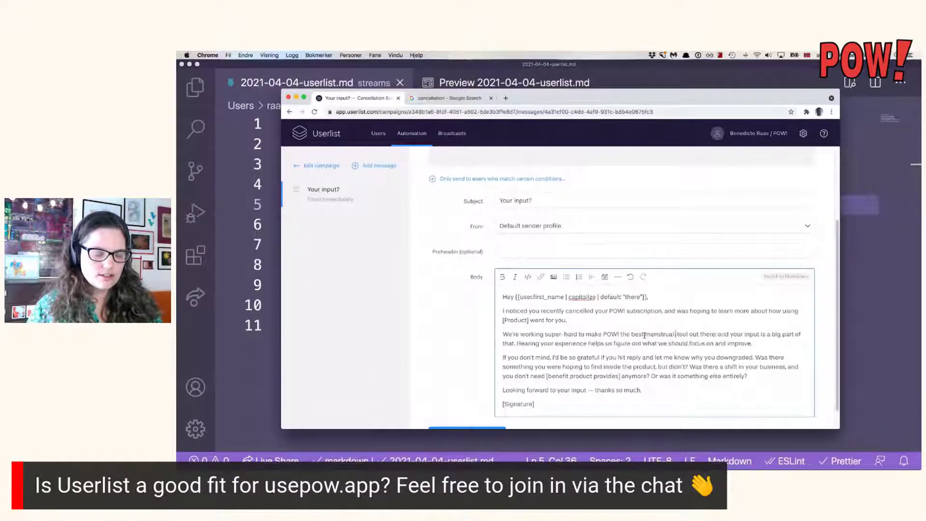
key(BackSpace)
key(BackSpace)
key(BackSpace)
key(BackSpace)
text(ycle jour)
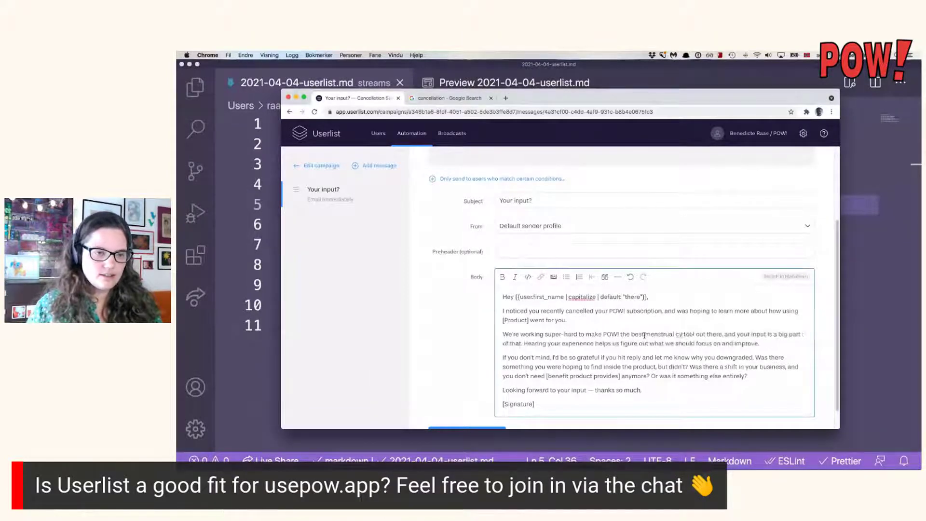
text(nal)
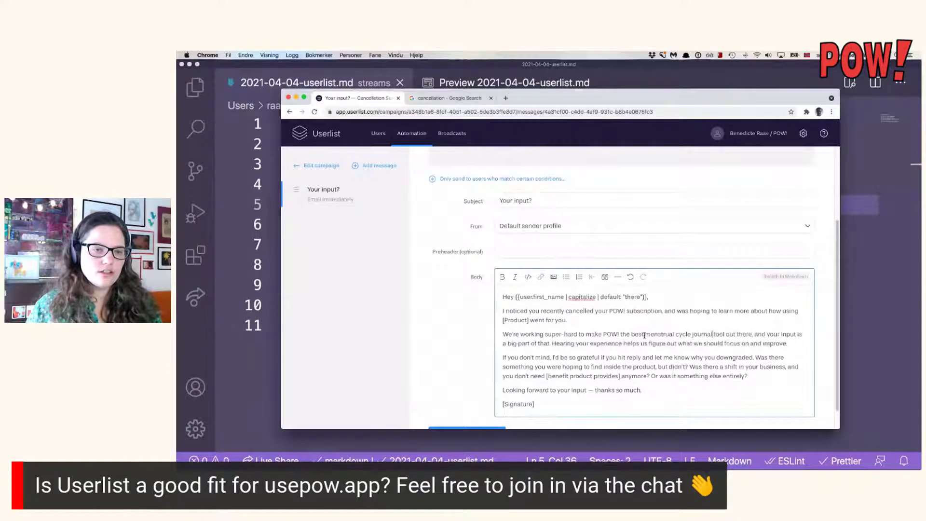
double_click(716, 334)
key(BackSpace)
key(BackSpace)
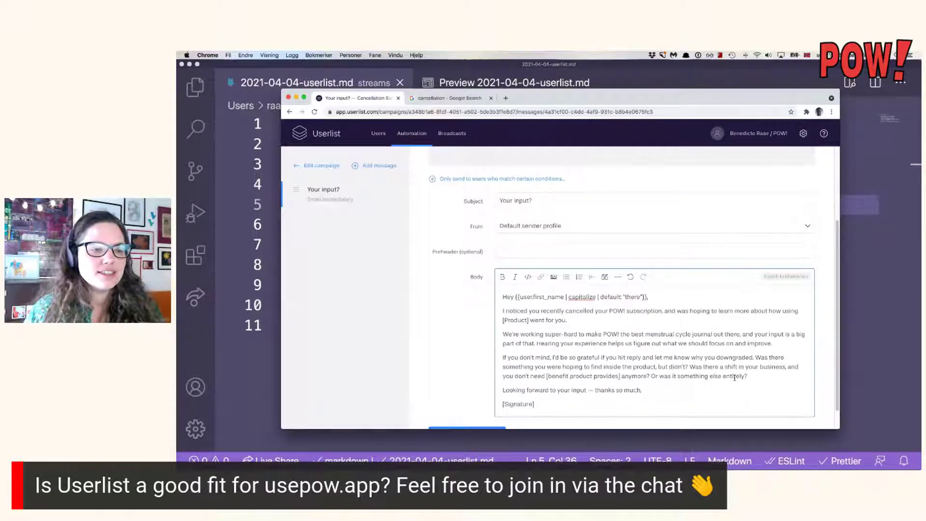
Change 'downgraded' to 'cancelled' and 'business' to 'needs' in the email body.
scroll(734, 378, down, 1)
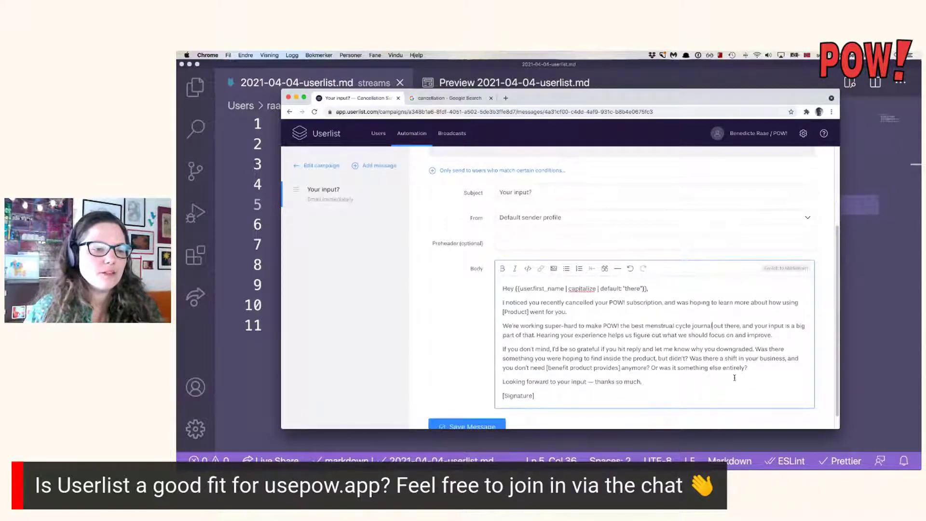
scroll(734, 378, down, 1)
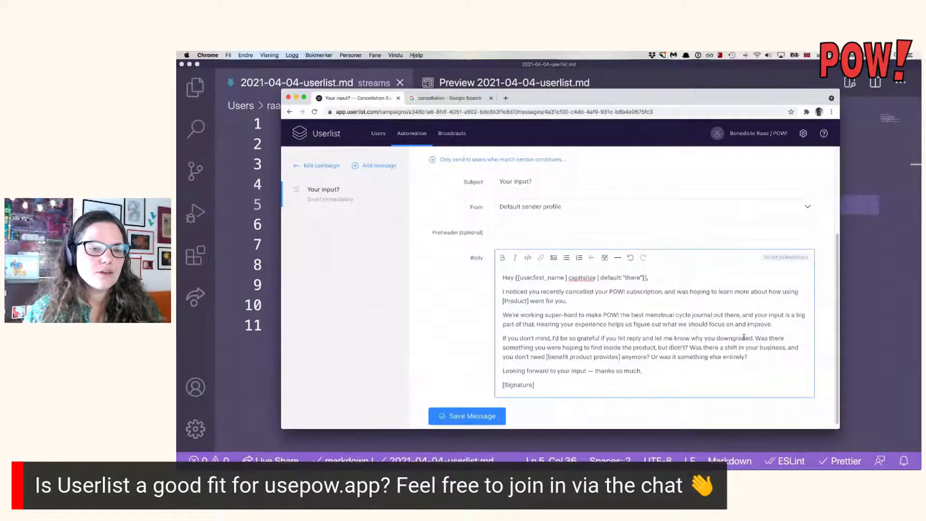
double_click(731, 338)
text(cance)
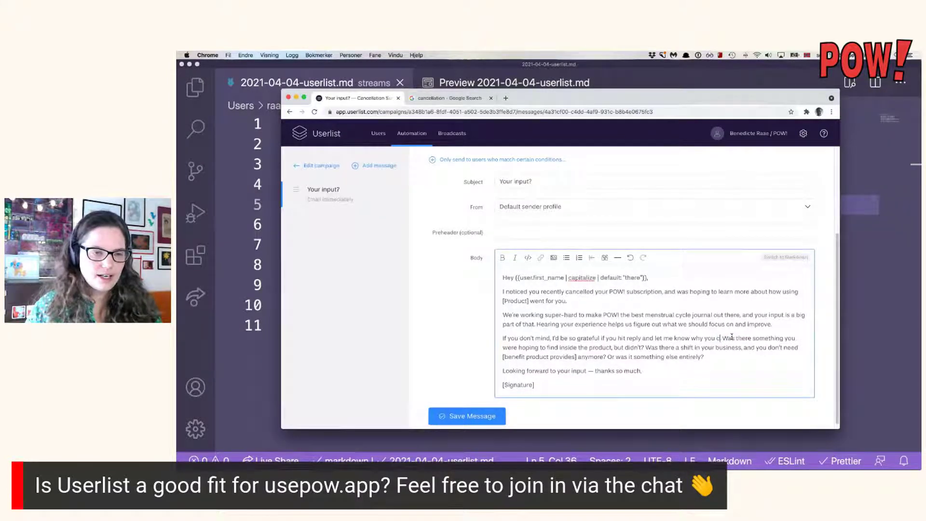
text(lled)
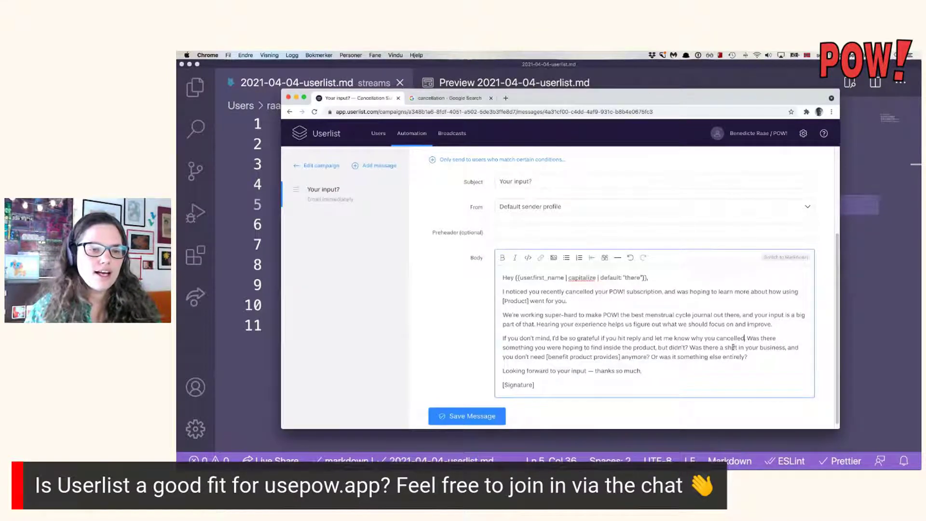
scroll(742, 348, down, 1)
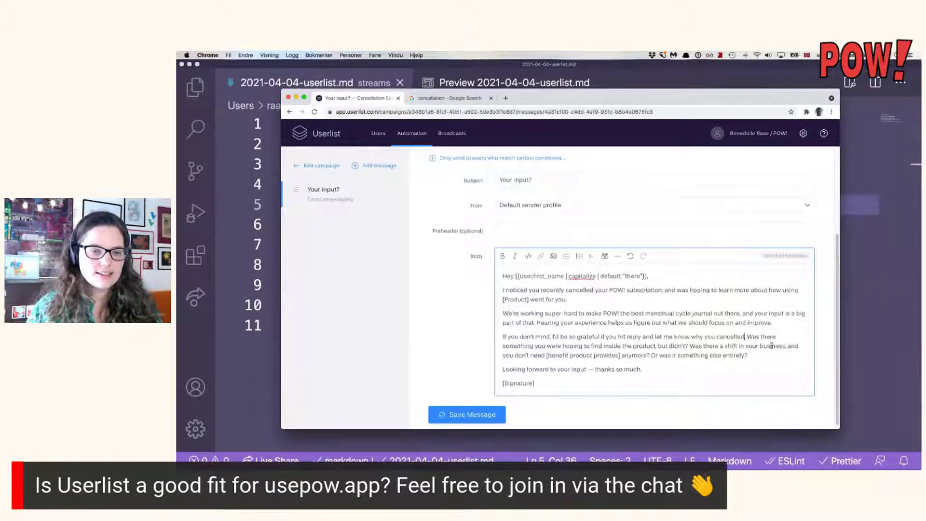
double_click(771, 346)
text(needs)
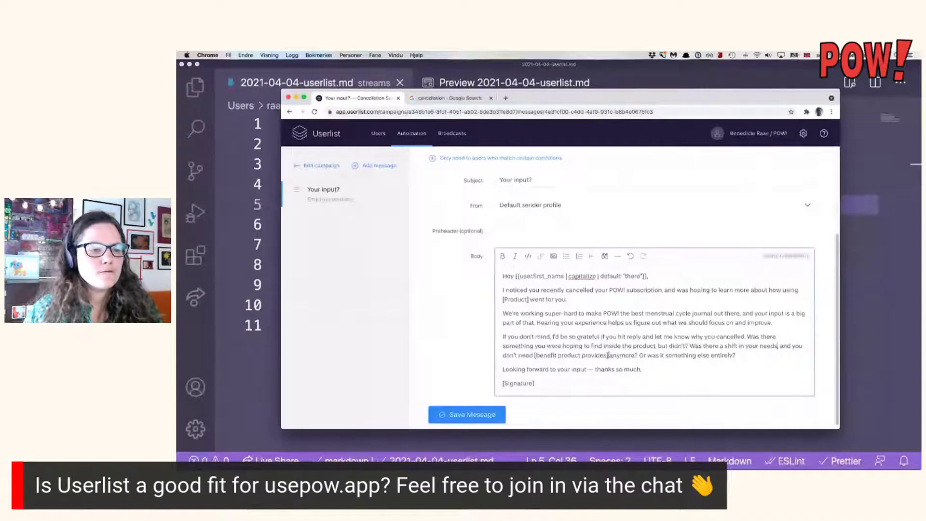
Replace [benefit product provides] with 'to track your cycle' and change 'needs' to 'life'.
drag(608, 355, 532, 356)
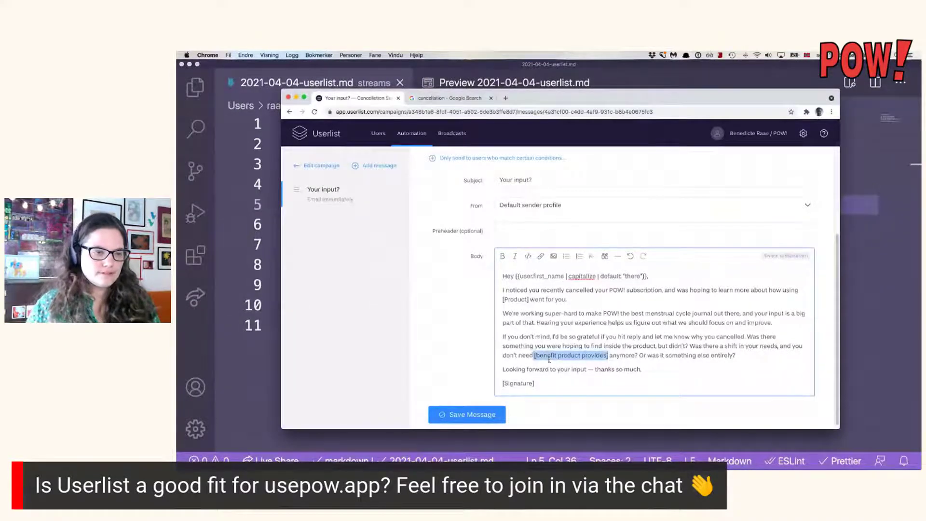
key(BackSpace)
text(to jo)
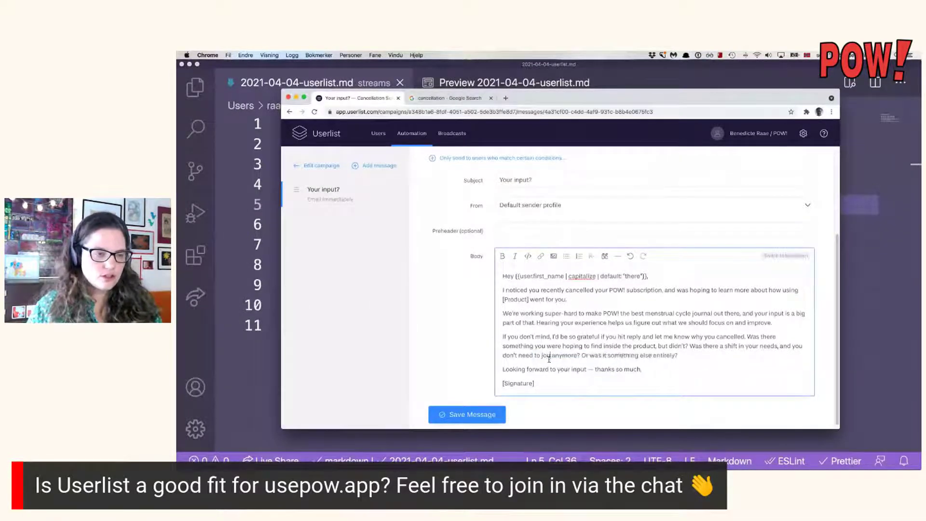
key(BackSpace)
key(BackSpace)
text(track your)
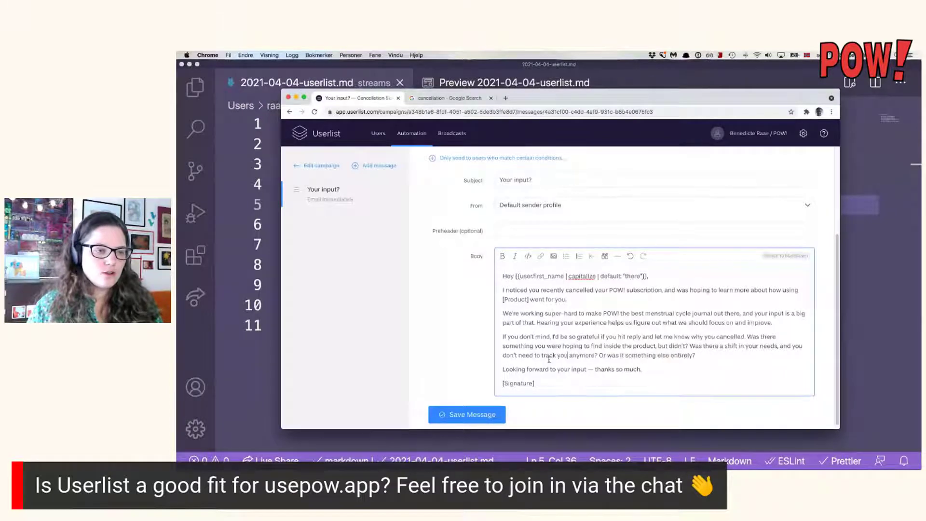
text( cycle)
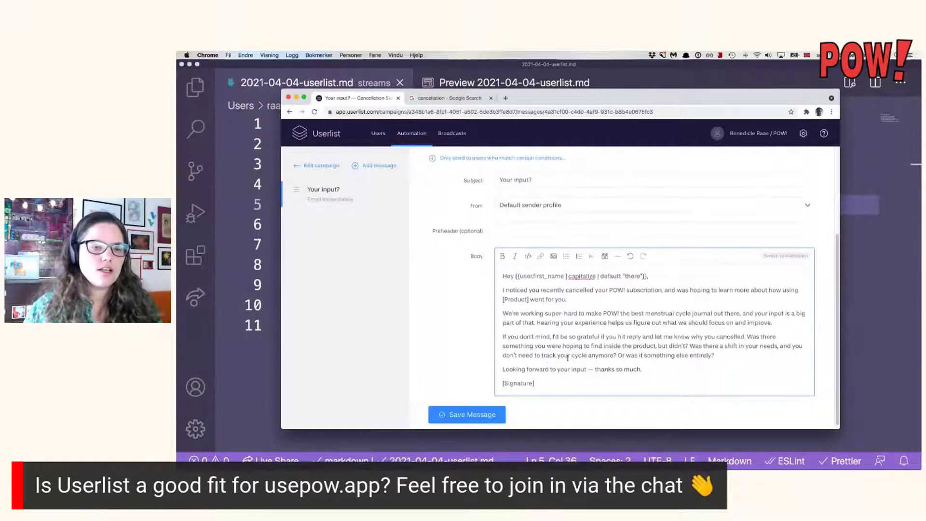
double_click(767, 346)
text(life)
click(752, 353)
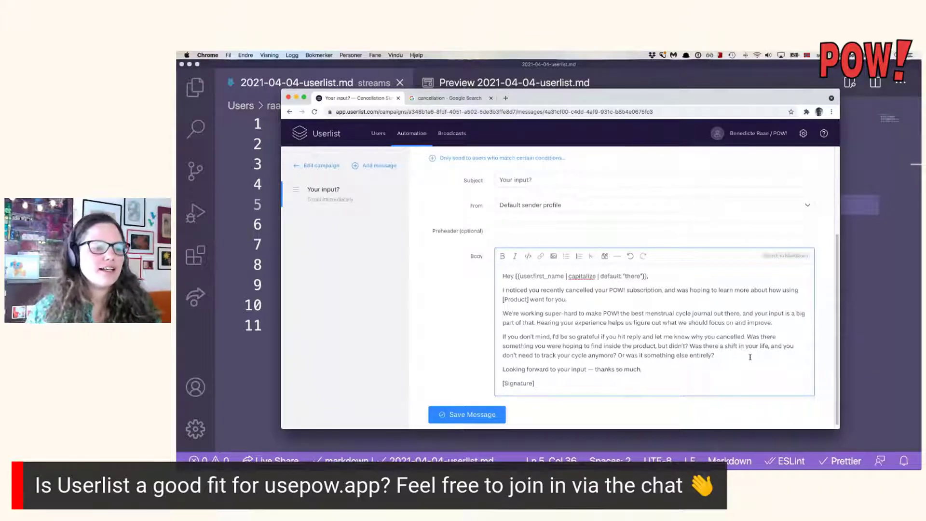
Replace the [Signature] line with a comma after the thanks and the sender's name sign-off.
triple_click(589, 380)
key(BackSpace)
text(-)
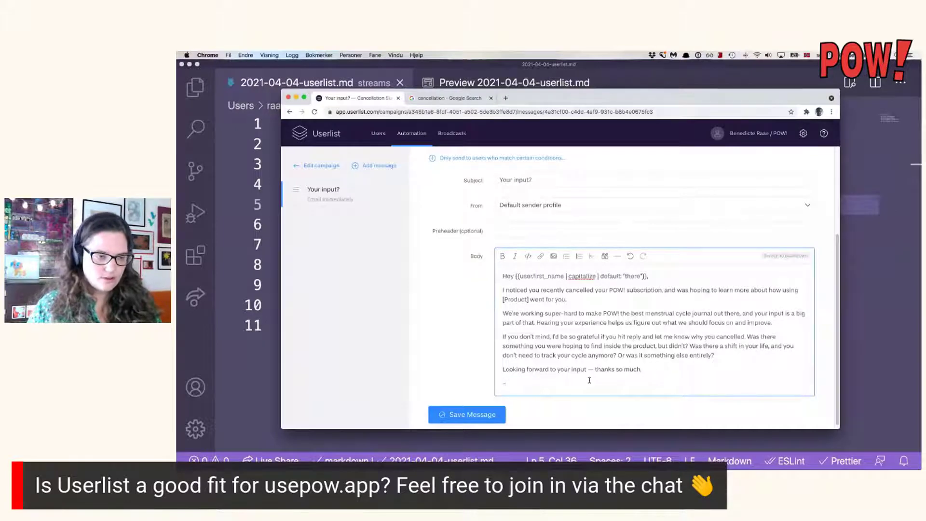
text( Bene)
key(BackSpace)
key(BackSpace)
key(BackSpace)
key(BackSpace)
key(BackSpace)
key(BackSpace)
key(BackSpace)
text(,)
key(Return)
text(Benedicte)
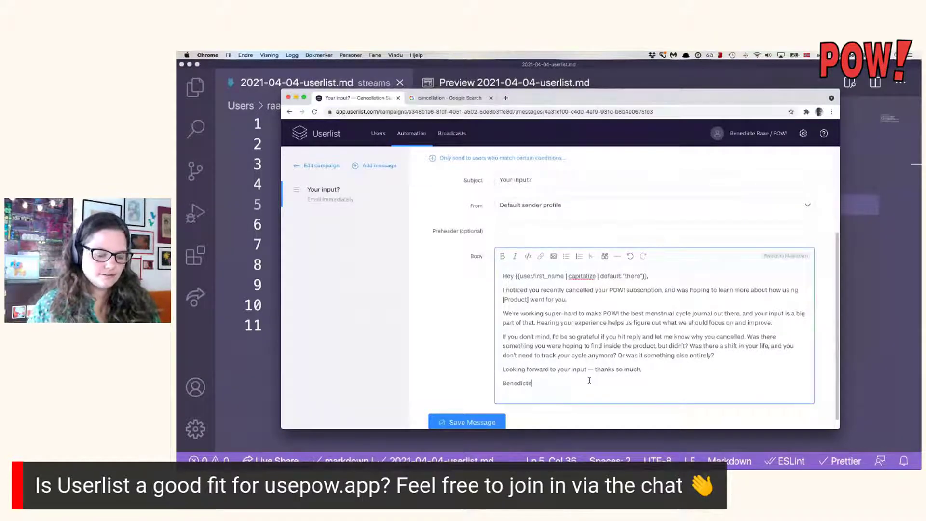
key(super+Left)
text(/Benedicte)
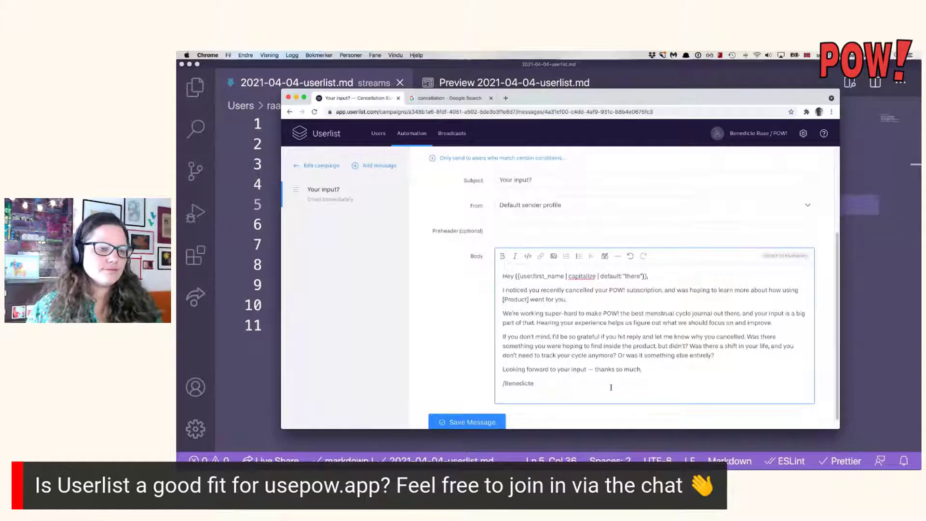
text( (@raae))
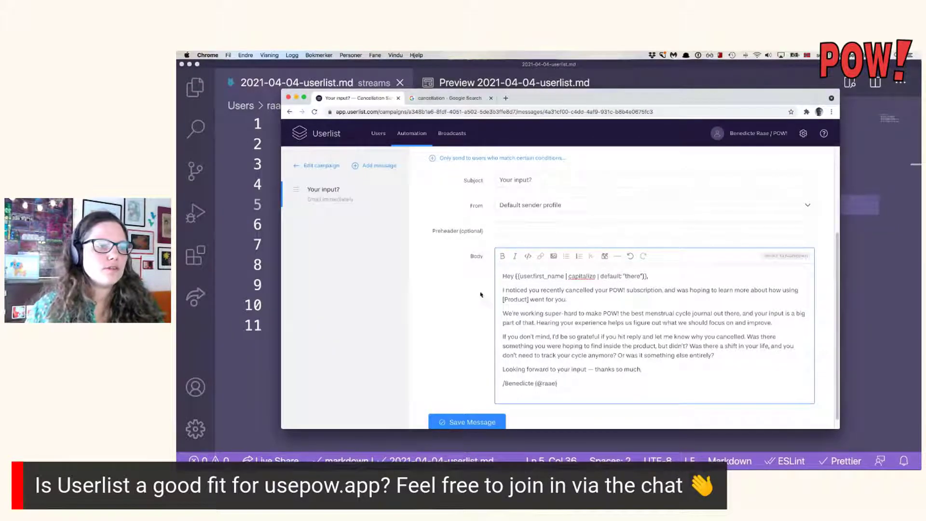
Save the message and go back to the Cancellation Survey campaign overview.
scroll(481, 326, down, 1)
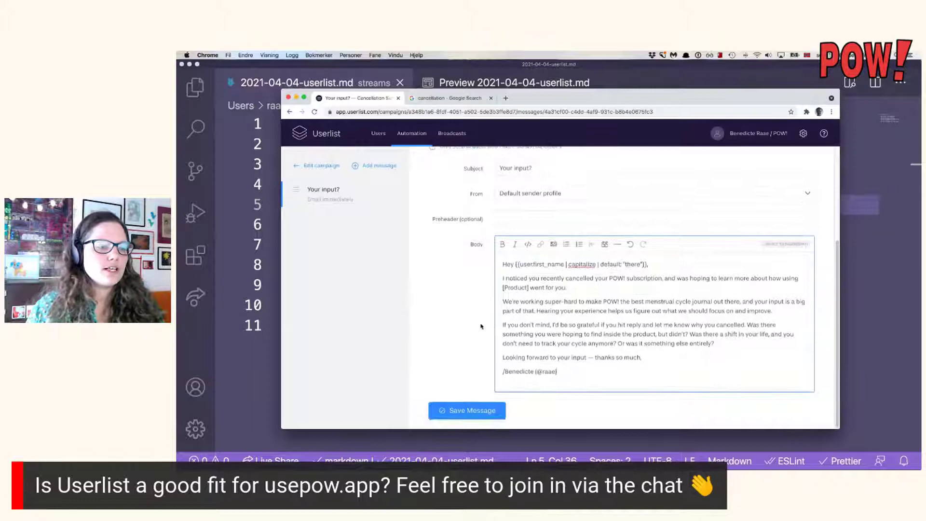
click(470, 414)
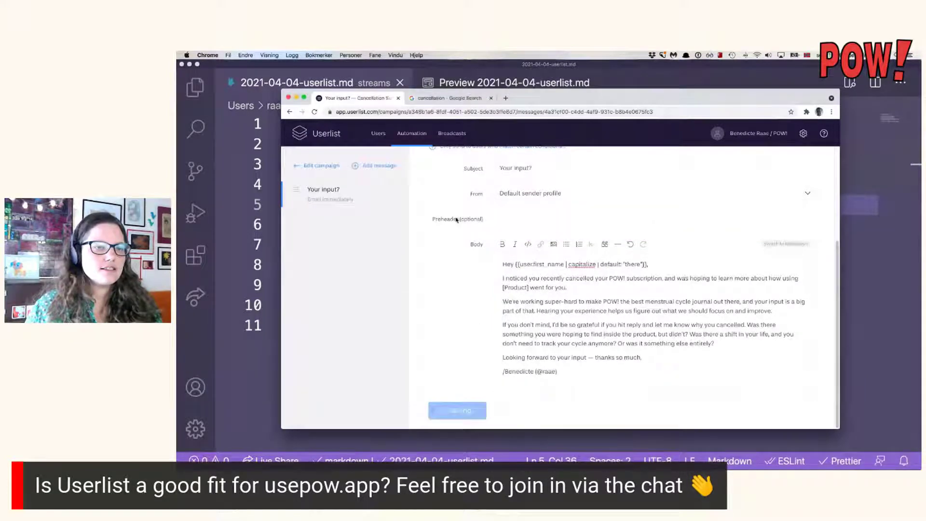
scroll(450, 273, up, 3)
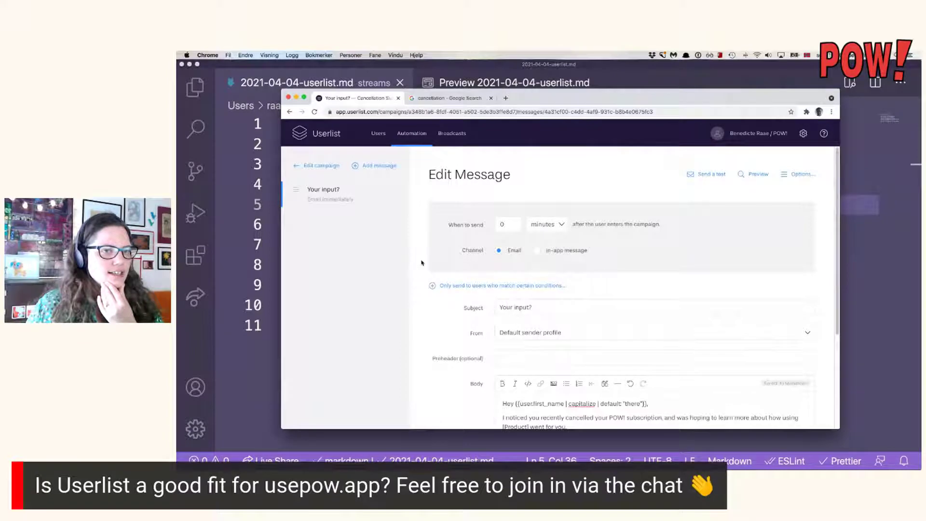
click(333, 166)
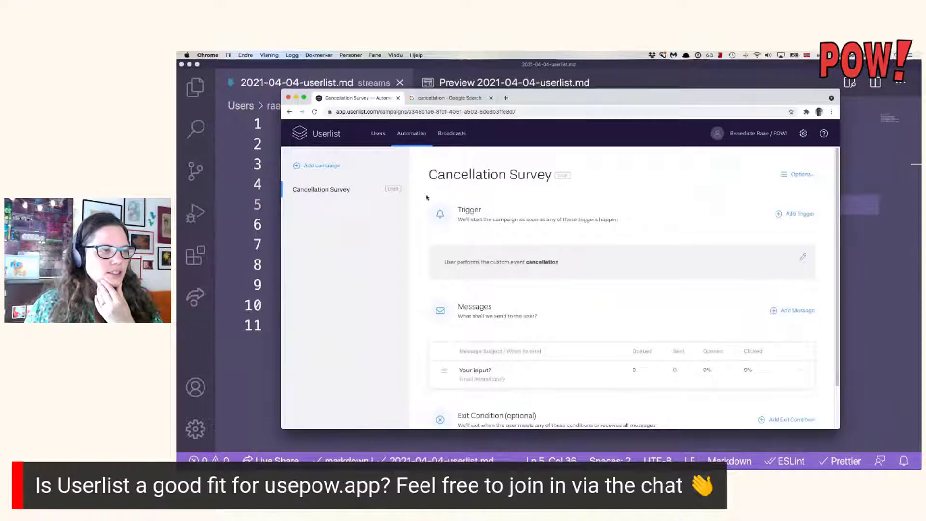
Start the Cancellation Survey campaign, confirm, and dismiss the success notice.
scroll(612, 214, down, 1)
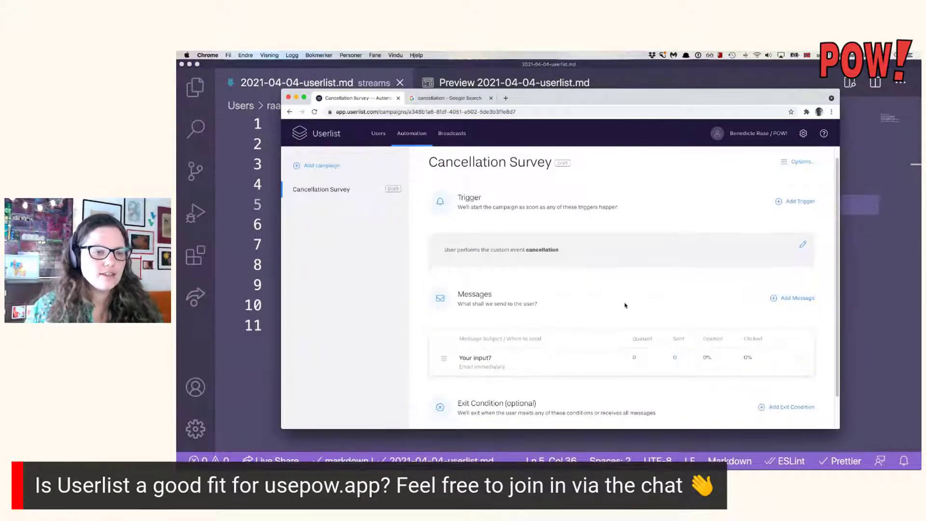
scroll(557, 319, down, 2)
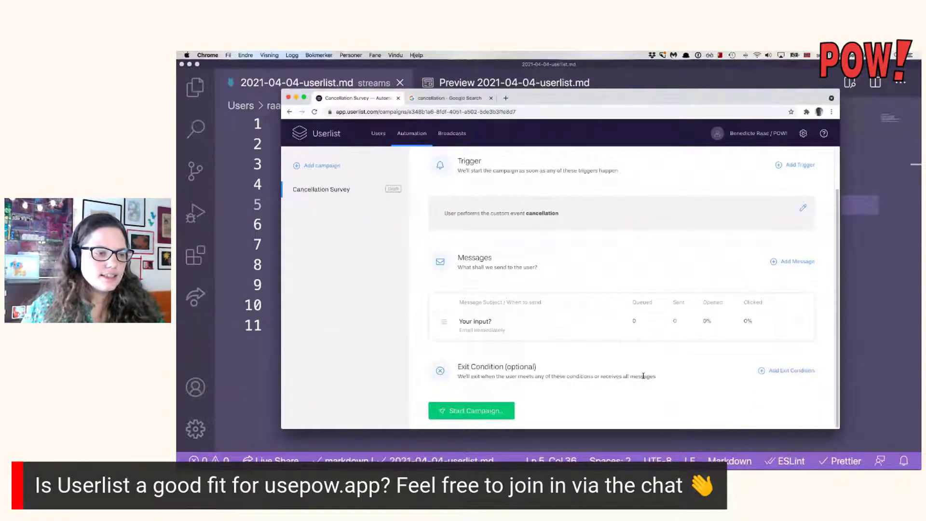
click(505, 409)
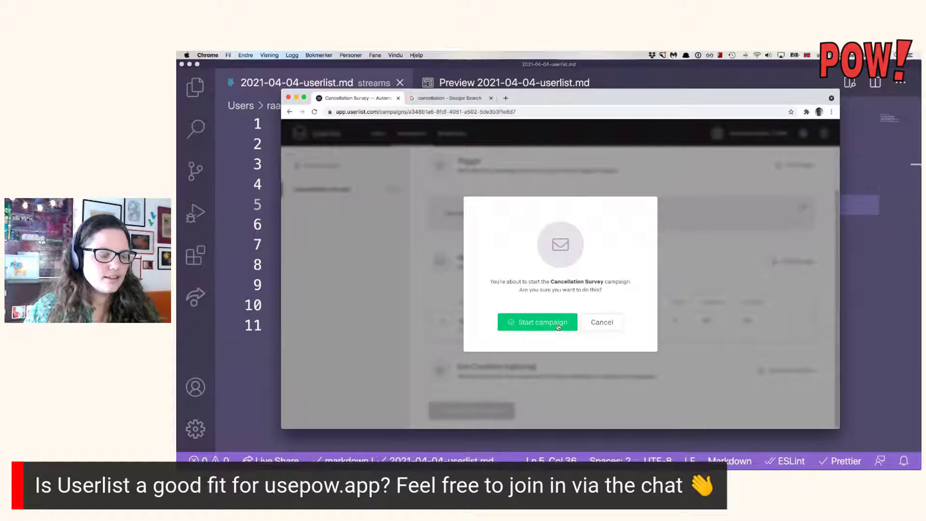
click(558, 327)
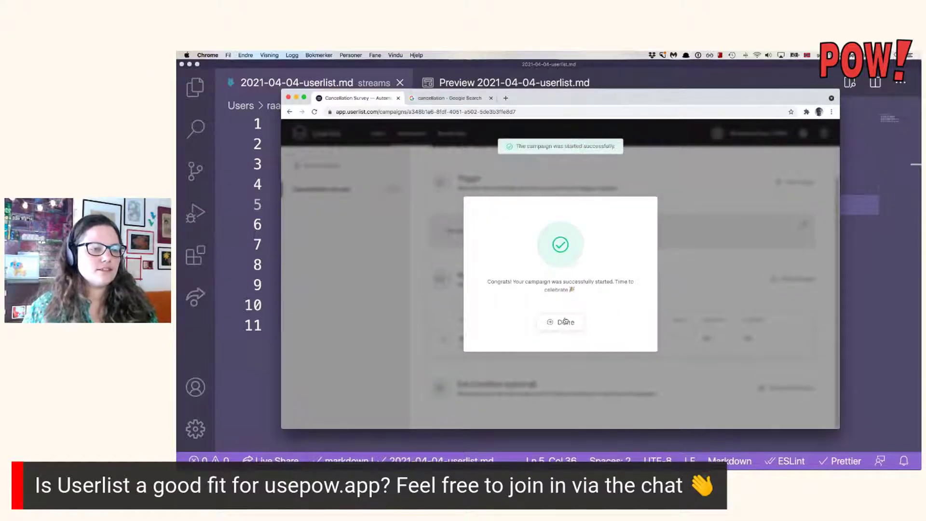
click(566, 322)
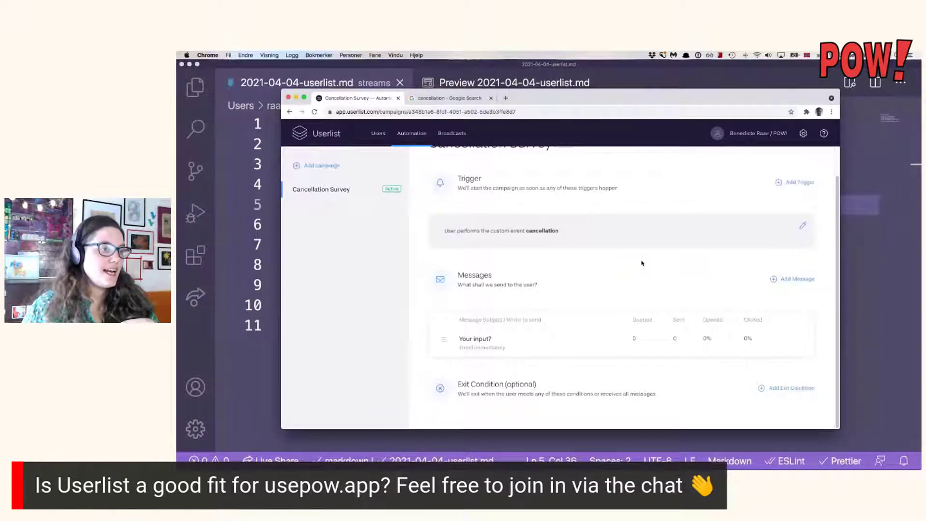
Open the campaign settings and close them unchanged, then add a new message.
scroll(642, 263, up, 1)
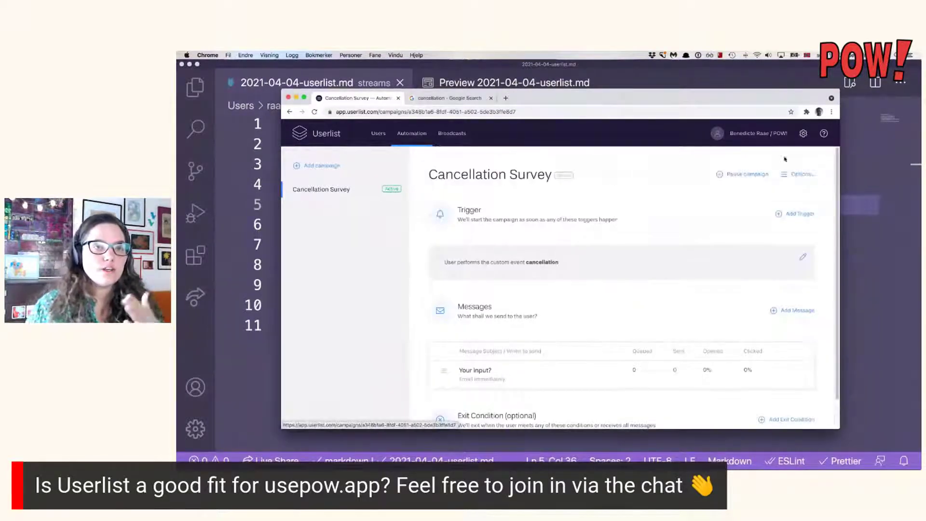
click(790, 175)
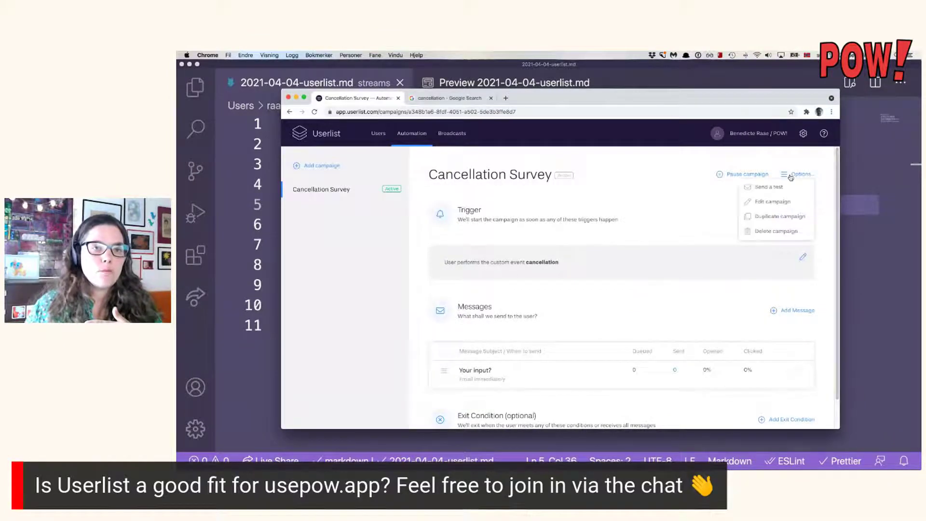
click(790, 206)
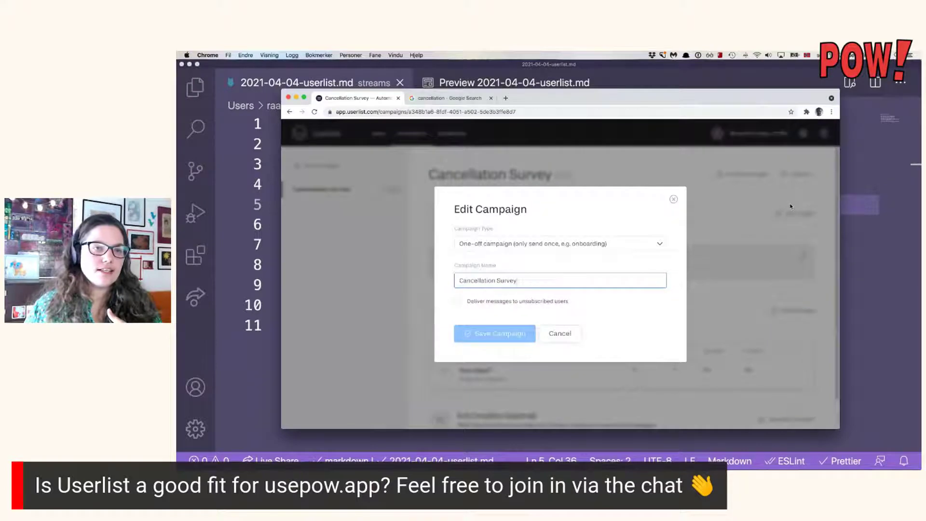
click(673, 199)
scroll(556, 250, down, 1)
scroll(556, 250, down, 1)
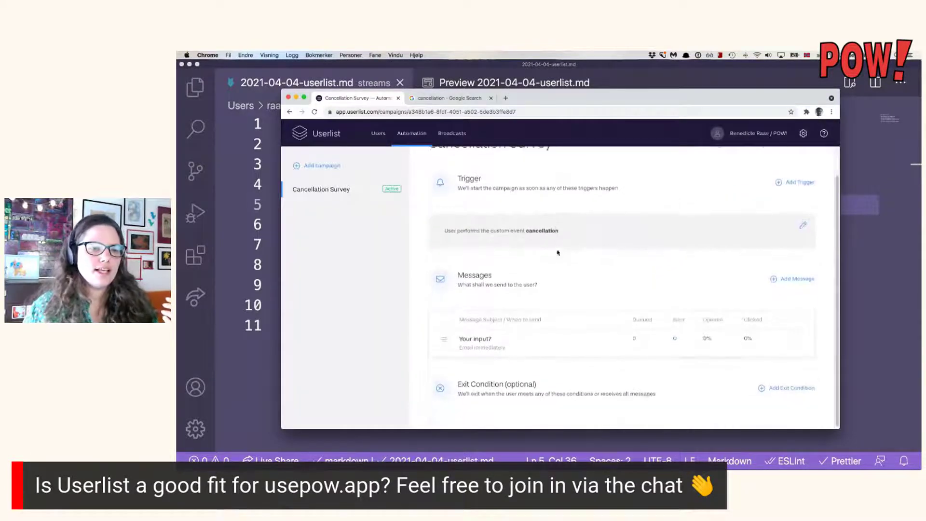
click(786, 284)
Enter 'Another one!' as the new message's subject.
click(599, 311)
text(N)
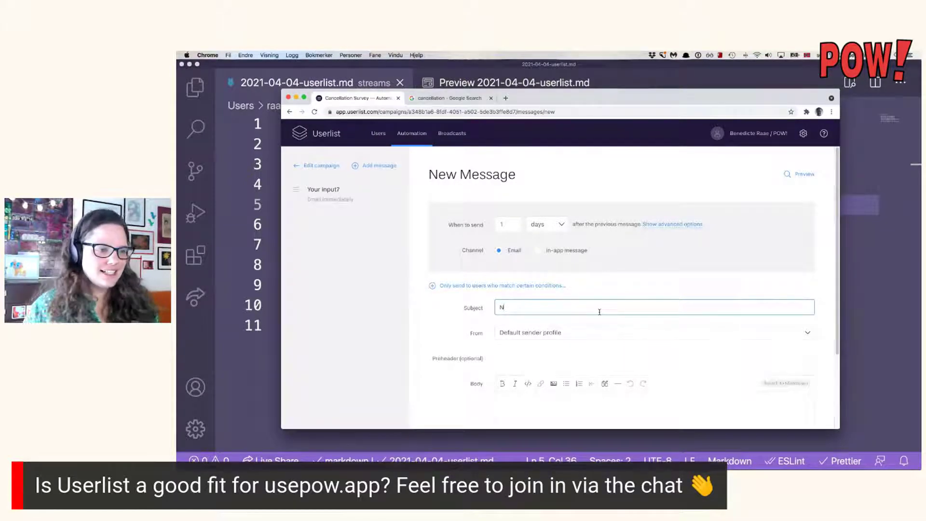
key(BackSpace)
text(Another)
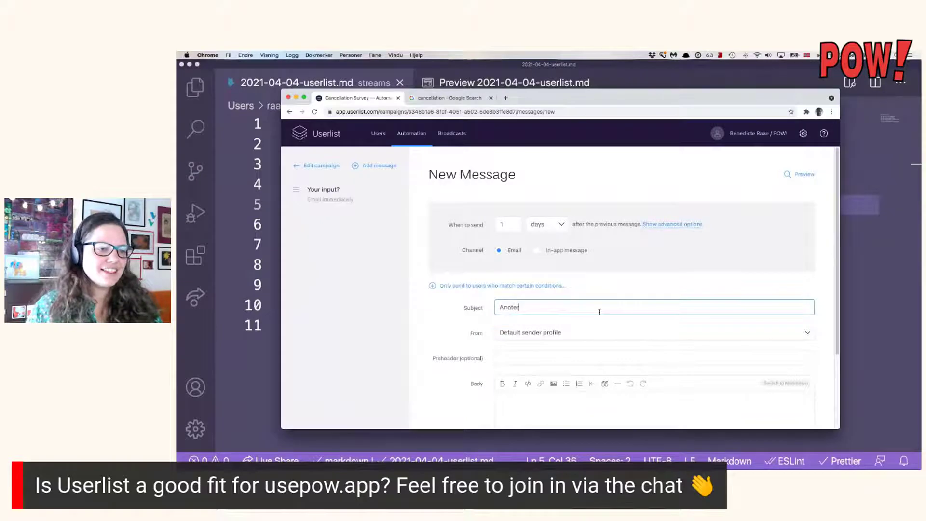
text( one!)
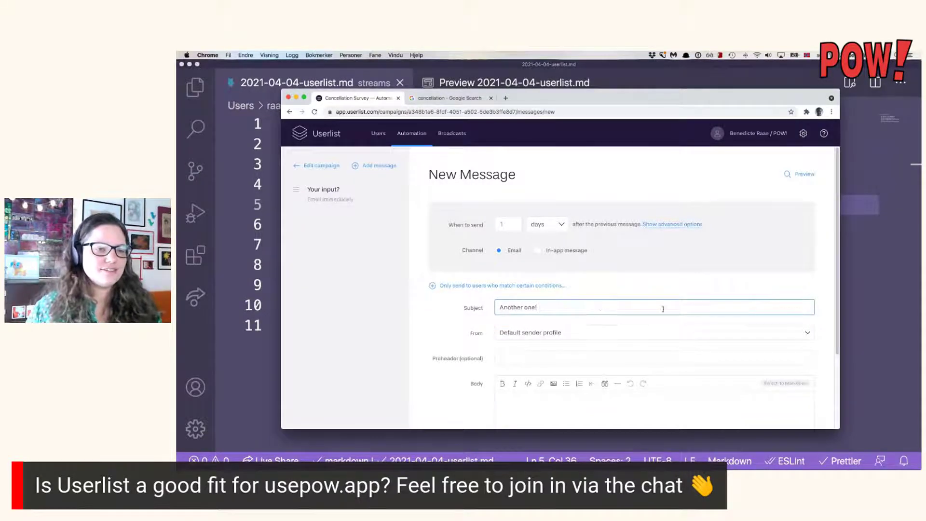
Write the body 'TExt!', save the message and publish the change to the live campaign.
scroll(662, 309, down, 5)
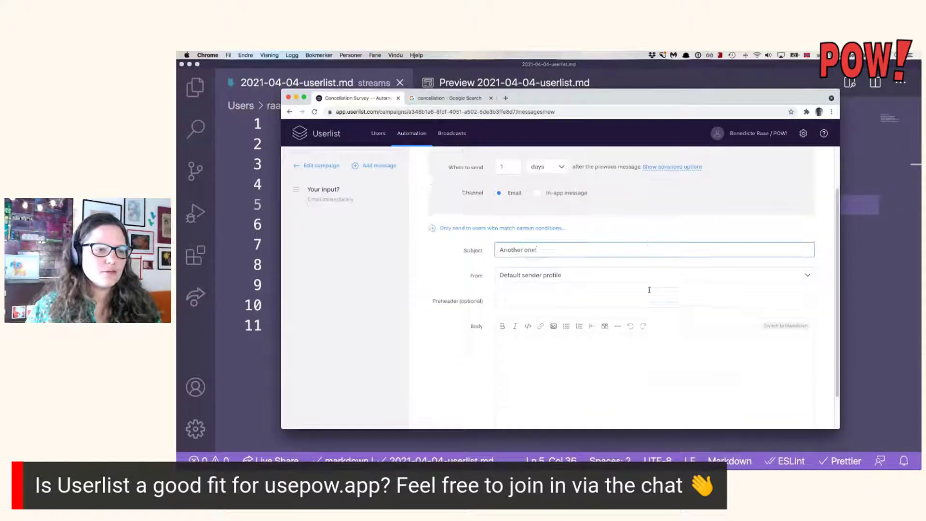
click(602, 260)
click(603, 329)
text(TEst)
key(BackSpace)
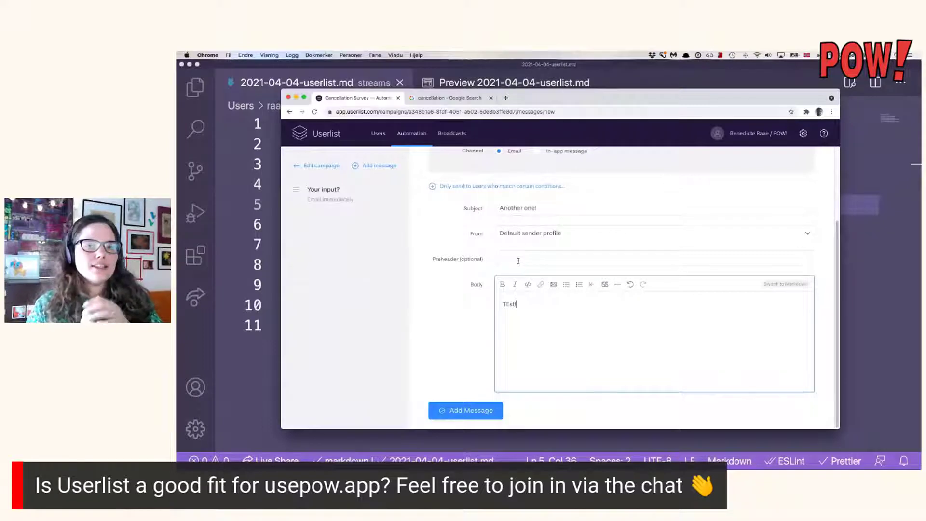
text(!)
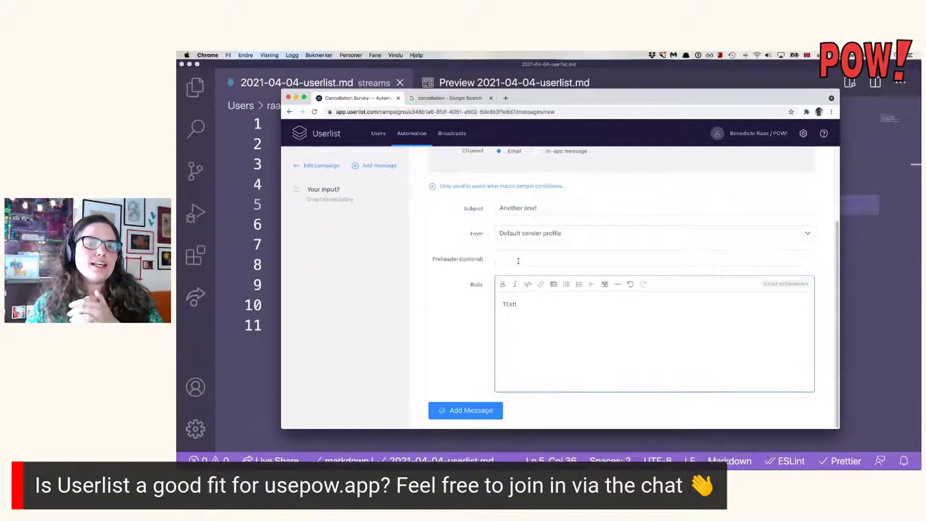
key(BackSpace)
key(BackSpace)
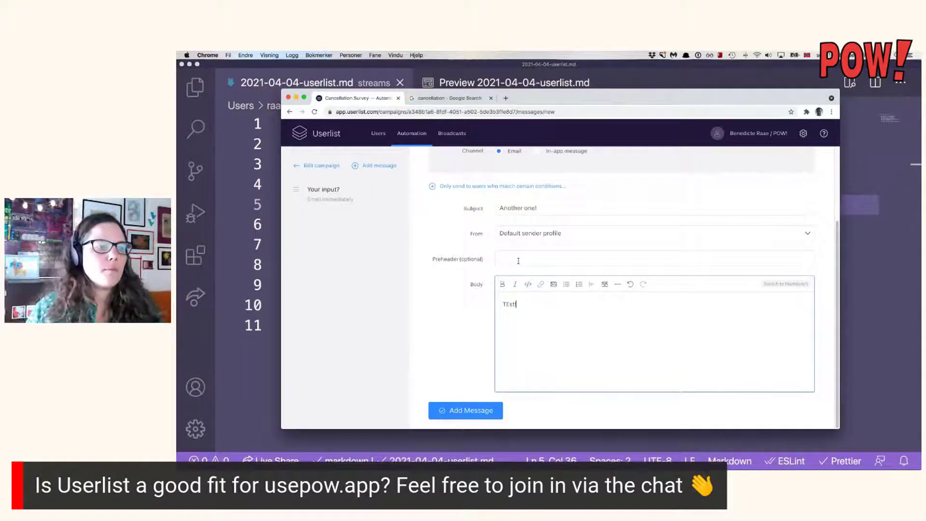
click(484, 409)
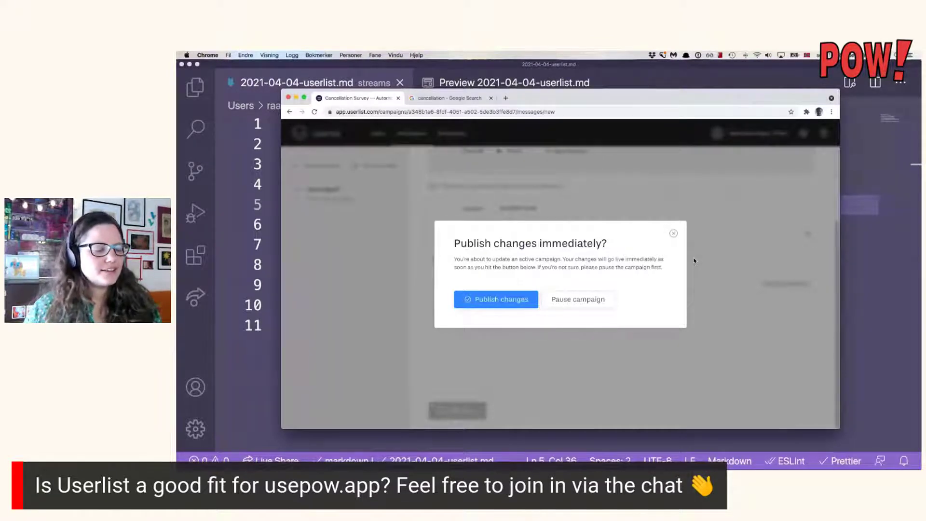
click(507, 303)
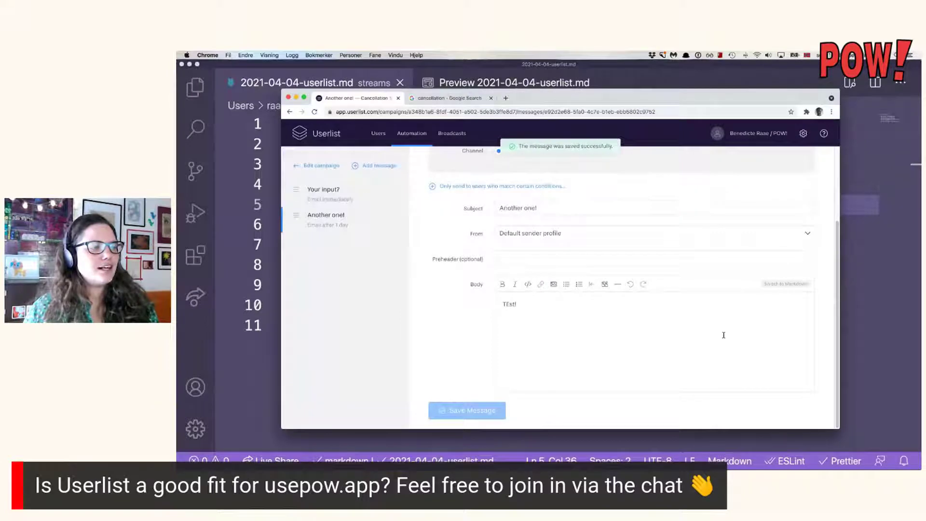
Look through the 'Your input?' message, then go back to the overview listing both emails.
click(354, 191)
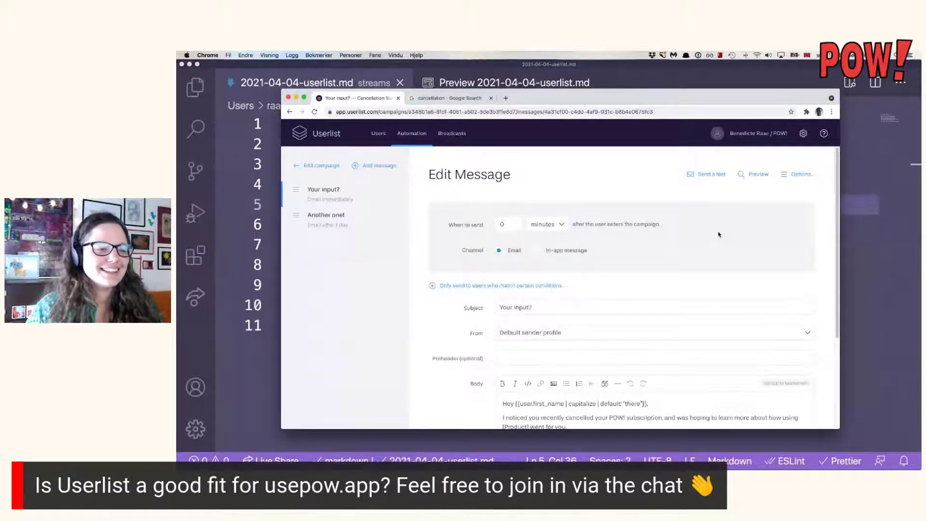
scroll(719, 234, down, 5)
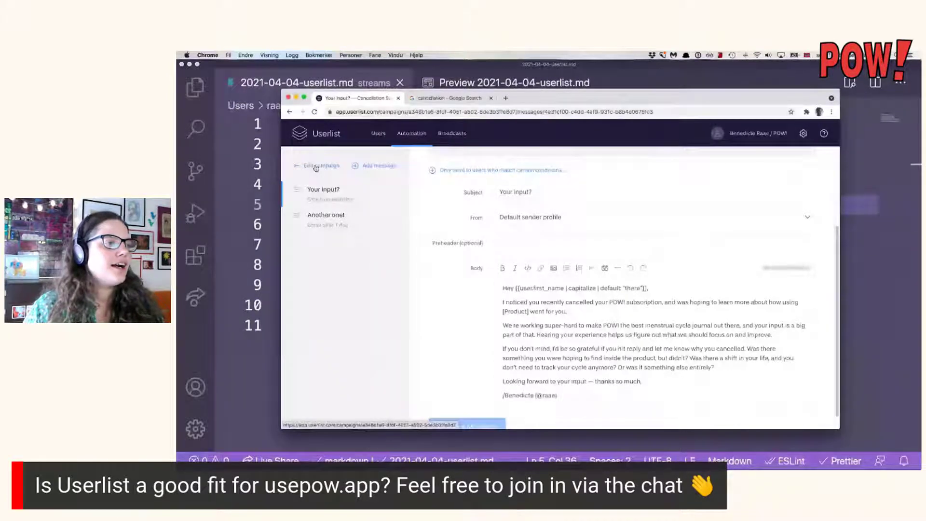
click(324, 190)
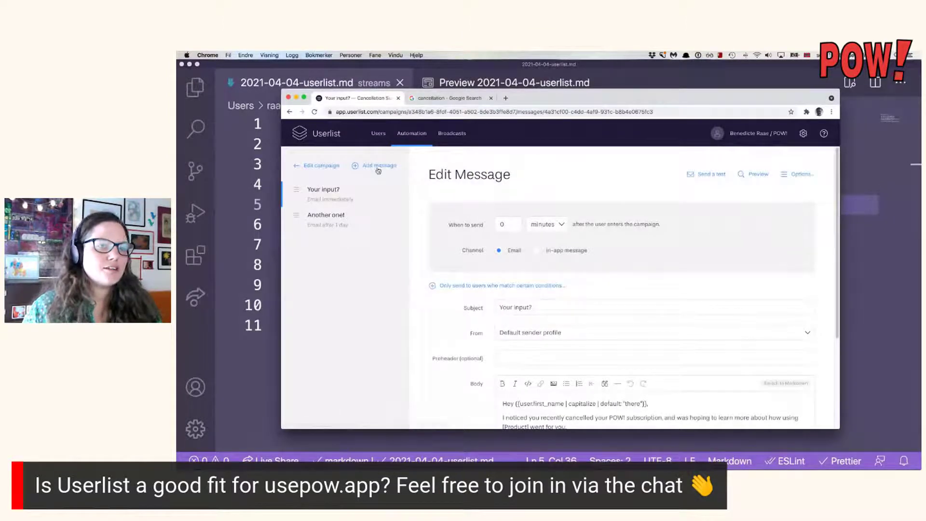
click(328, 166)
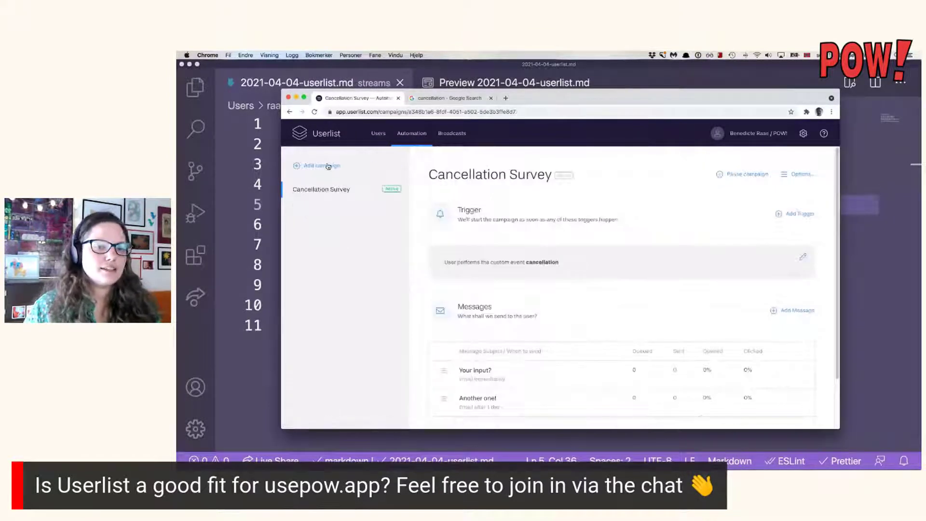
scroll(639, 296, down, 1)
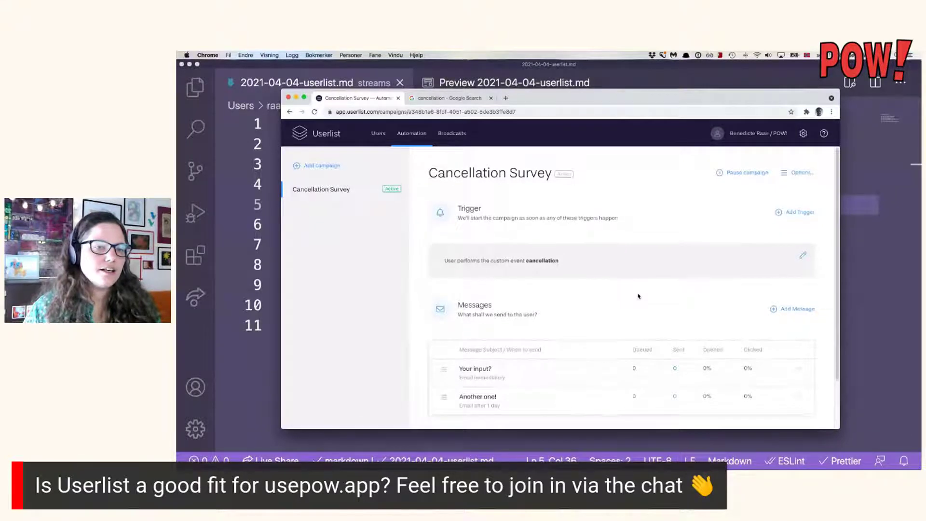
Edit the cancellation trigger, switching its type to 'User matches a condition'.
click(802, 253)
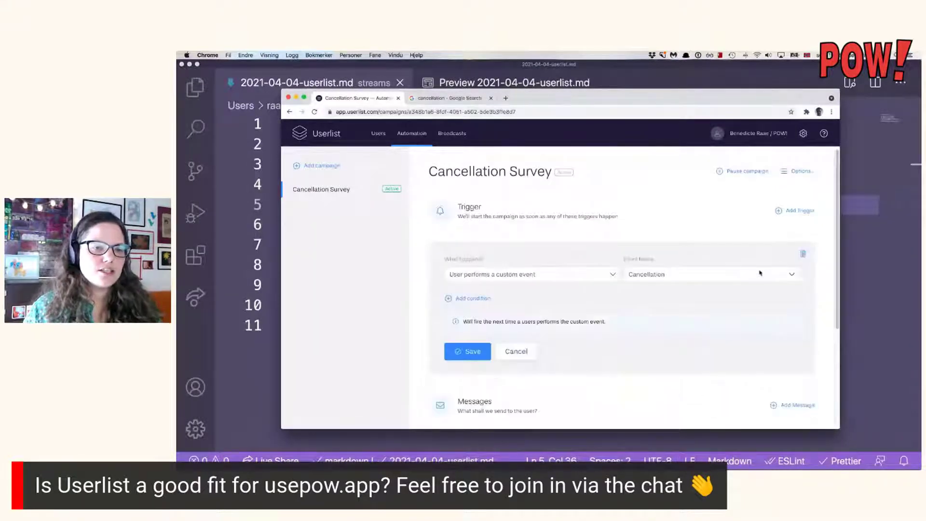
click(579, 276)
click(573, 329)
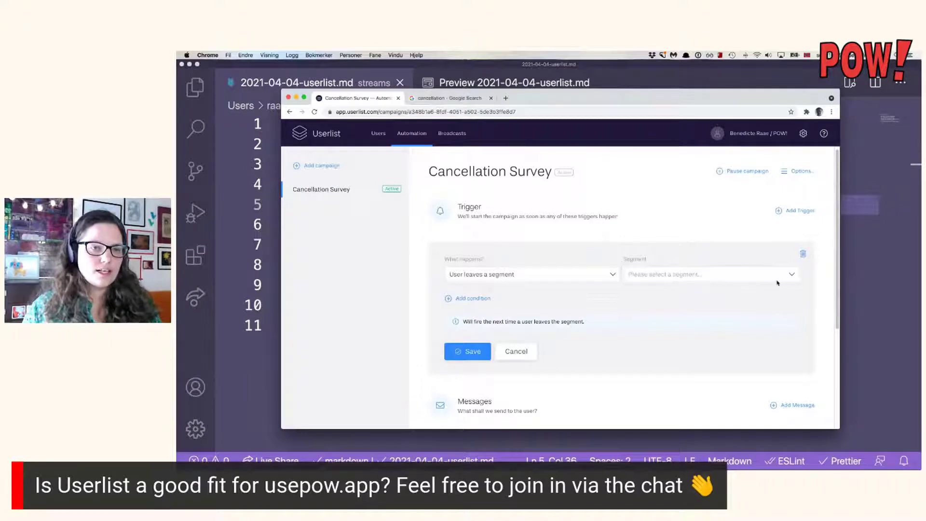
click(575, 280)
click(540, 348)
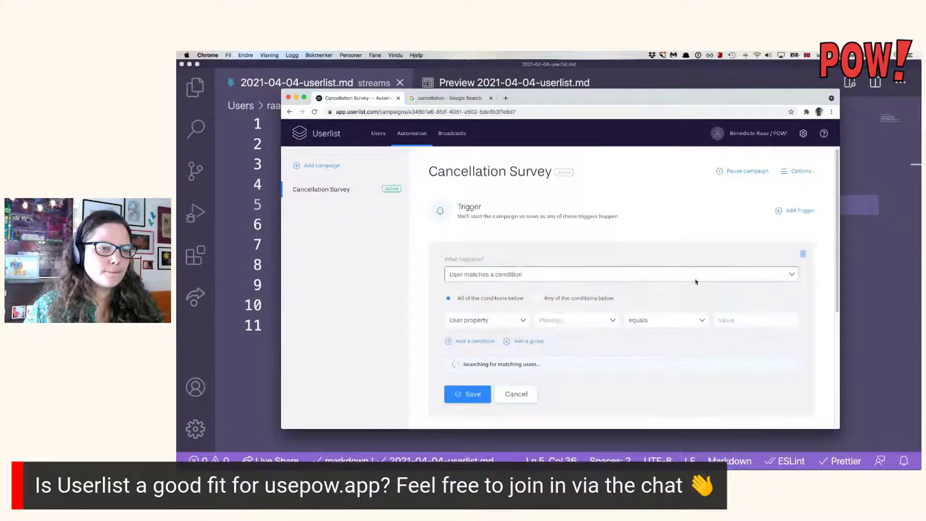
Keep the condition on a user property with the equals operator and start entering its value.
click(523, 325)
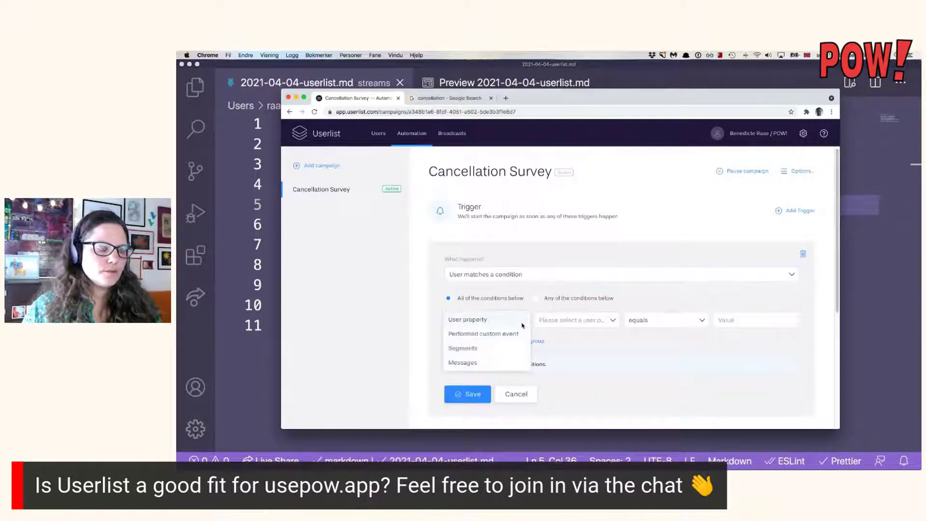
click(523, 323)
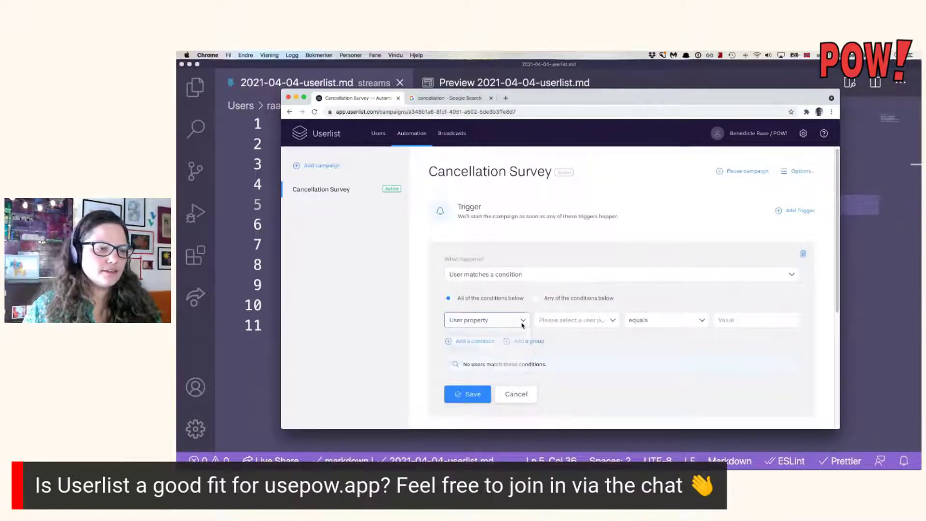
click(686, 322)
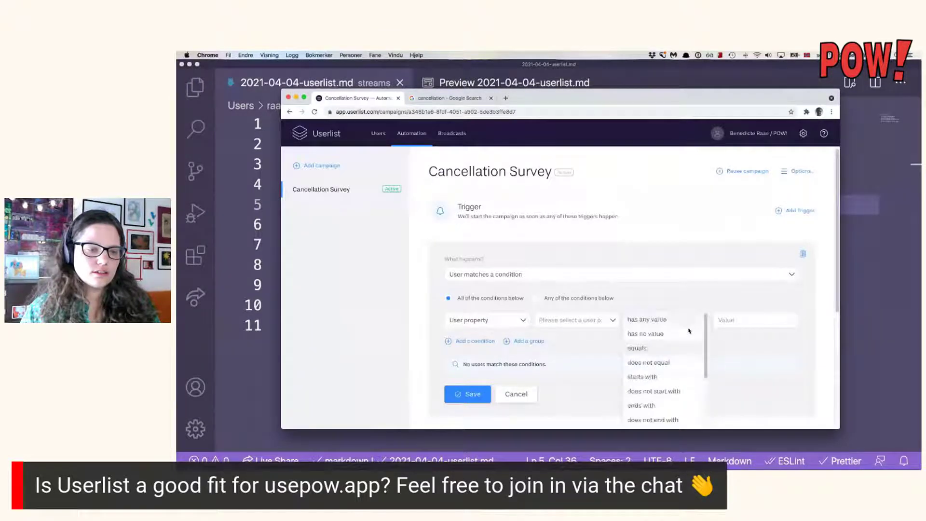
scroll(690, 338, down, 3)
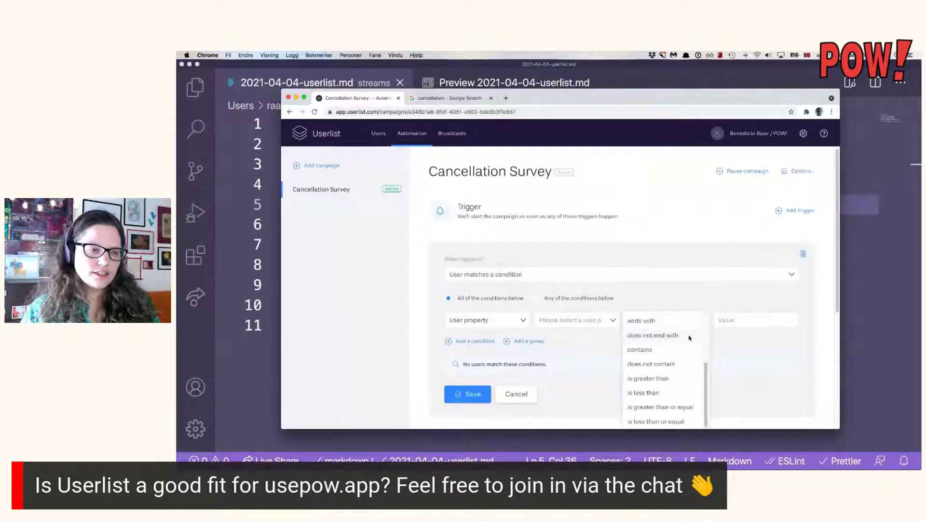
scroll(689, 338, up, 3)
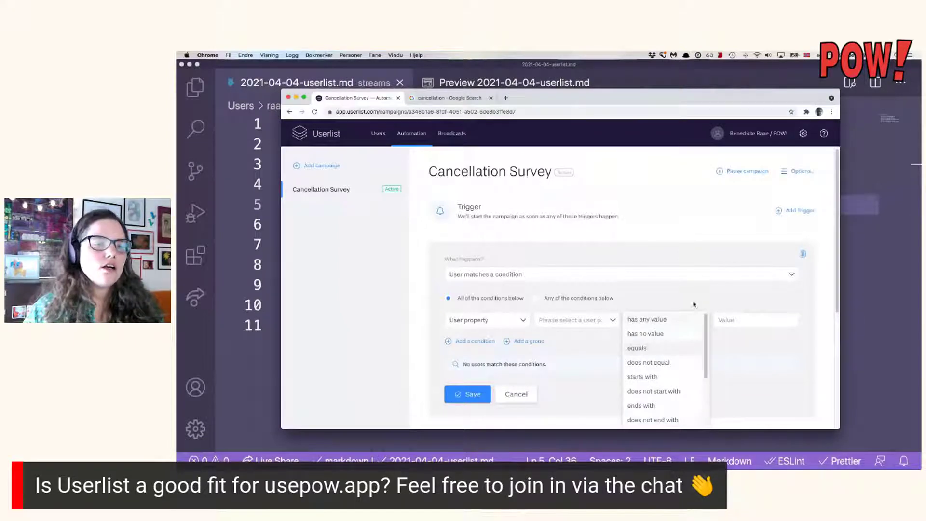
click(695, 293)
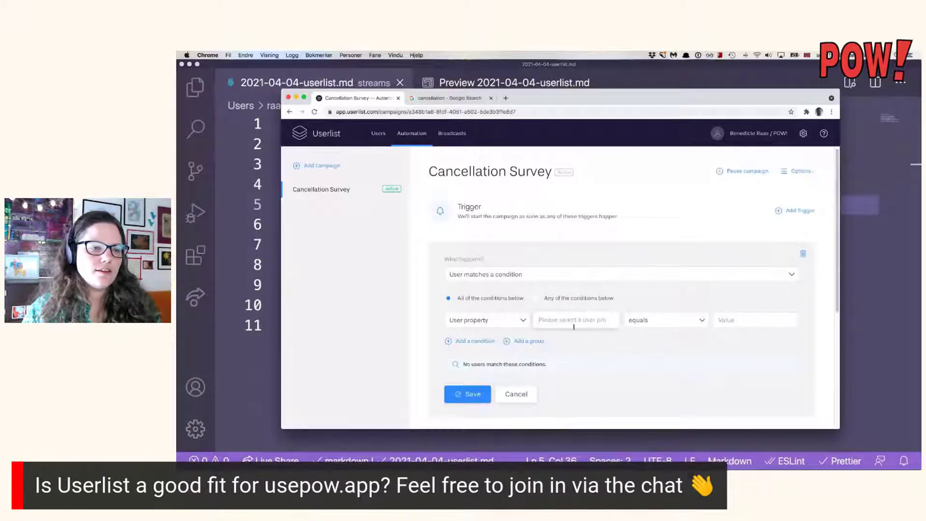
click(696, 319)
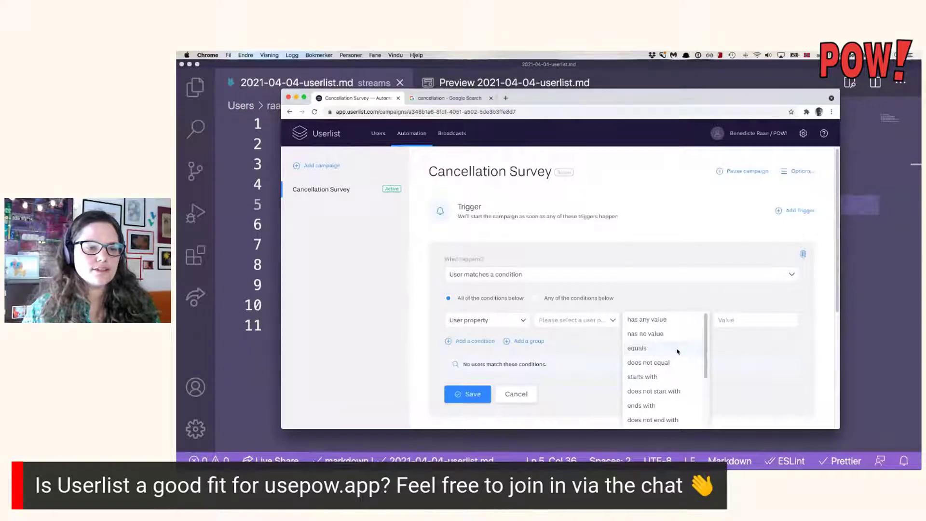
scroll(676, 355, down, 3)
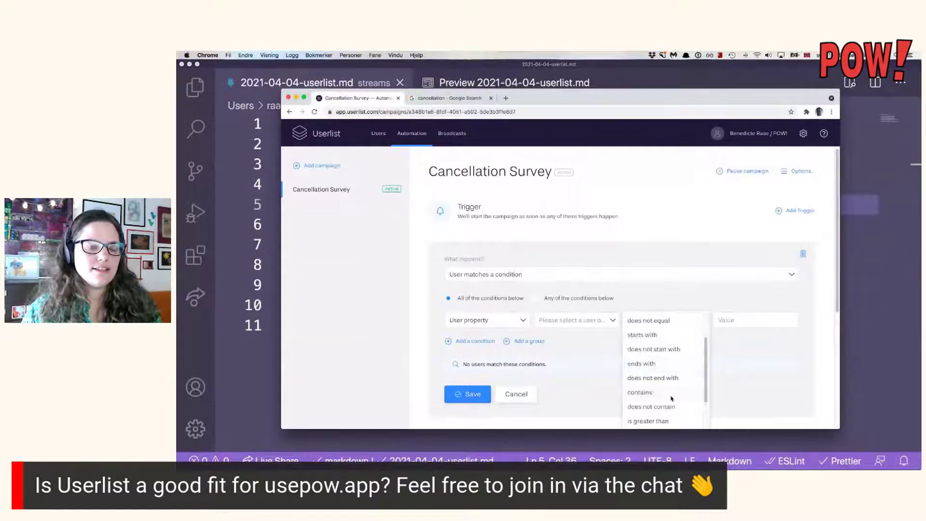
click(718, 298)
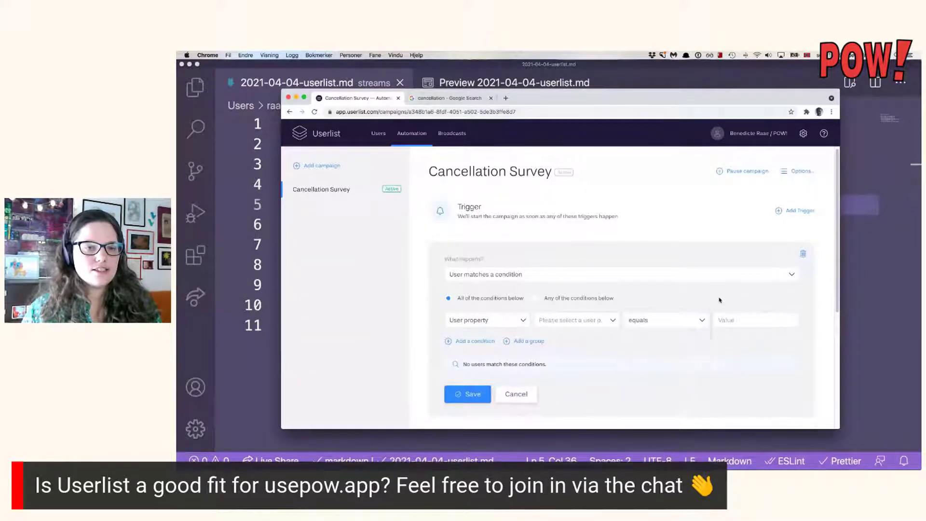
click(737, 321)
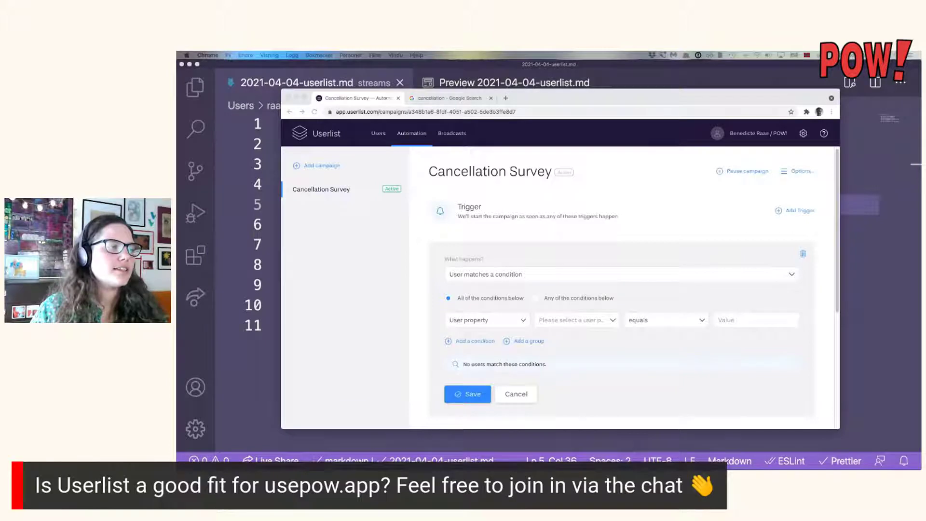
click(318, 191)
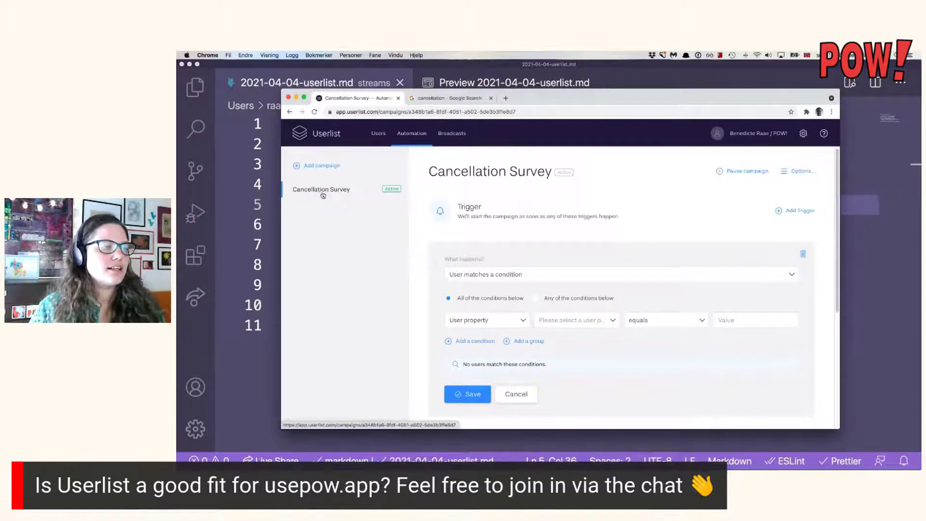
Pause the Cancellation Survey and start a new campaign with template None.
click(756, 173)
click(327, 166)
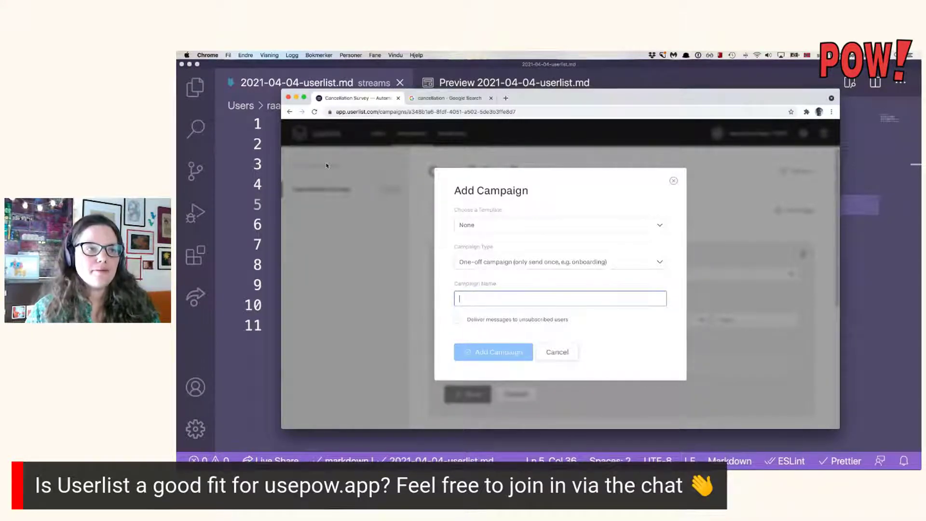
click(550, 223)
scroll(560, 238, down, 1)
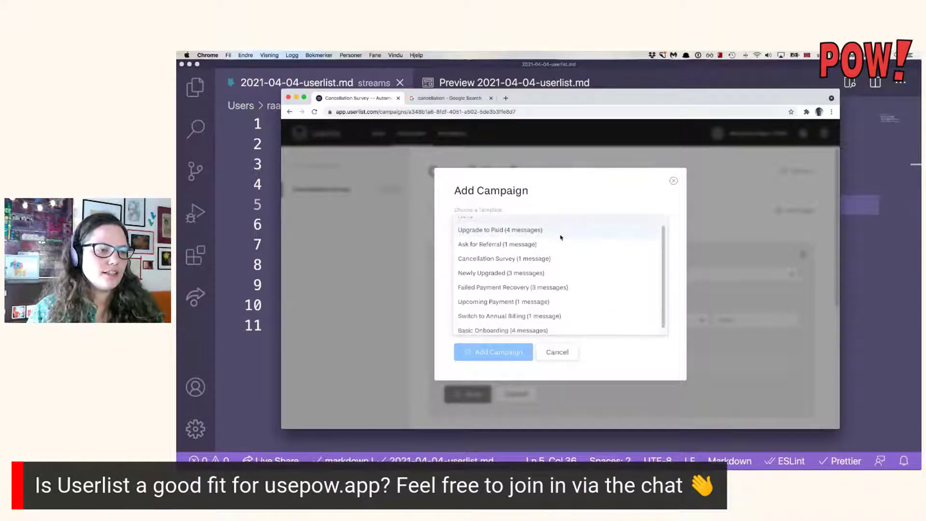
scroll(560, 237, down, 1)
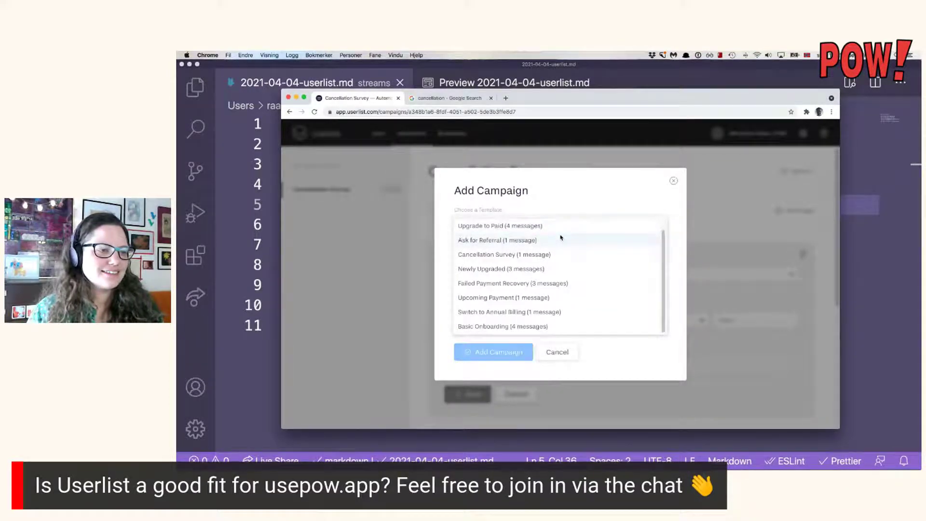
scroll(561, 237, up, 1)
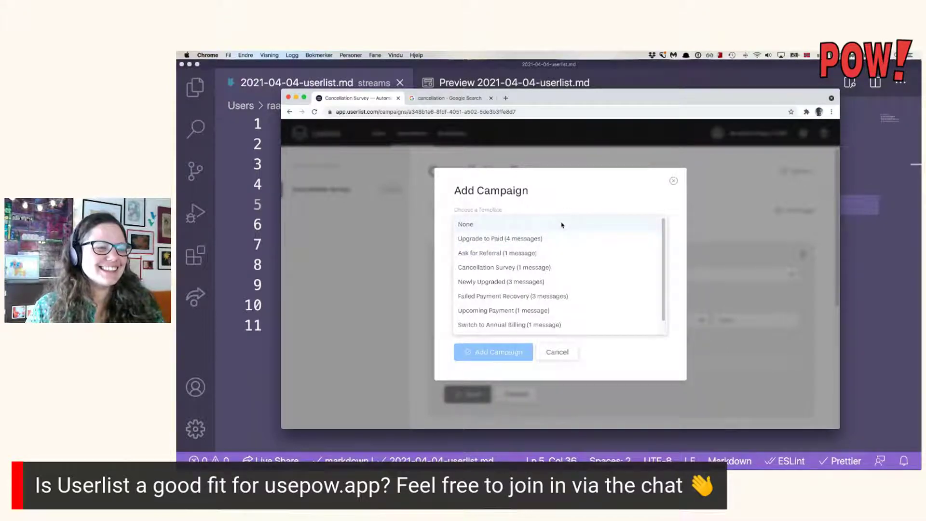
click(562, 225)
Name it 'Refund notice', allow delivery to unsubscribed users, and create the campaign.
click(541, 302)
text(Refund notice)
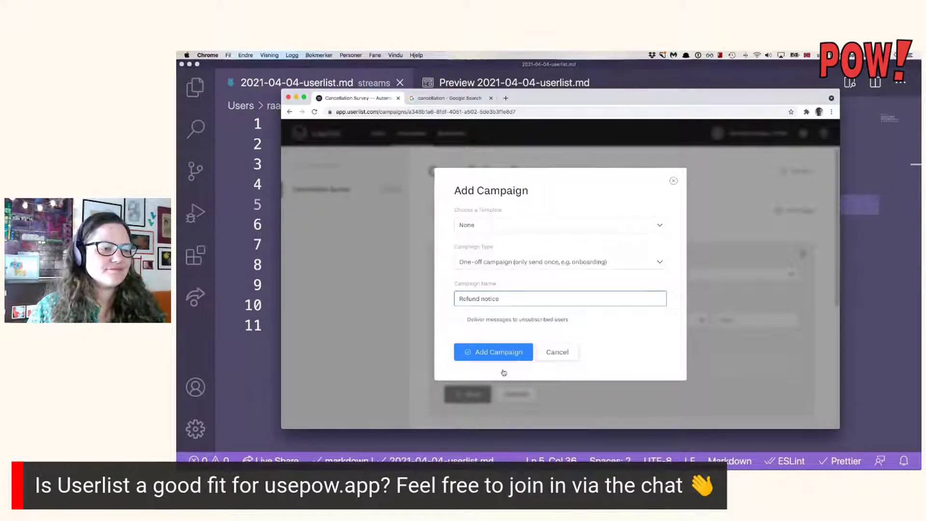
click(459, 319)
click(492, 320)
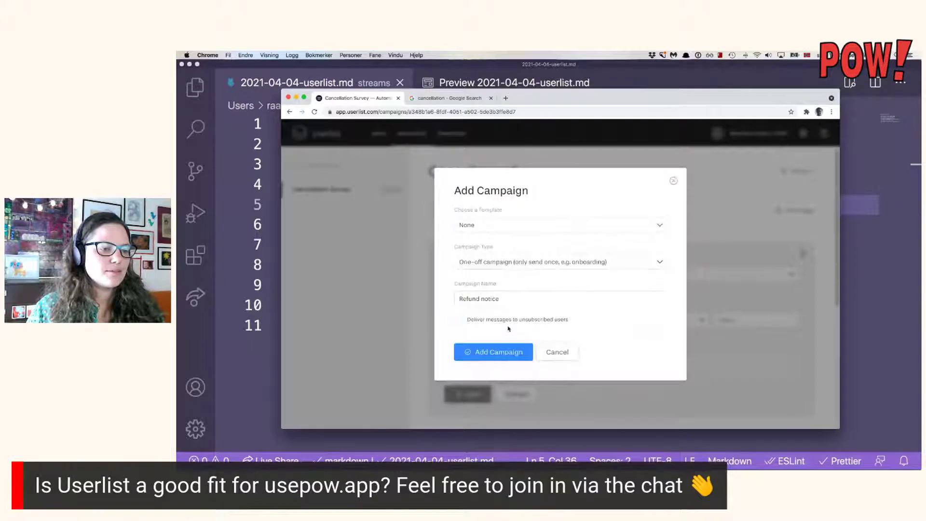
click(493, 319)
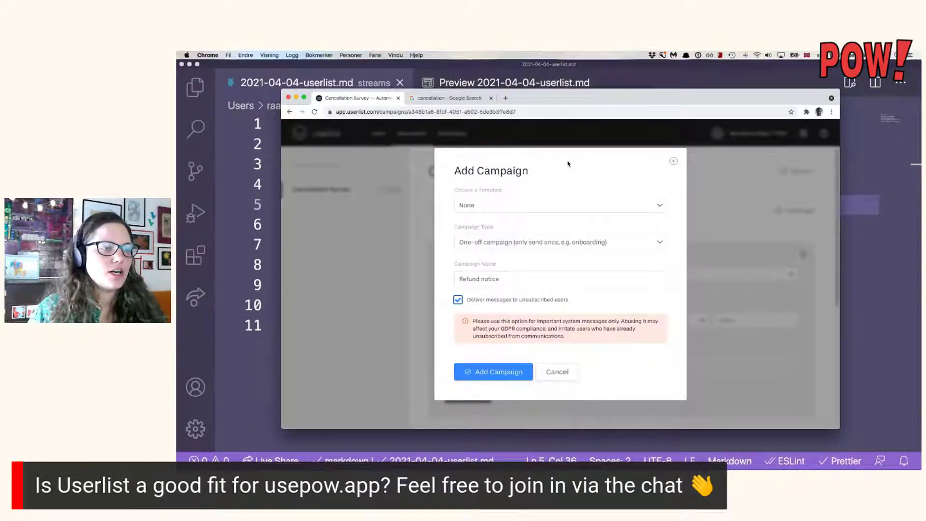
click(508, 374)
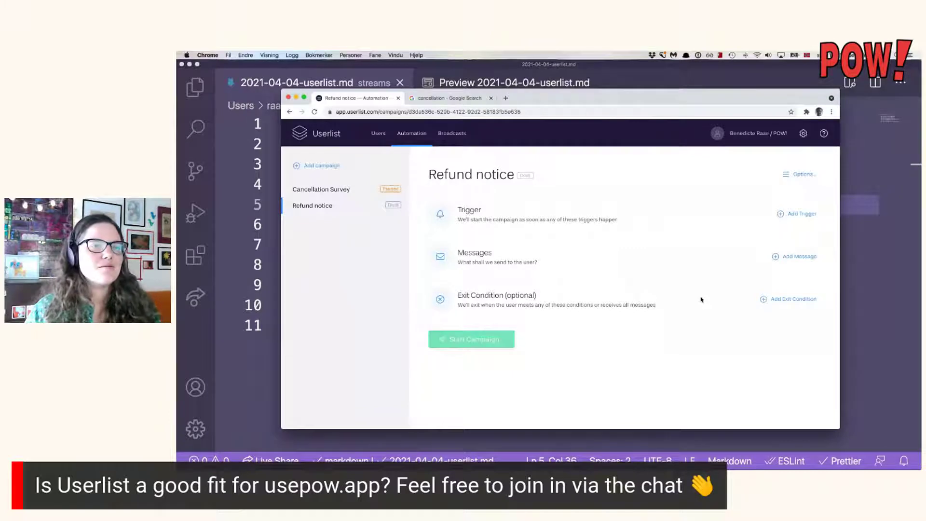
Try a 'User matches a condition' trigger on Refund notice, then switch to the All Users list.
click(796, 214)
click(609, 279)
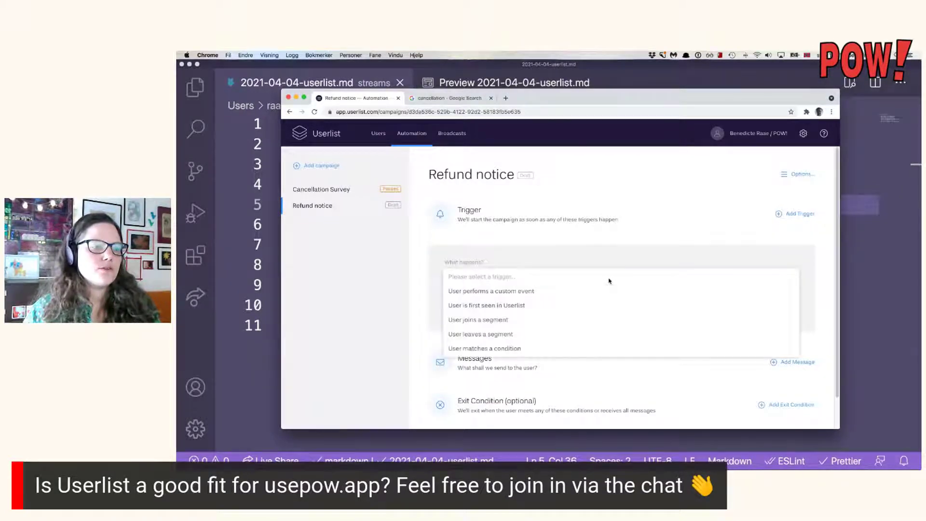
click(587, 306)
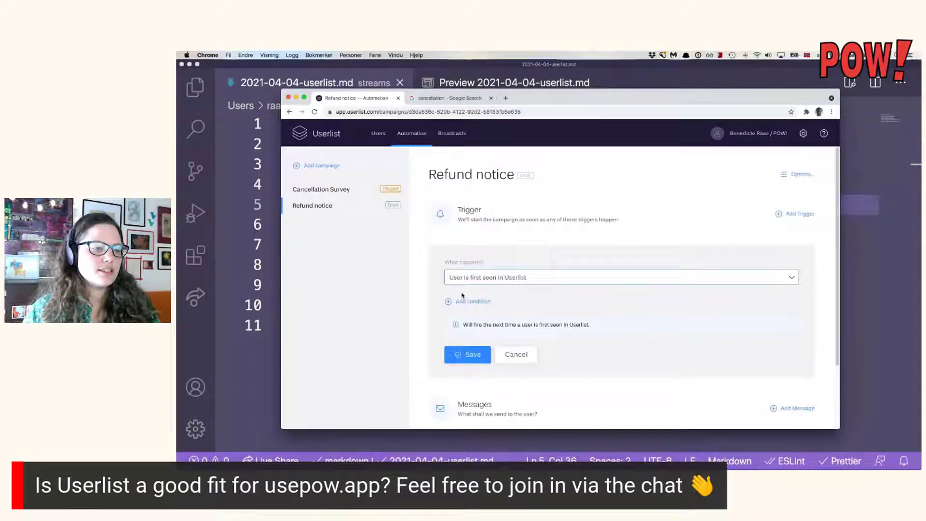
click(486, 302)
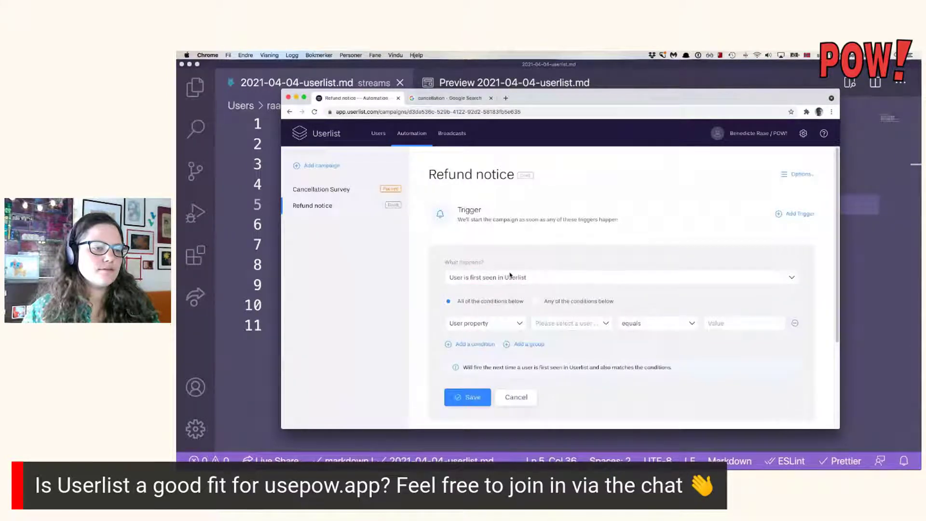
click(511, 277)
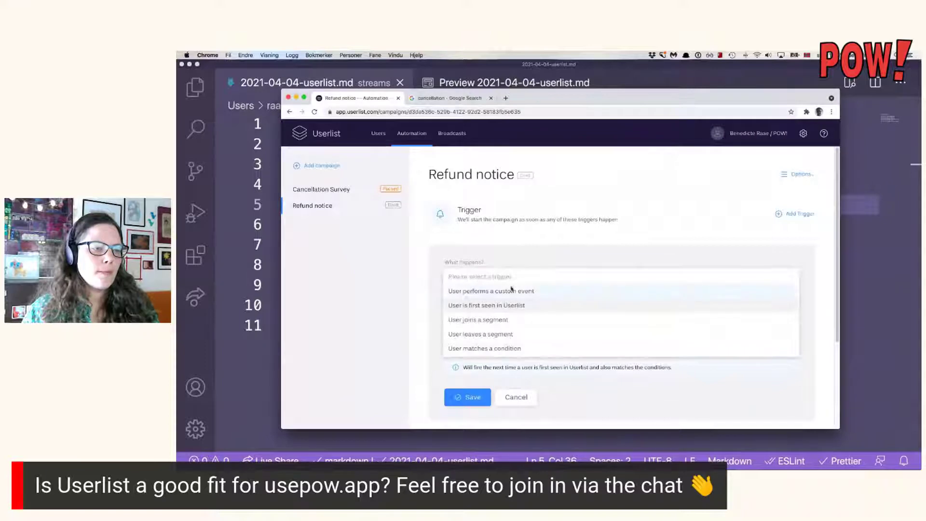
click(513, 349)
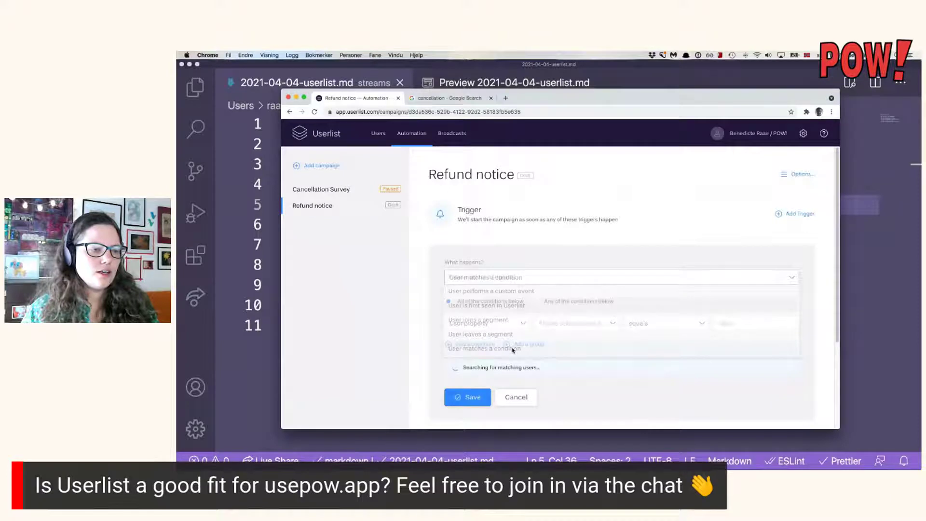
click(584, 324)
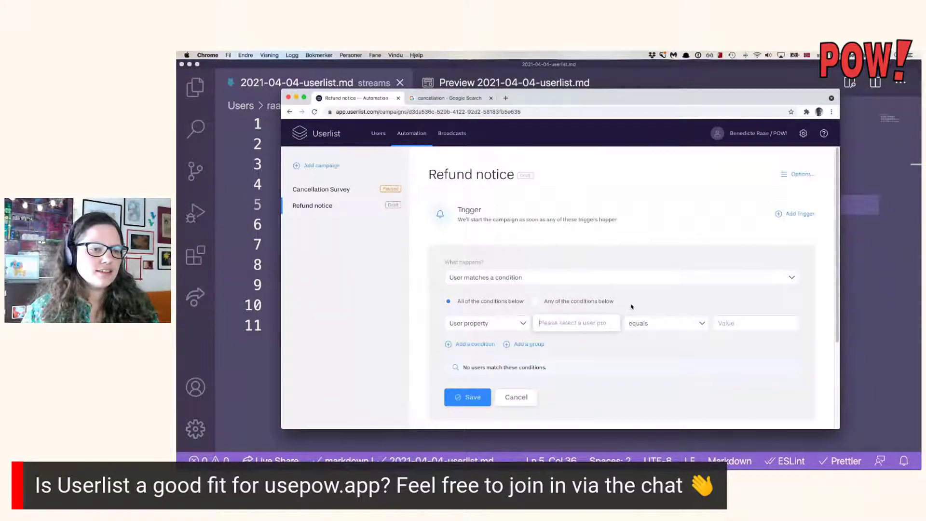
click(378, 134)
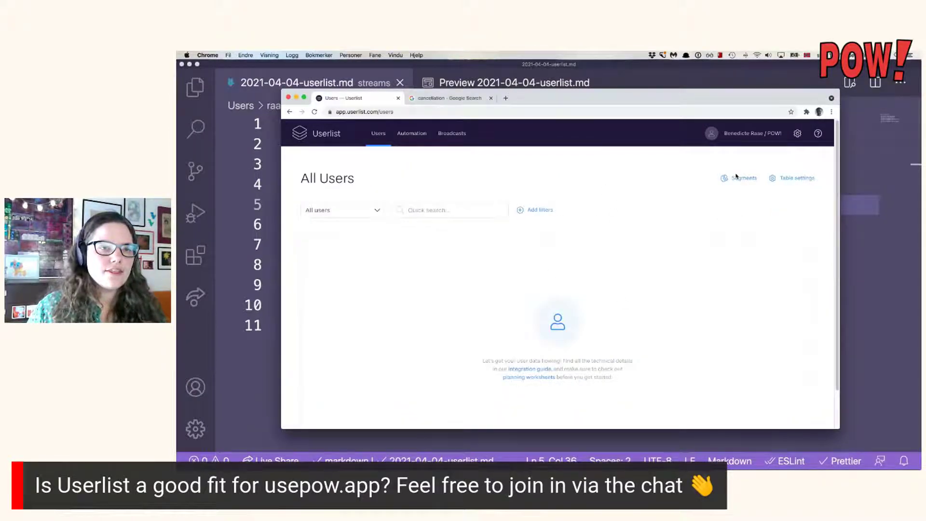
Open and dismiss the users table settings, then follow the empty page's integration guide link.
click(792, 180)
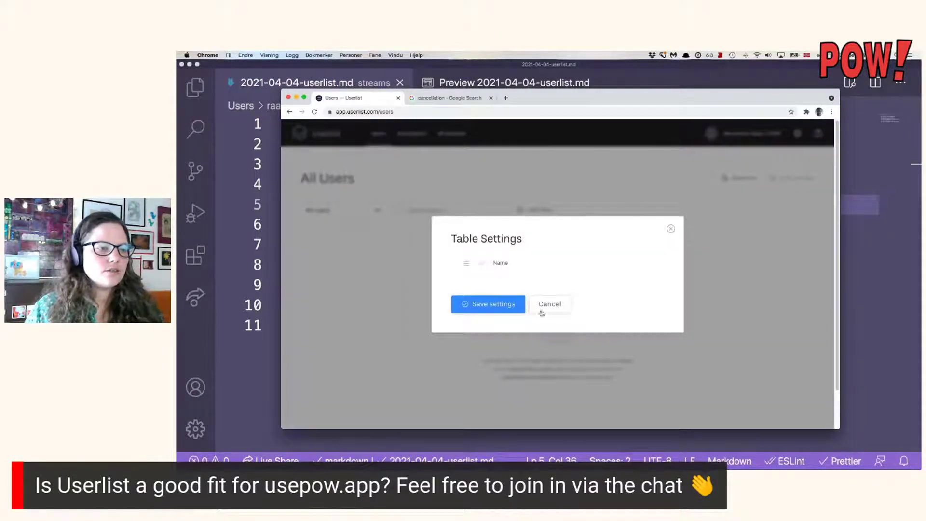
click(555, 305)
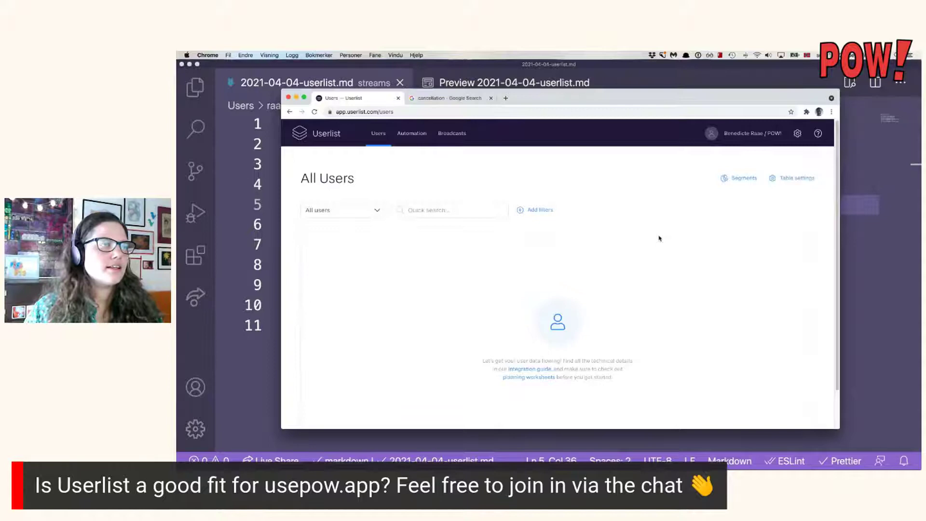
click(529, 368)
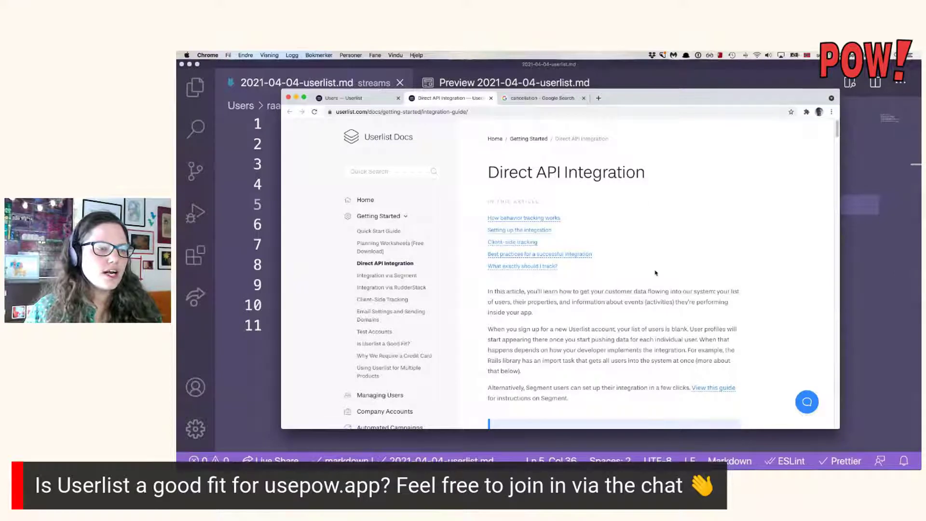
Read down the behavior-tracking guide with the page zoomed to 125% and Chrome maximized.
scroll(656, 270, down, 2)
scroll(657, 271, down, 5)
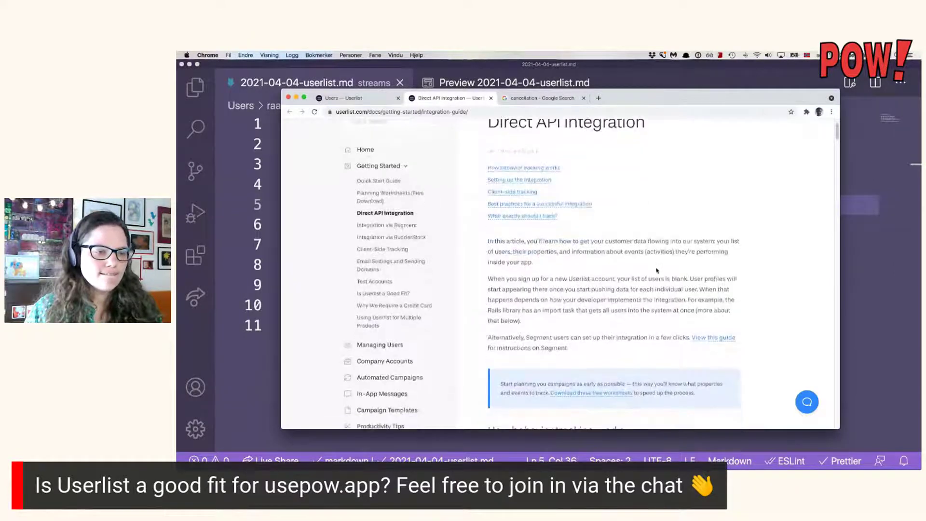
scroll(657, 270, down, 6)
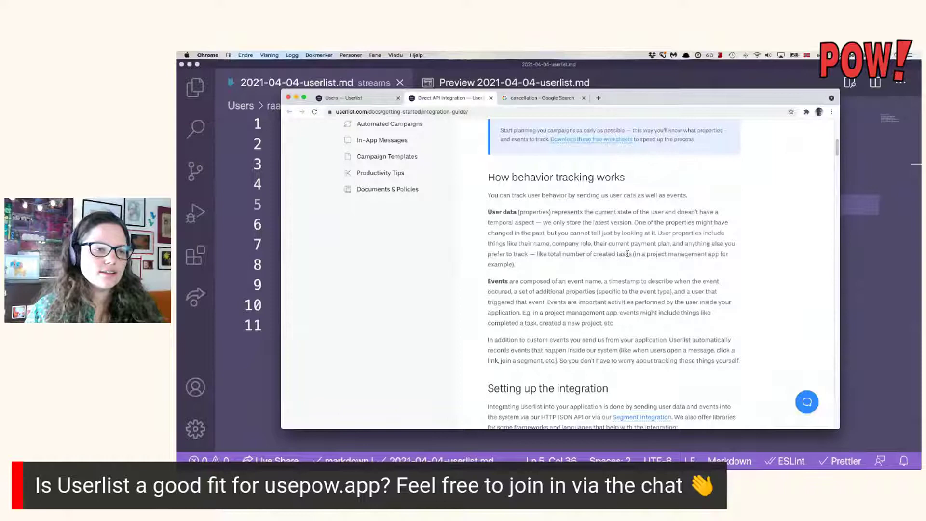
scroll(626, 253, down, 1)
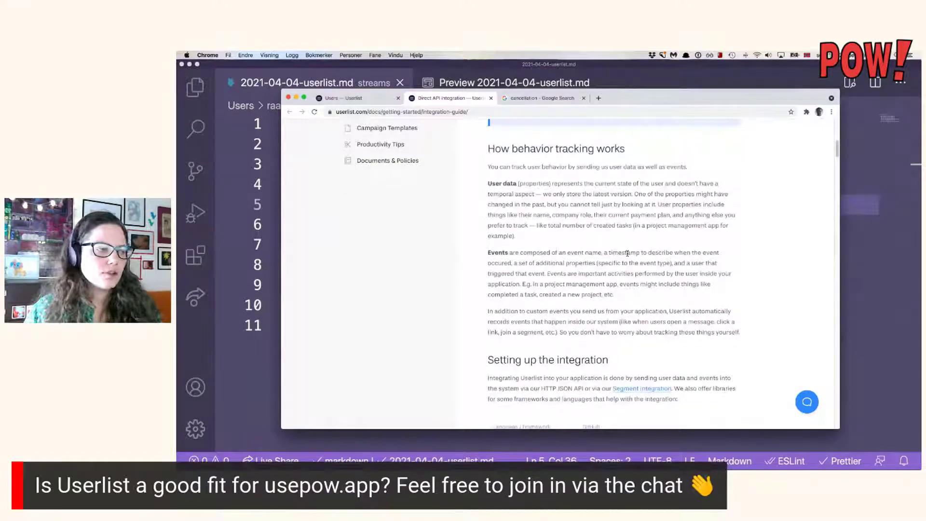
key(super+plus)
key(super+plus)
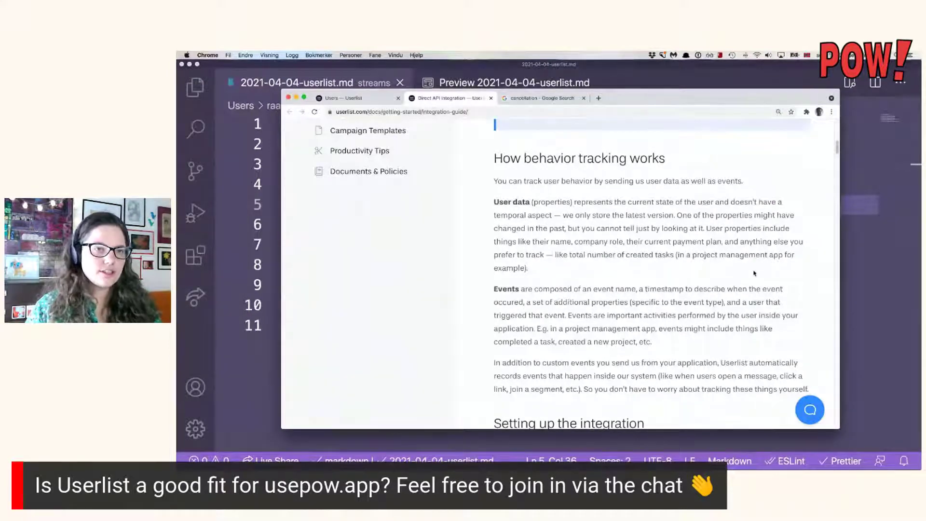
key(ctrl+alt+Return)
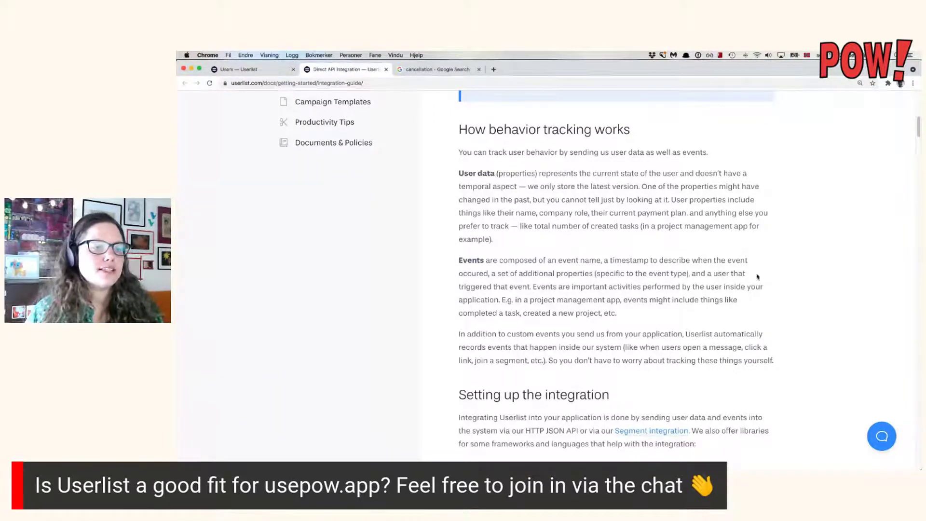
Open the JavaScript library's GitHub repository from the integration table in a new tab.
scroll(756, 273, down, 1)
scroll(756, 273, down, 2)
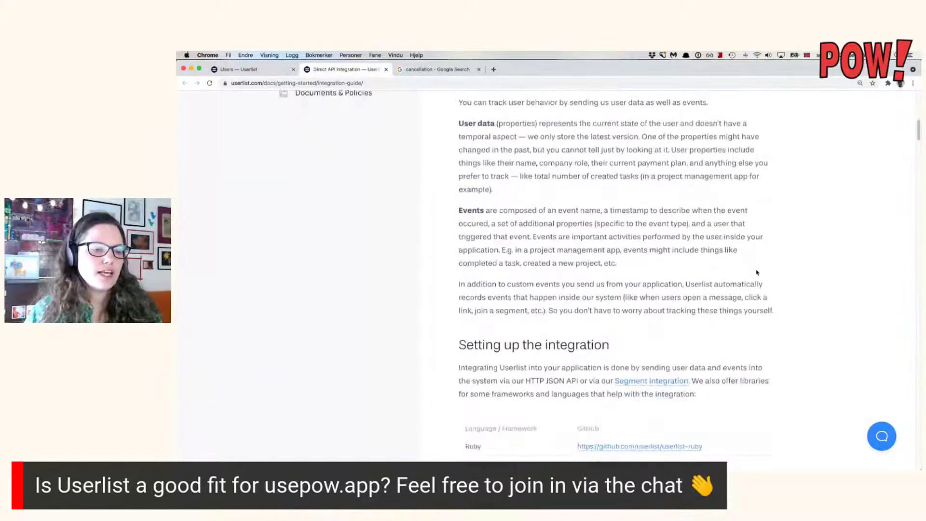
scroll(755, 272, down, 1)
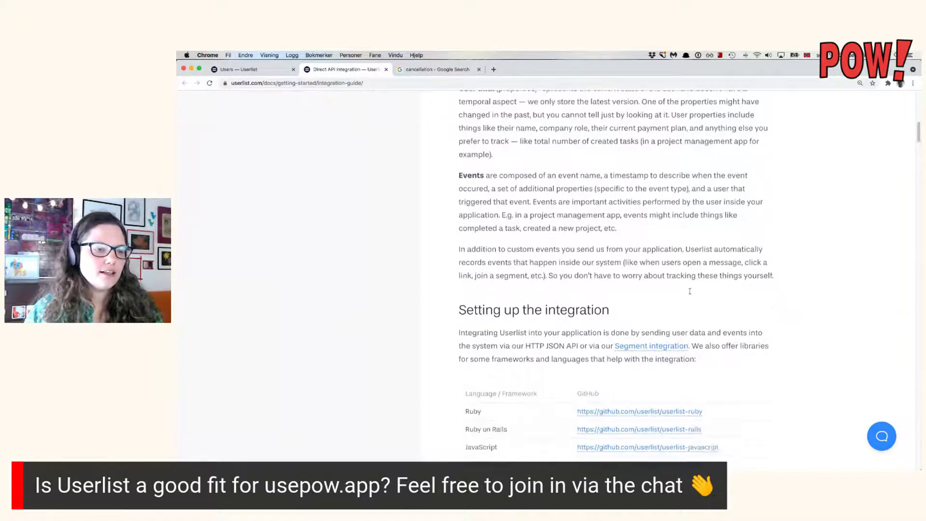
scroll(577, 322, down, 3)
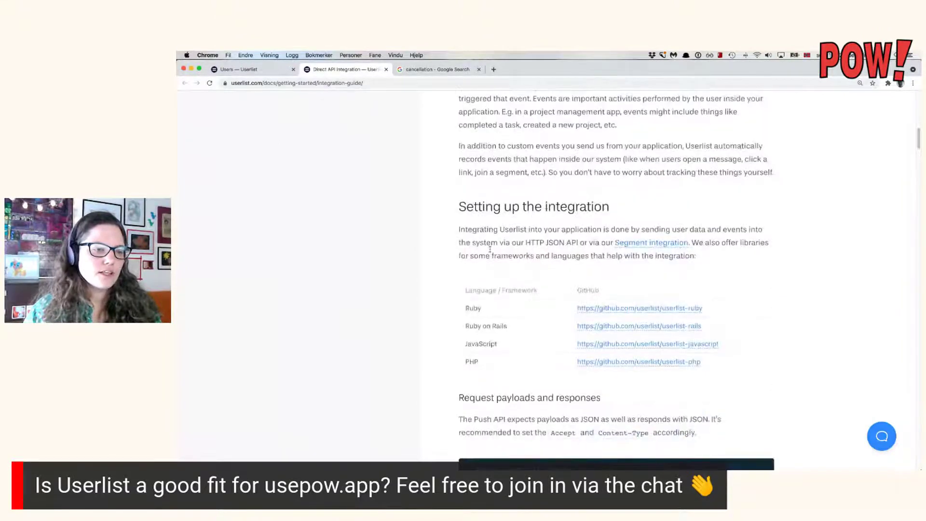
triple_click(677, 347)
right_click(678, 348)
click(688, 334)
click(453, 72)
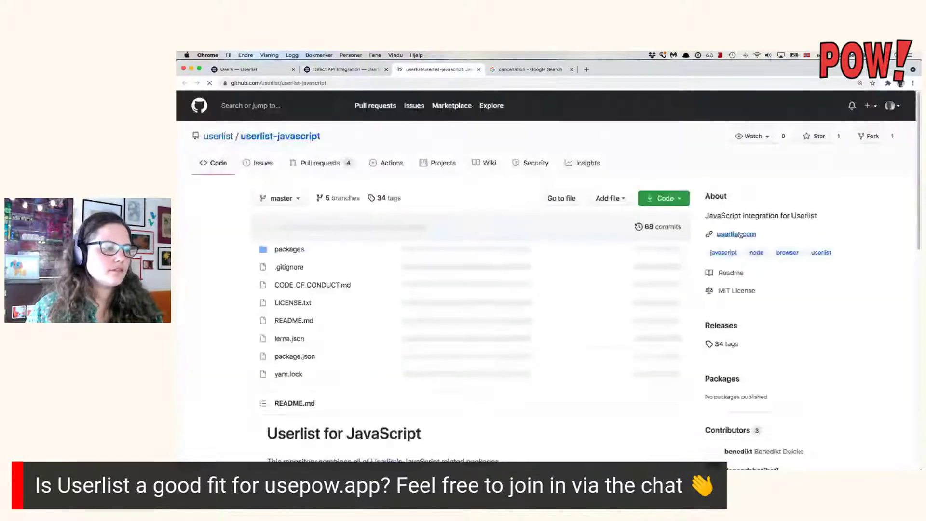
scroll(654, 243, down, 6)
scroll(654, 243, down, 5)
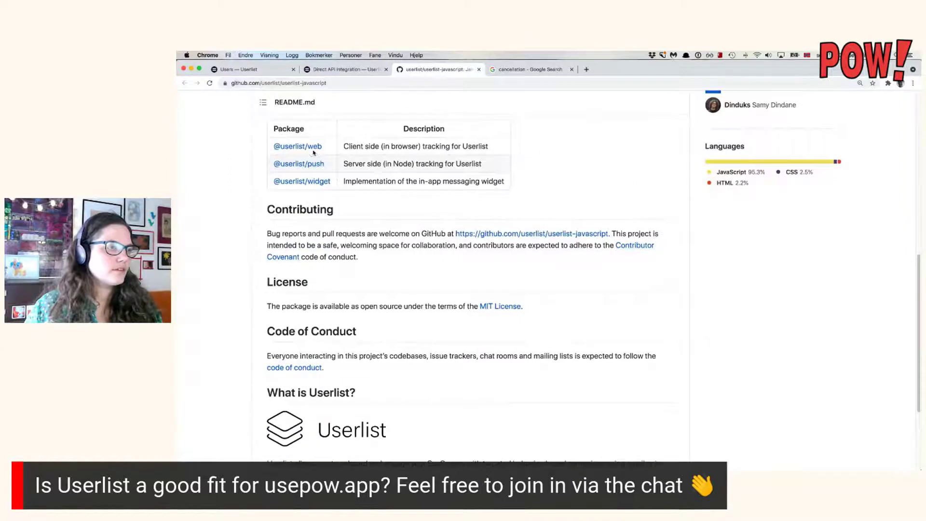
click(311, 165)
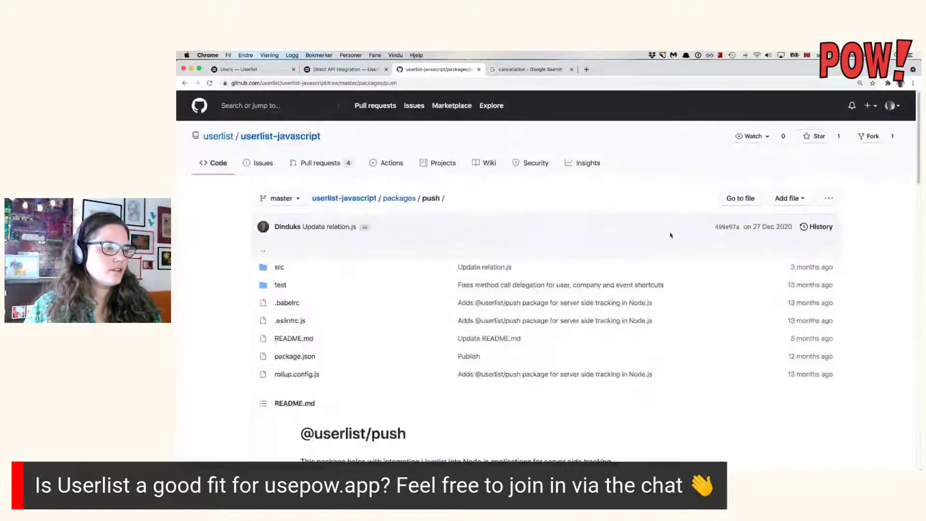
scroll(675, 219, down, 10)
scroll(675, 221, down, 8)
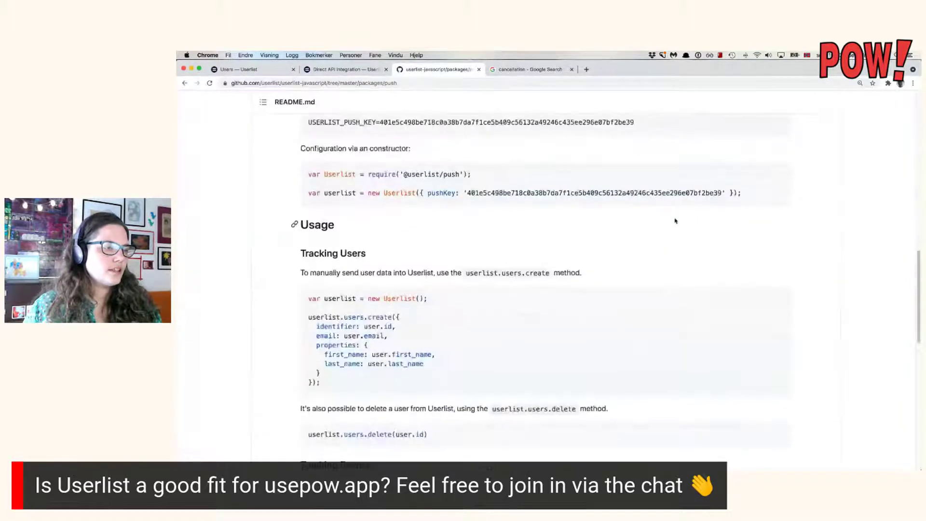
scroll(554, 238, up, 2)
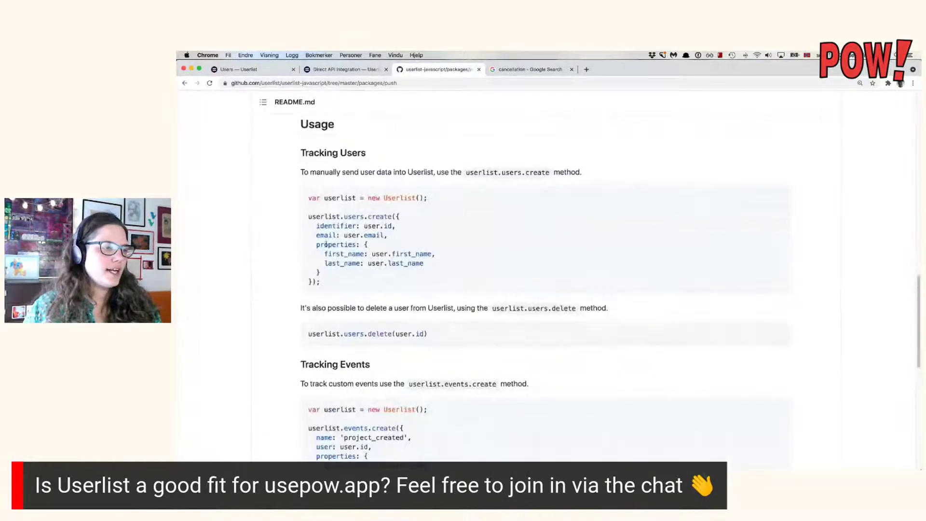
drag(317, 245, 365, 274)
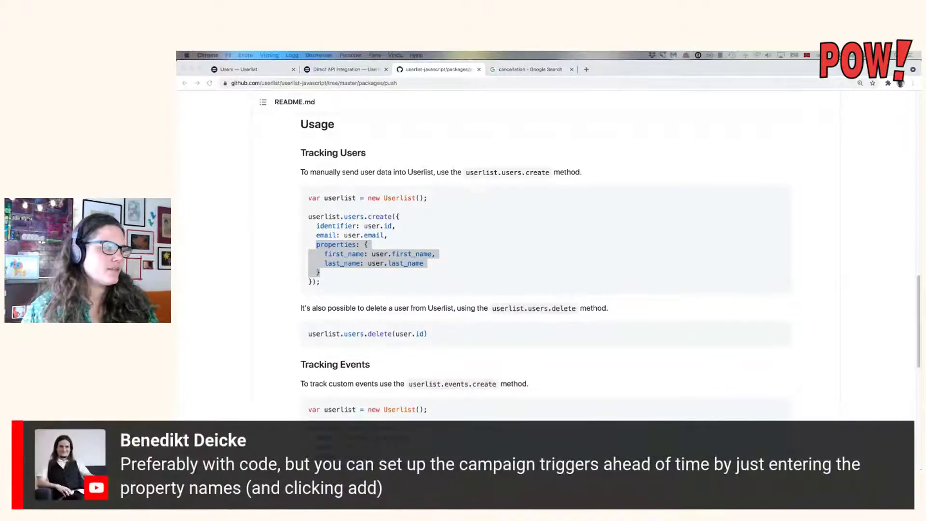
click(262, 70)
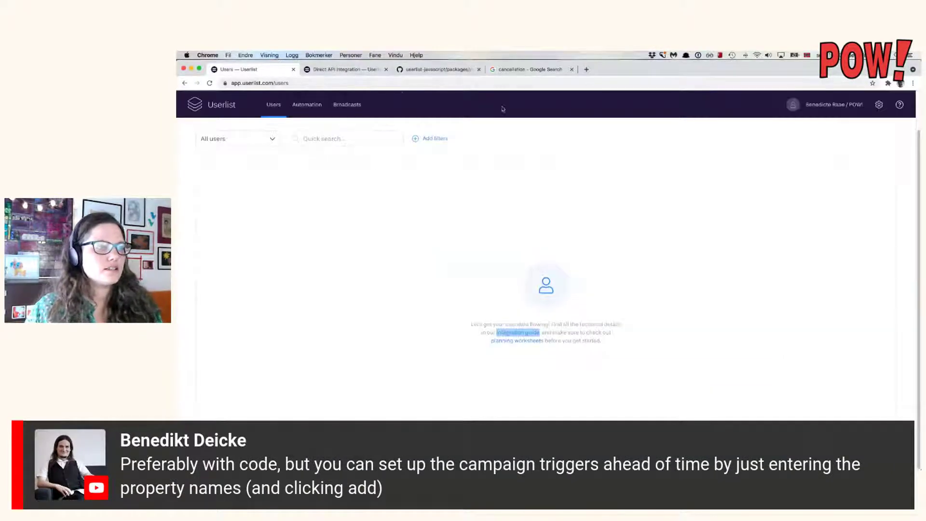
Give the Refund notice campaign a user-condition trigger on the payment_date property.
click(306, 104)
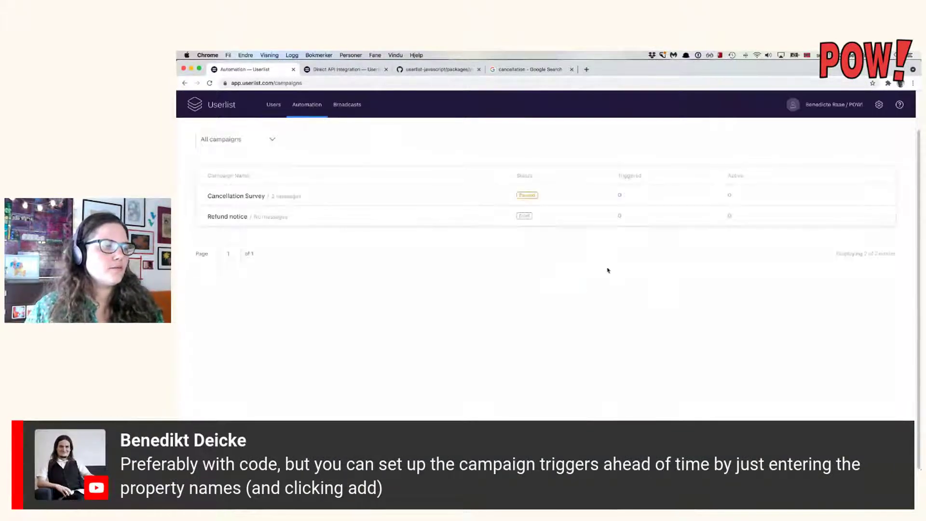
click(394, 216)
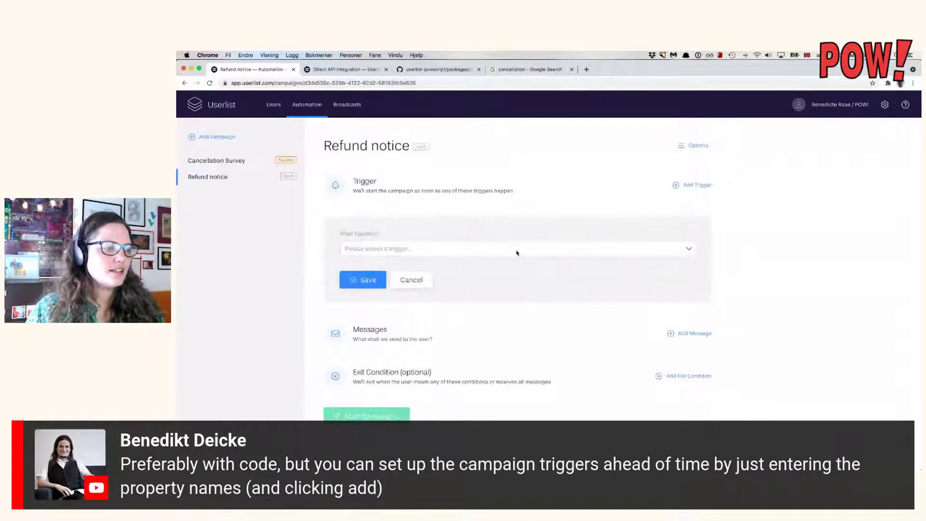
click(516, 249)
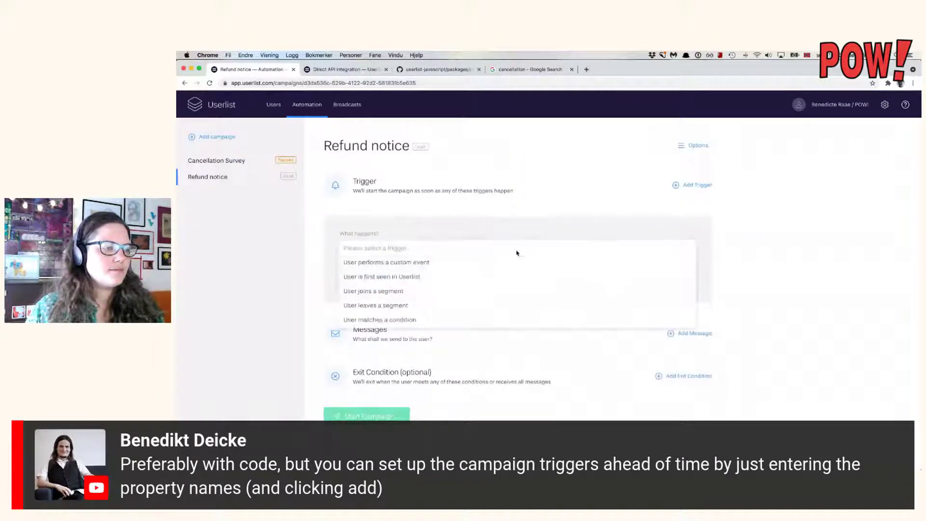
click(485, 322)
click(490, 294)
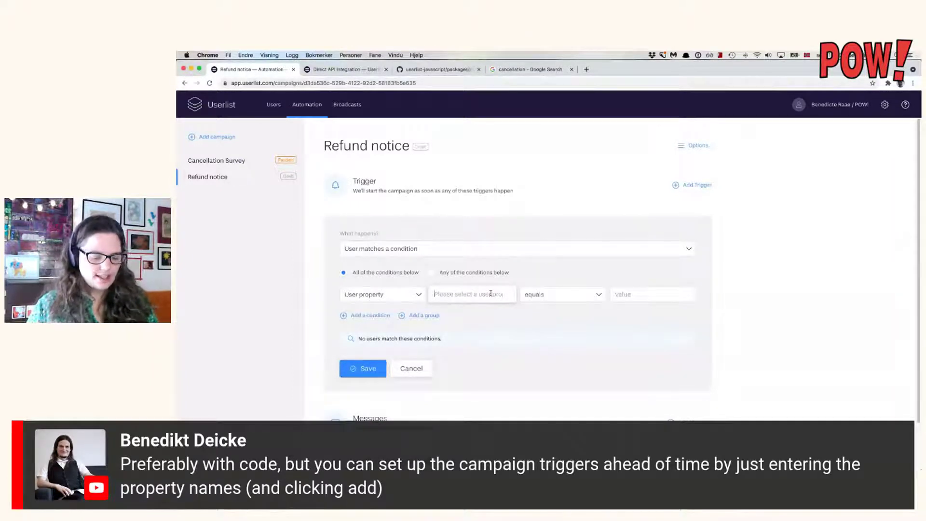
text(can)
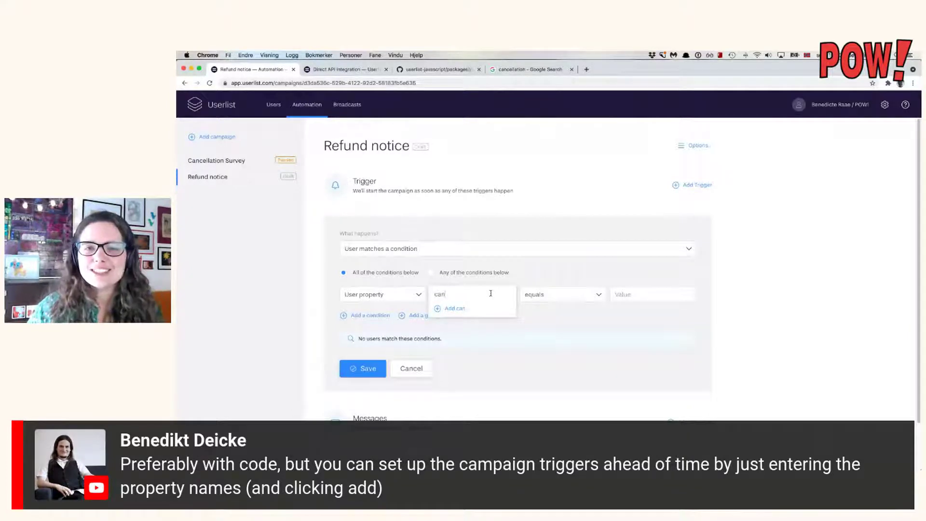
text(cell)
key(BackSpace)
key(BackSpace)
key(BackSpace)
key(BackSpace)
key(BackSpace)
key(BackSpace)
key(BackSpace)
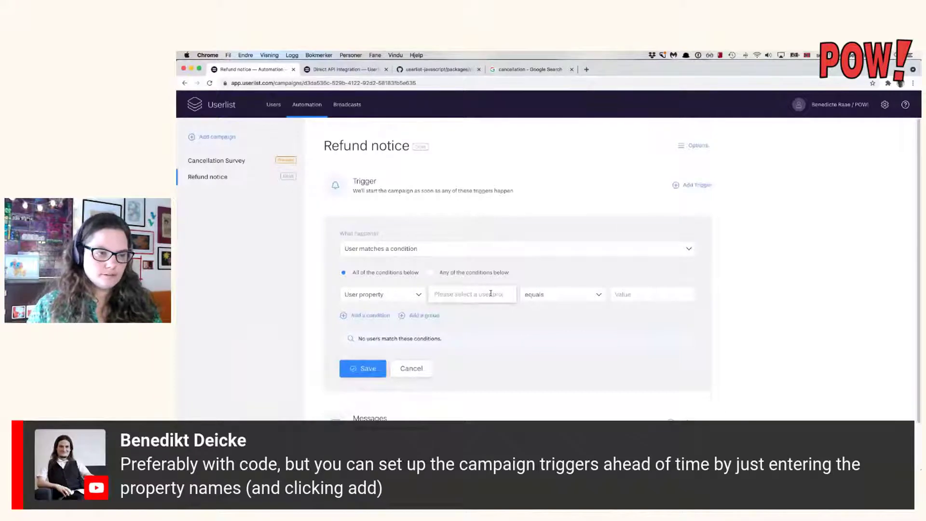
text(payment_date)
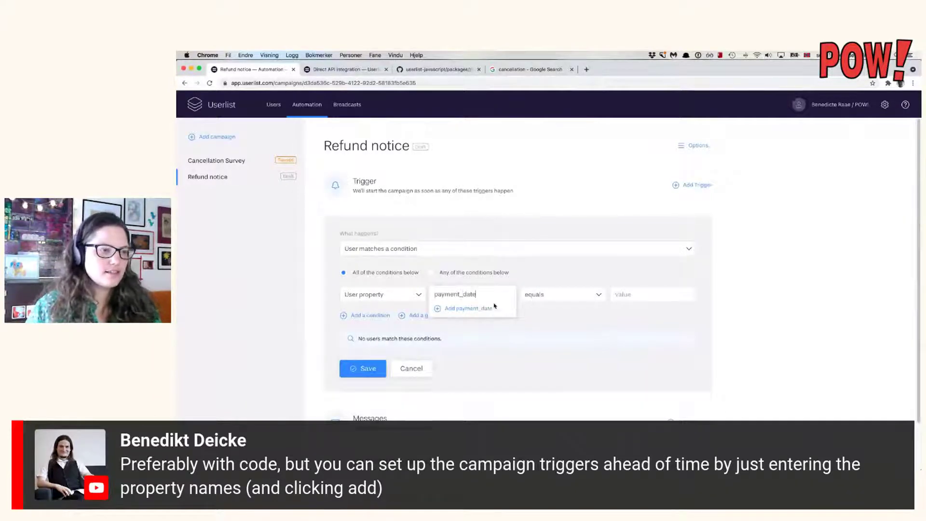
click(482, 310)
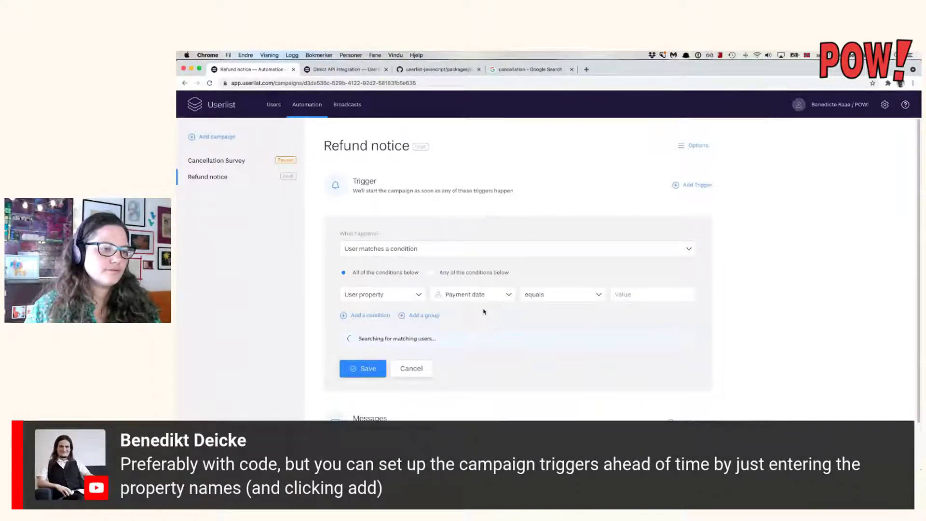
Set the Payment date condition to equals and begin its value, then return to the integration docs.
click(565, 295)
scroll(572, 338, down, 2)
scroll(573, 339, up, 2)
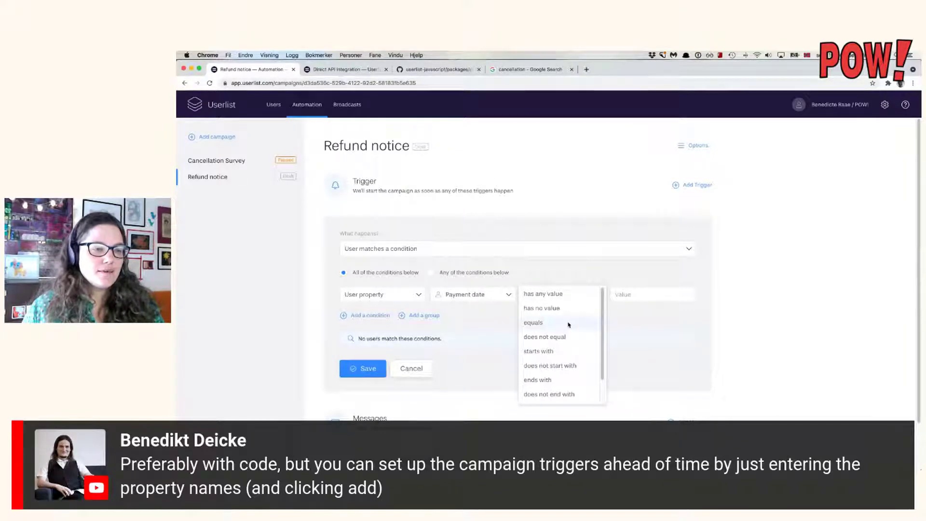
click(568, 323)
click(627, 296)
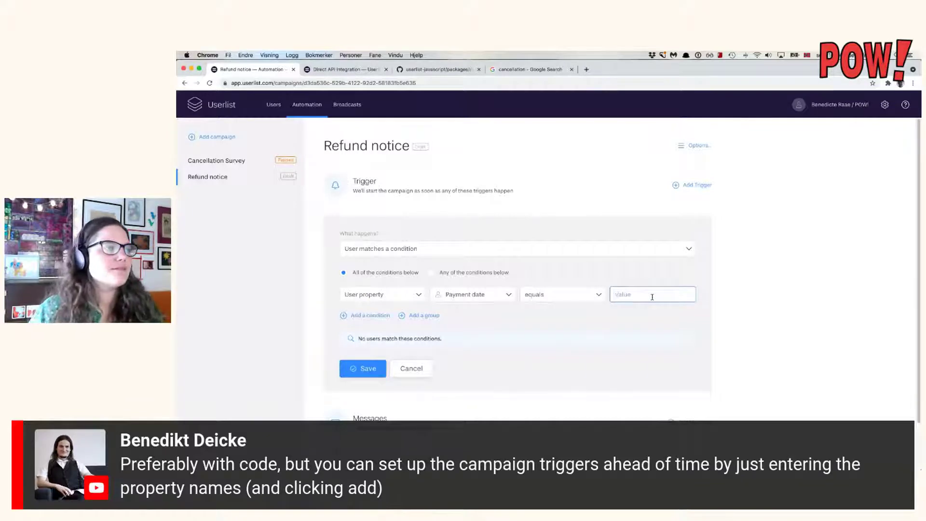
click(379, 72)
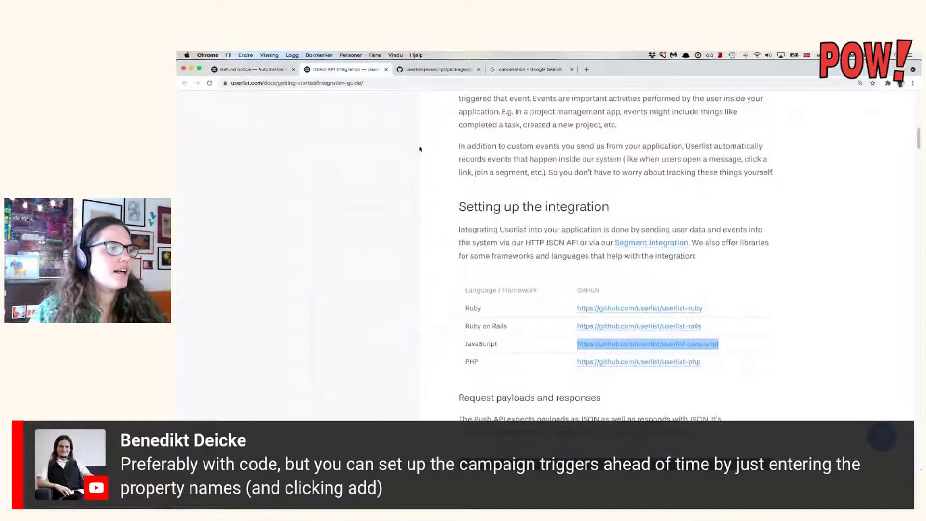
Expand the Campaign Templates and Automated Campaigns sections in the docs sidebar.
scroll(420, 149, up, 1)
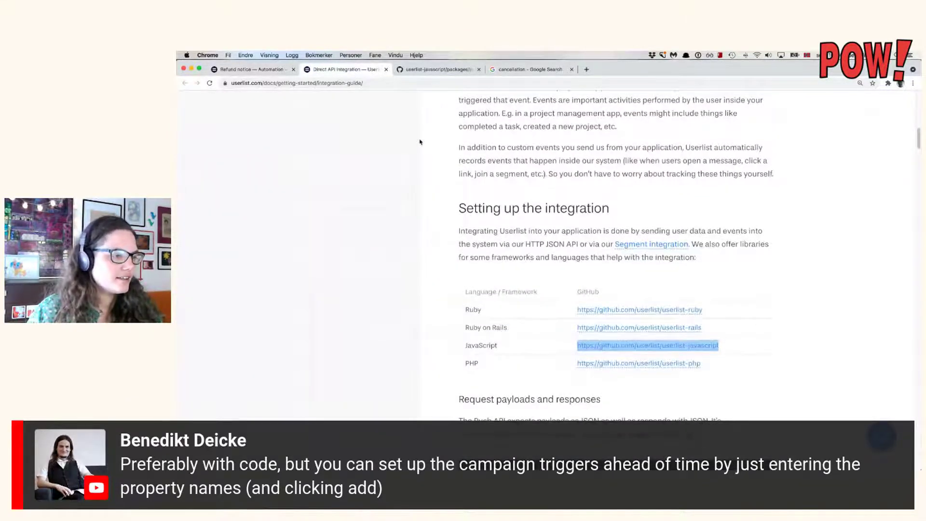
scroll(419, 142, up, 10)
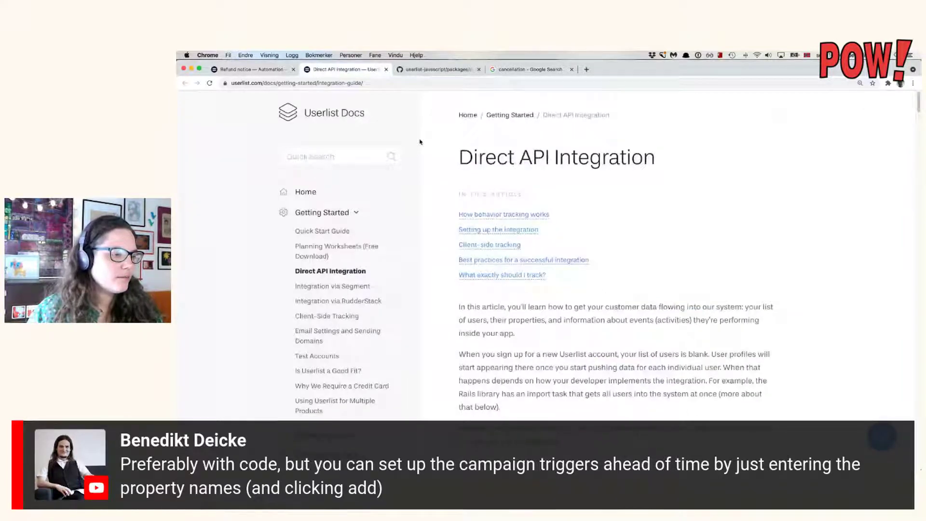
scroll(419, 142, down, 5)
click(356, 303)
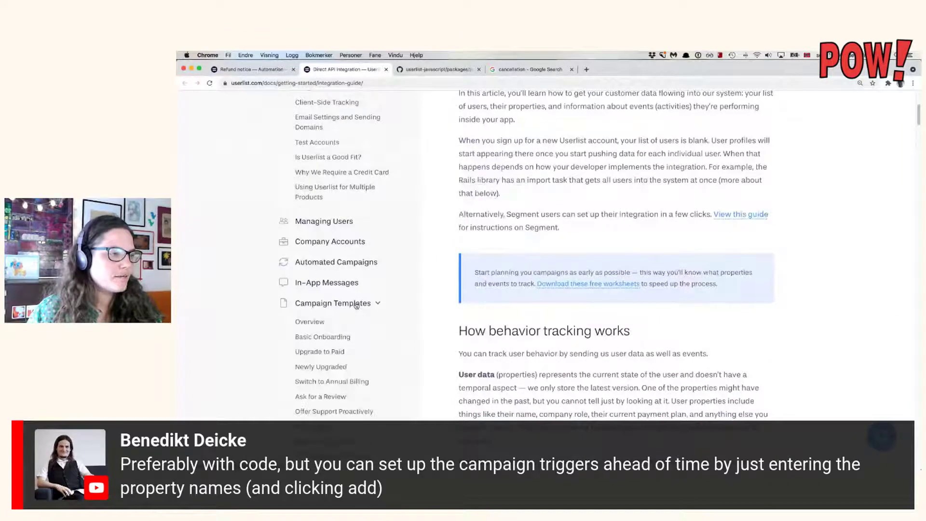
click(359, 263)
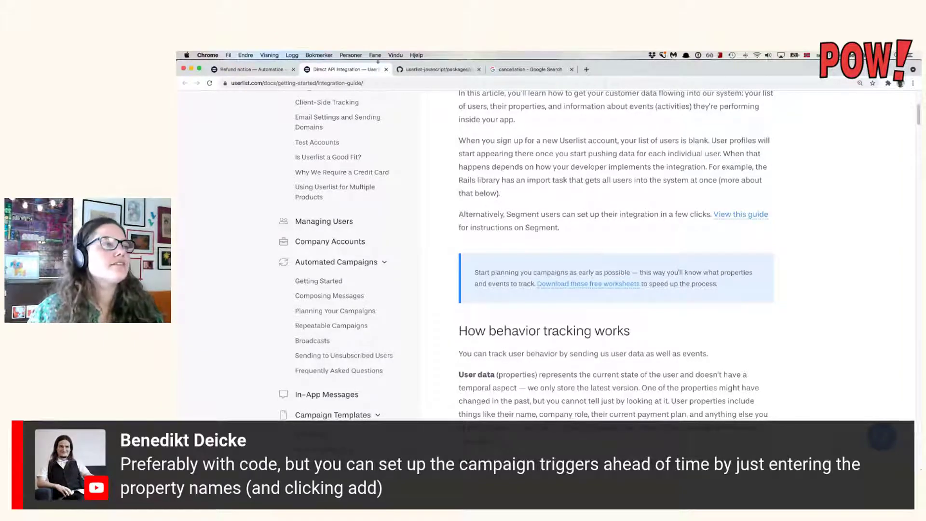
Back on the Refund notice trigger, retype the property name as payment_on.
click(262, 67)
click(491, 293)
text(payment_date)
drag(484, 291, 435, 291)
text(pay)
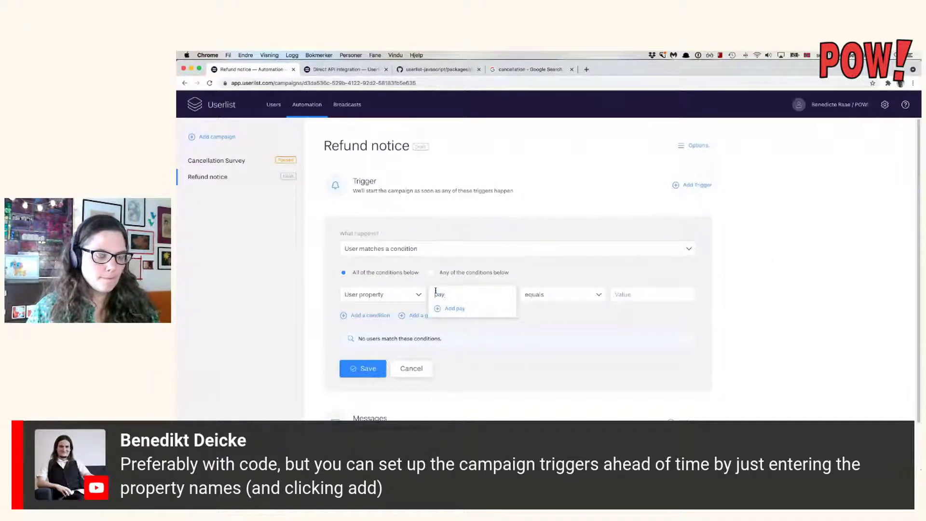
text(ment_on)
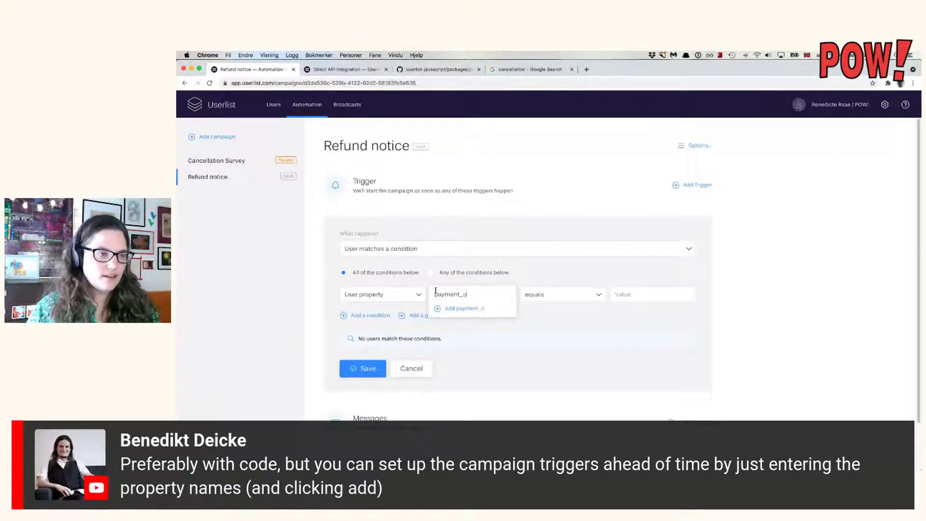
Add the payment_on property and make the condition 'is after', counted in days.
click(448, 308)
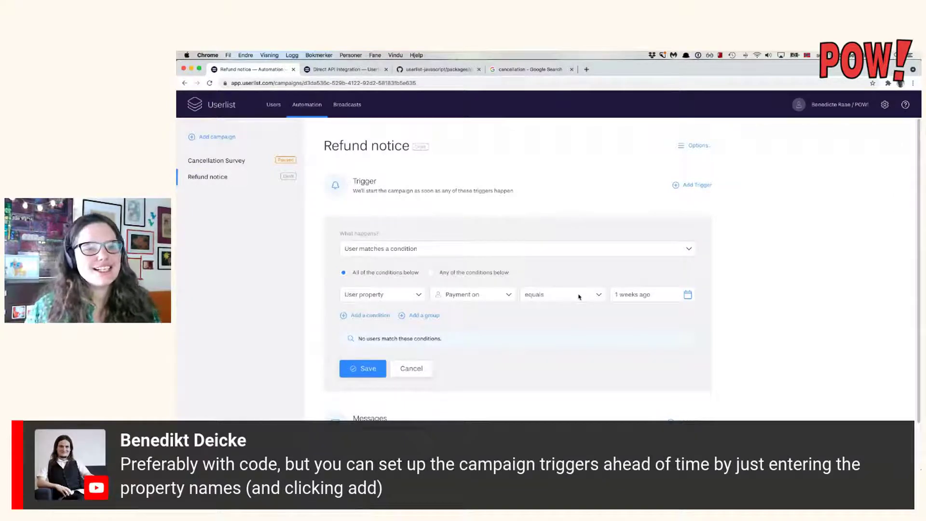
click(590, 293)
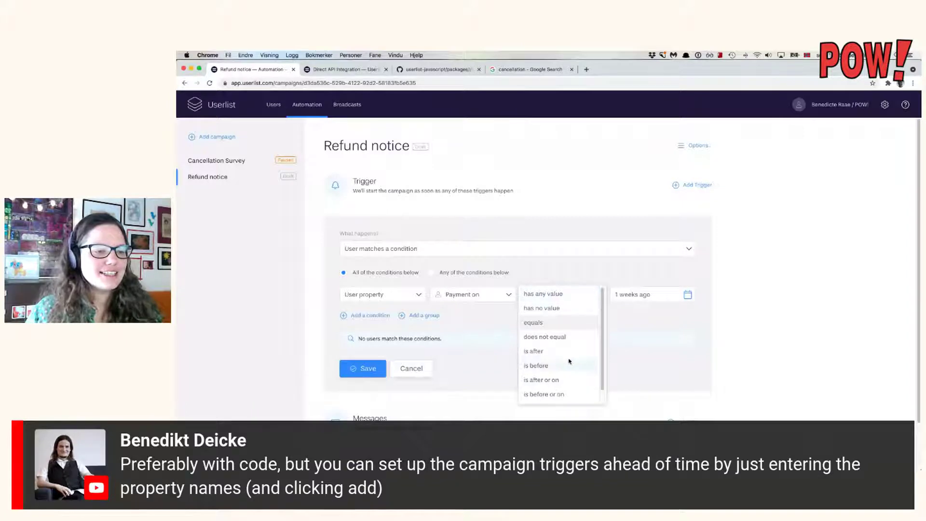
click(568, 352)
click(685, 294)
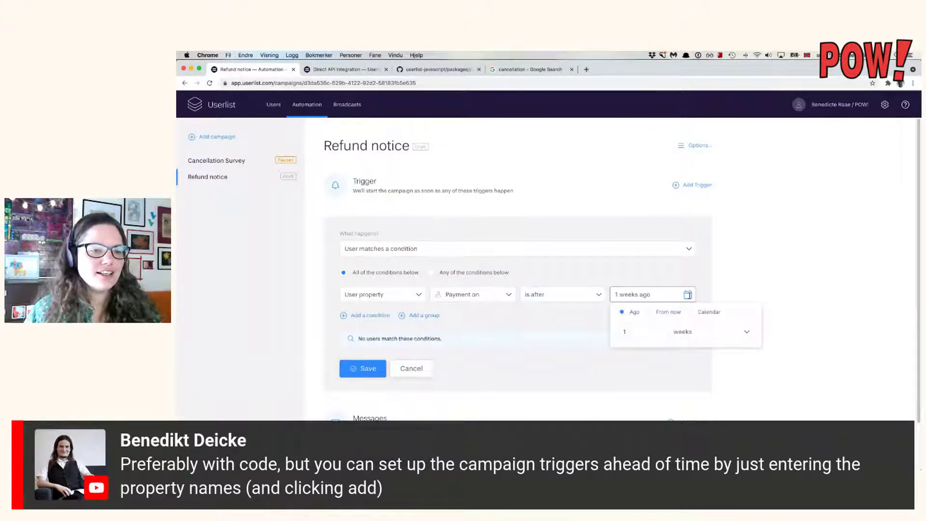
click(705, 333)
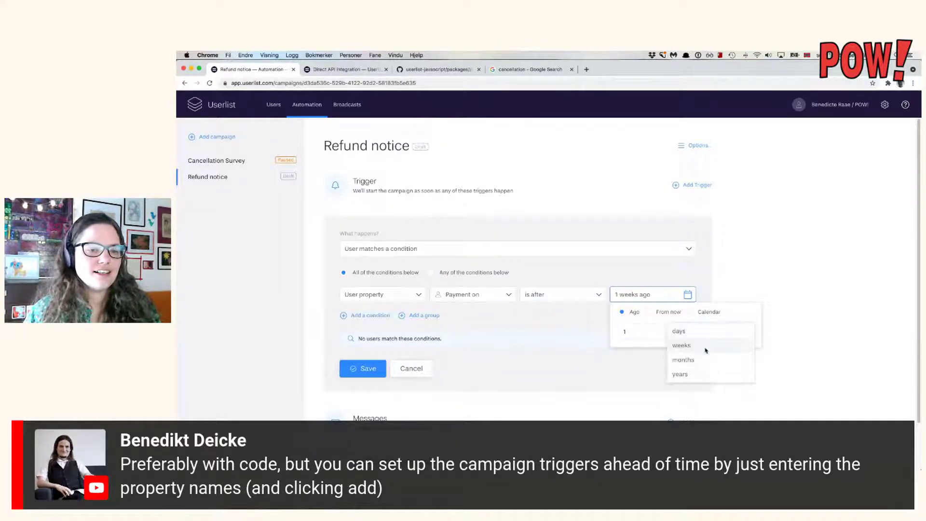
click(711, 331)
Make the condition Payment on equals 50 days from now, save, and start a new message.
click(640, 332)
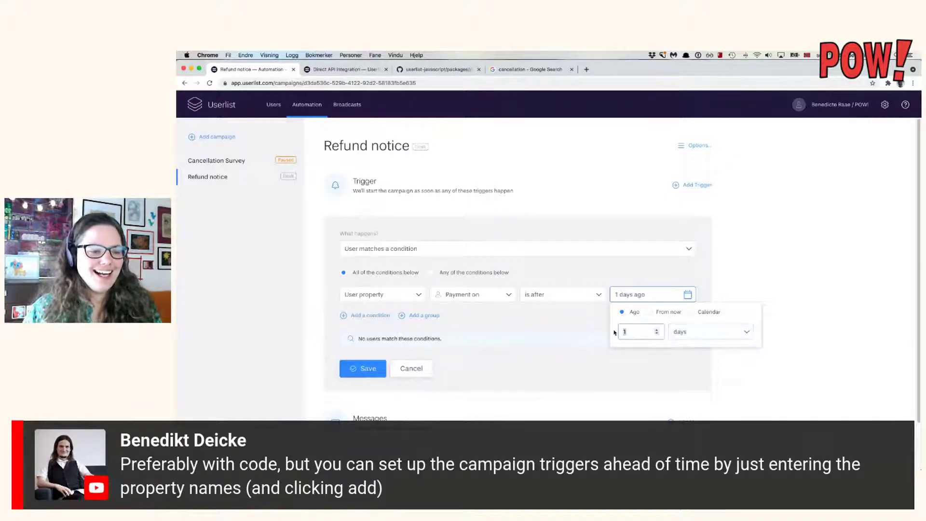
text(50)
click(670, 313)
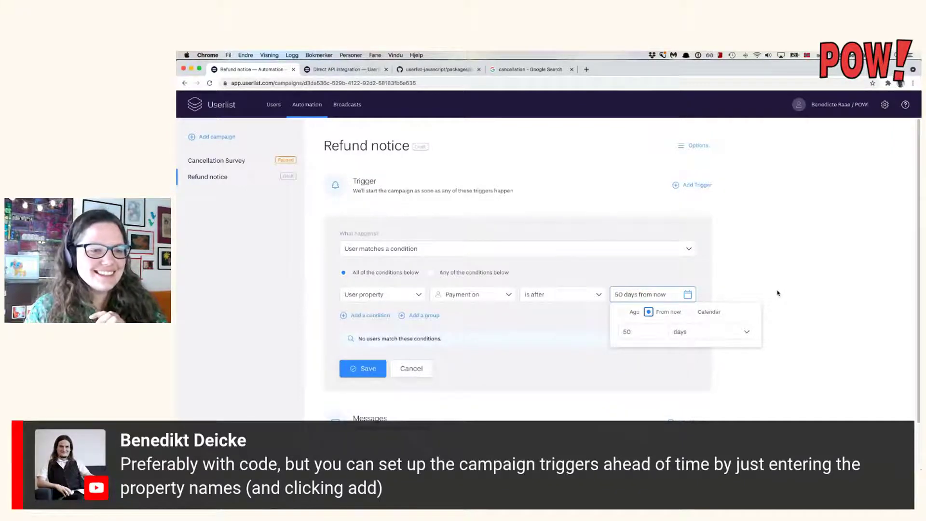
click(767, 277)
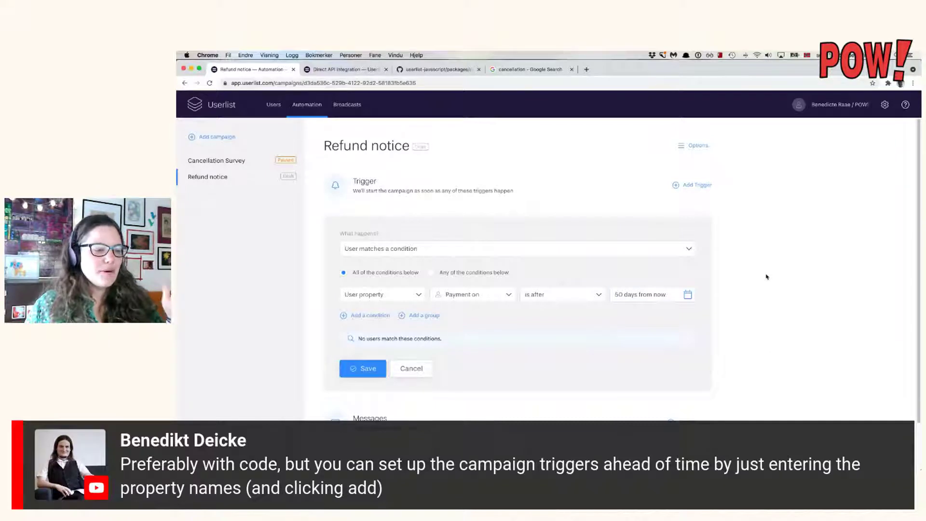
click(559, 295)
click(562, 321)
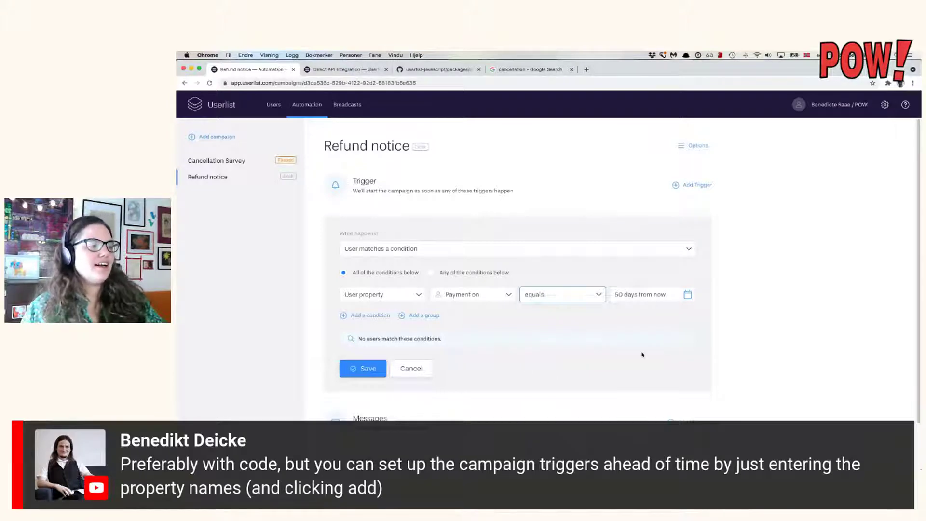
click(371, 368)
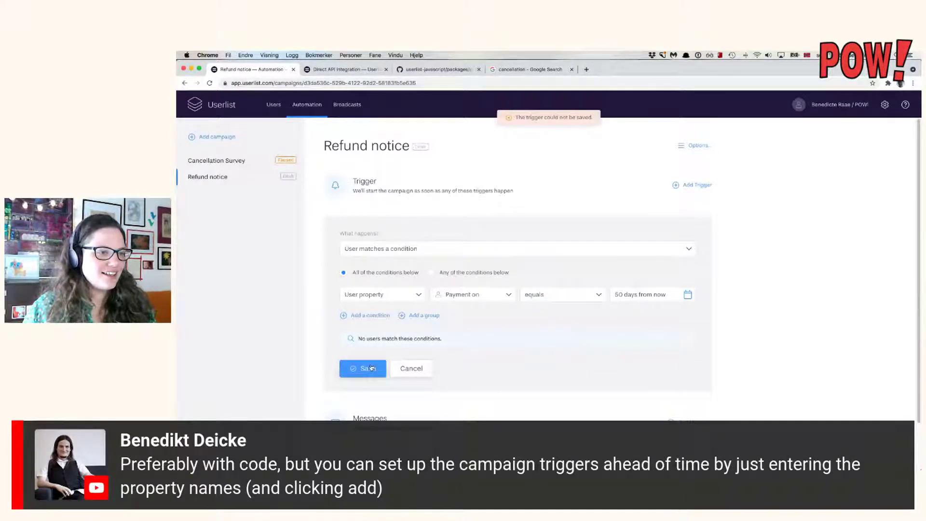
click(692, 422)
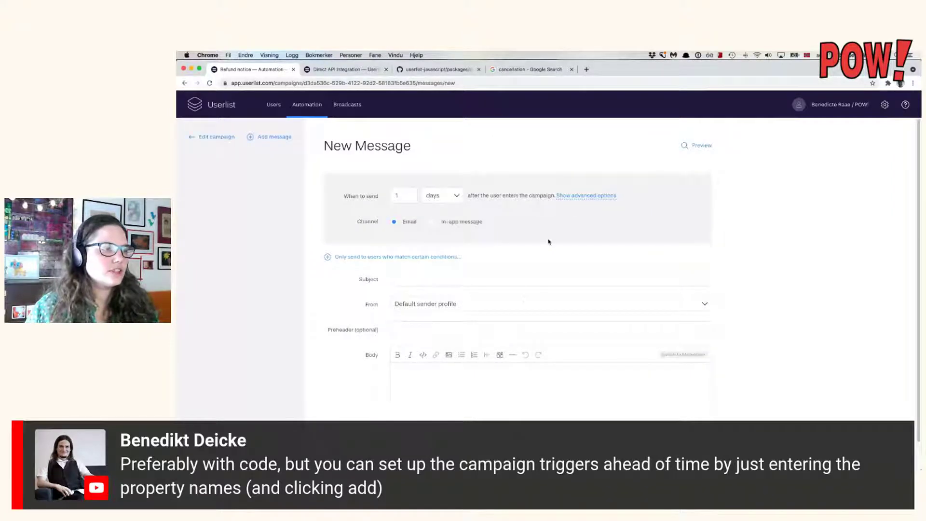
Set the email subject to 'Are you happy with POW!'.
click(525, 277)
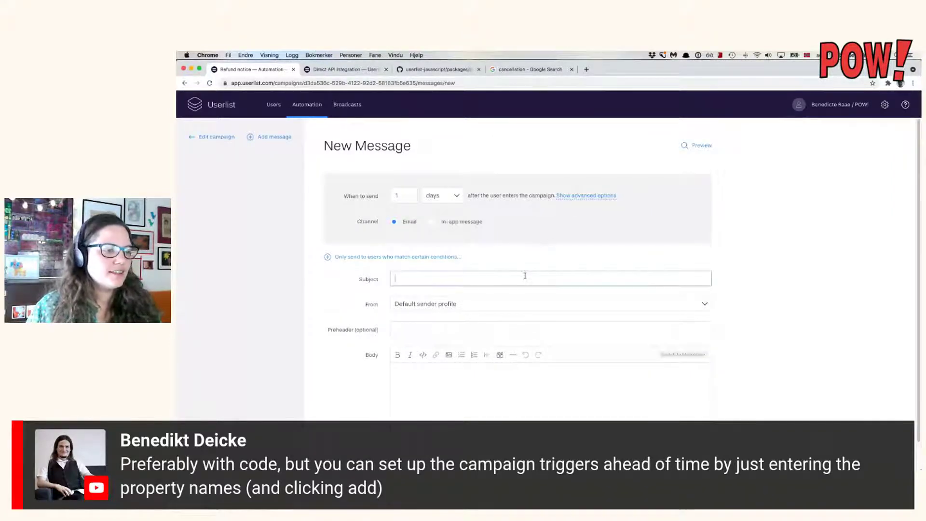
text(You have a)
text(n acco)
key(ctrl+a)
key(BackSpace)
text(Are you happy with POW!)
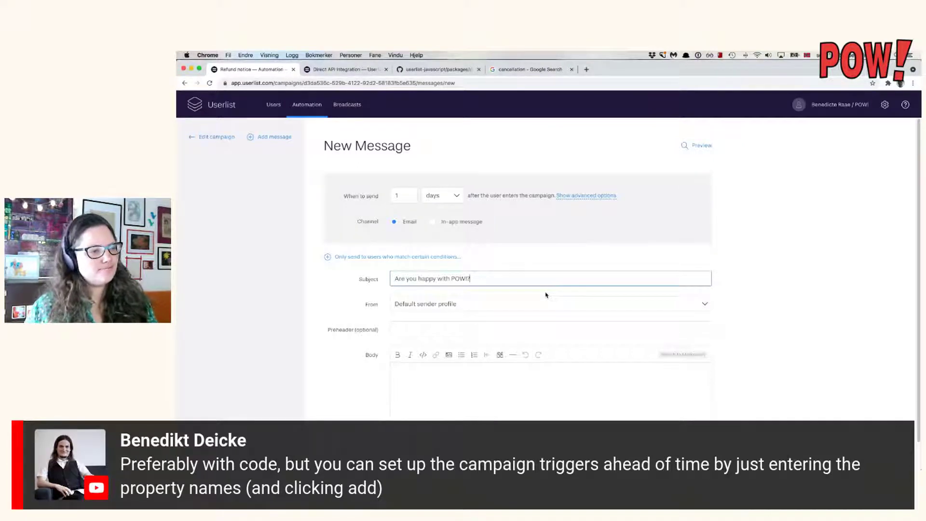
key(BackSpace)
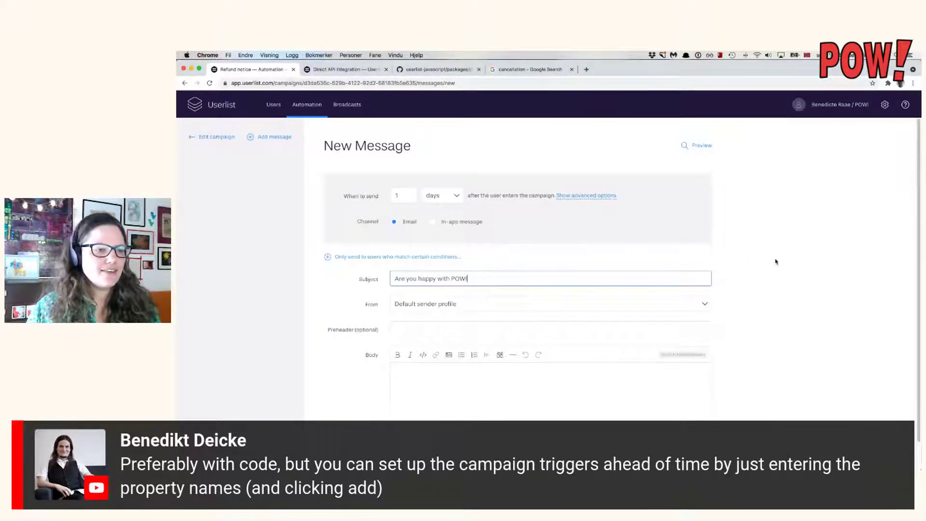
Add a preheader saying the user is still eligible for a refund, leaving the body empty.
scroll(776, 261, down, 1)
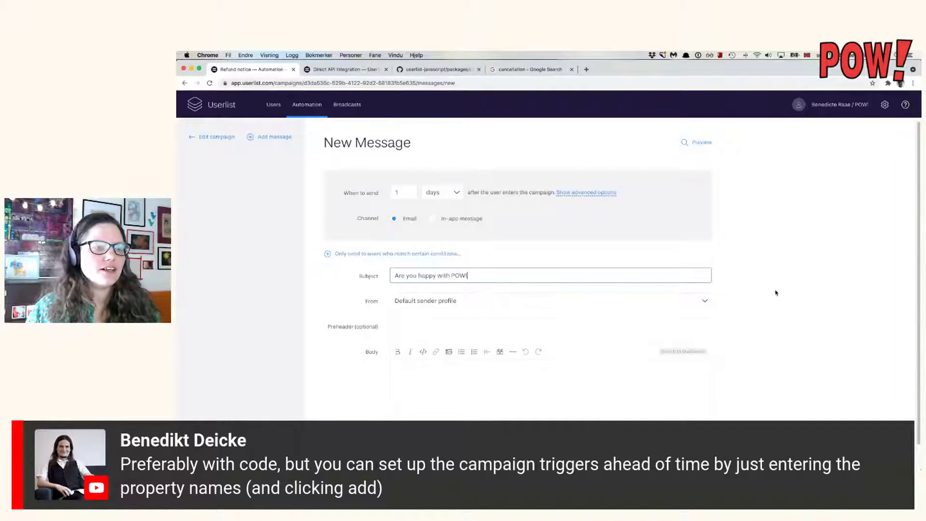
scroll(776, 292, down, 1)
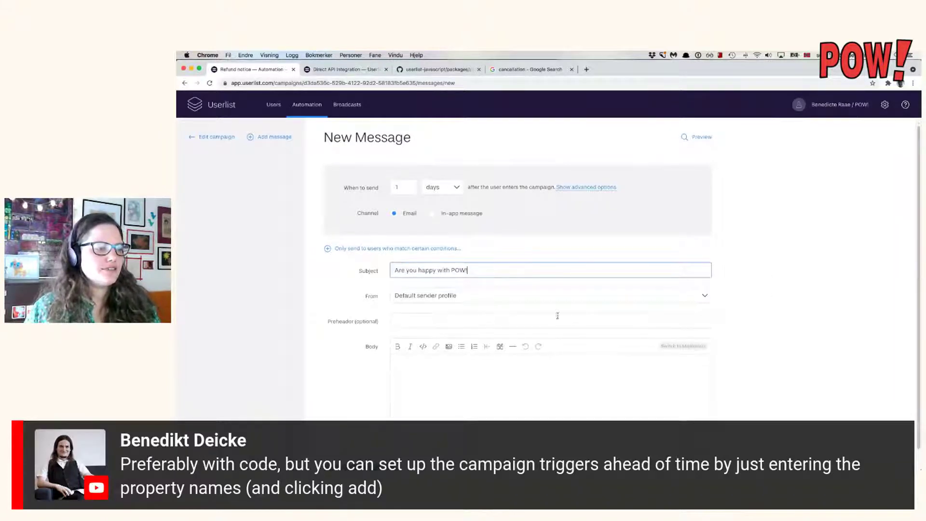
click(516, 319)
text(You a)
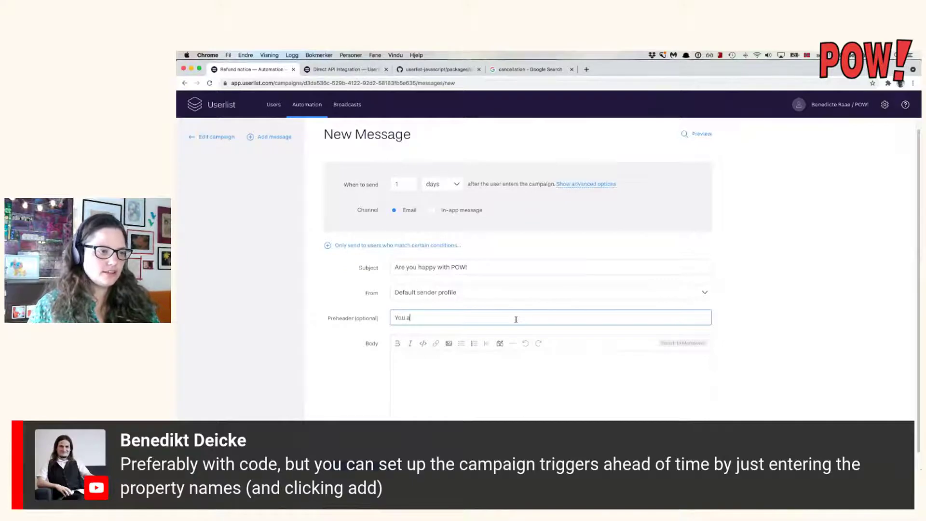
text(re still ele)
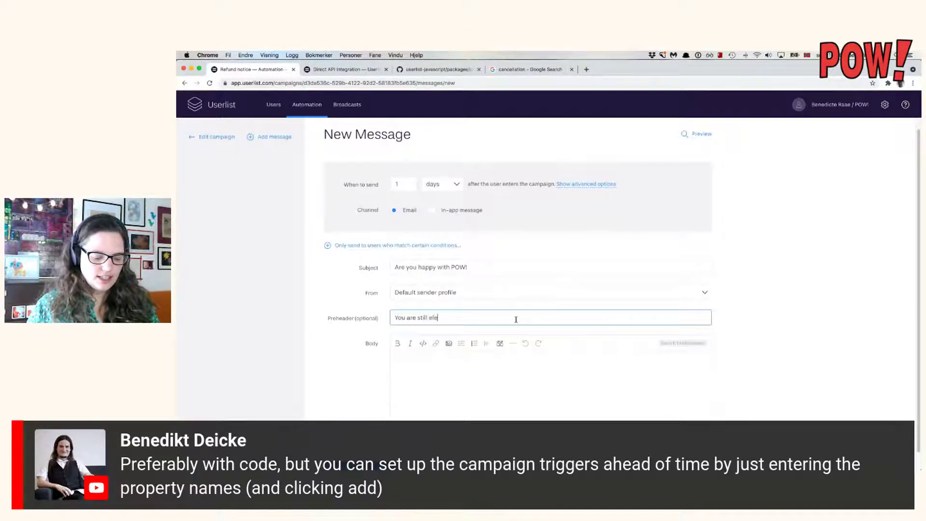
text(gible for a ref)
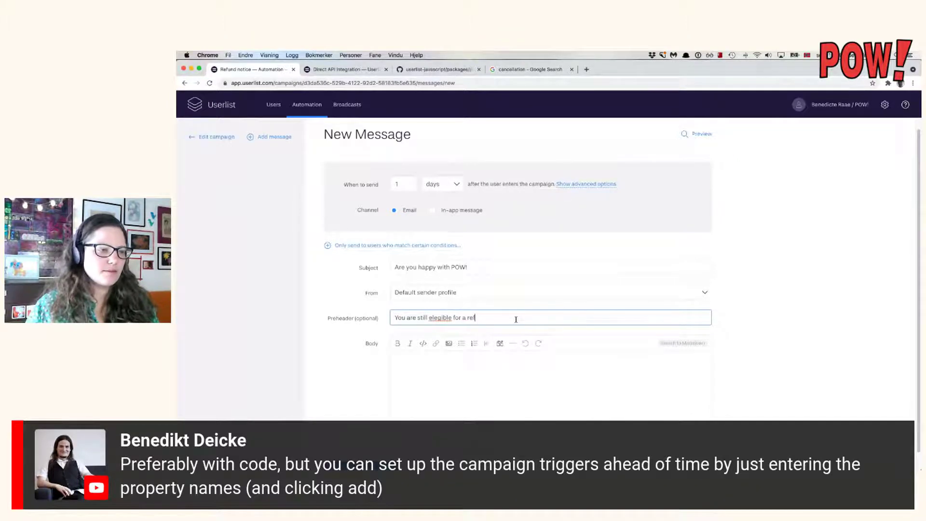
text(und!)
click(496, 386)
text(He)
key(BackSpace)
key(BackSpace)
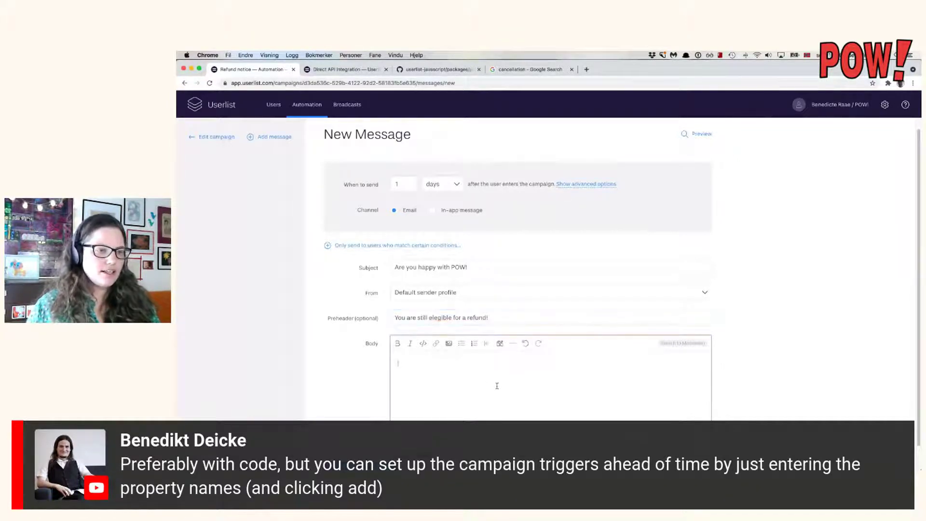
Open the Userlist home page in a second browser tab.
scroll(738, 372, down, 1)
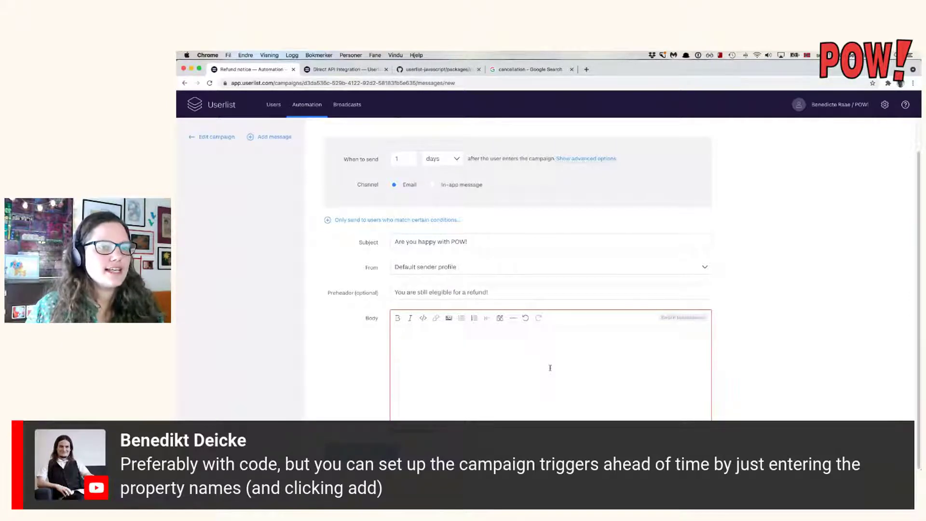
scroll(550, 368, up, 2)
scroll(577, 265, up, 1)
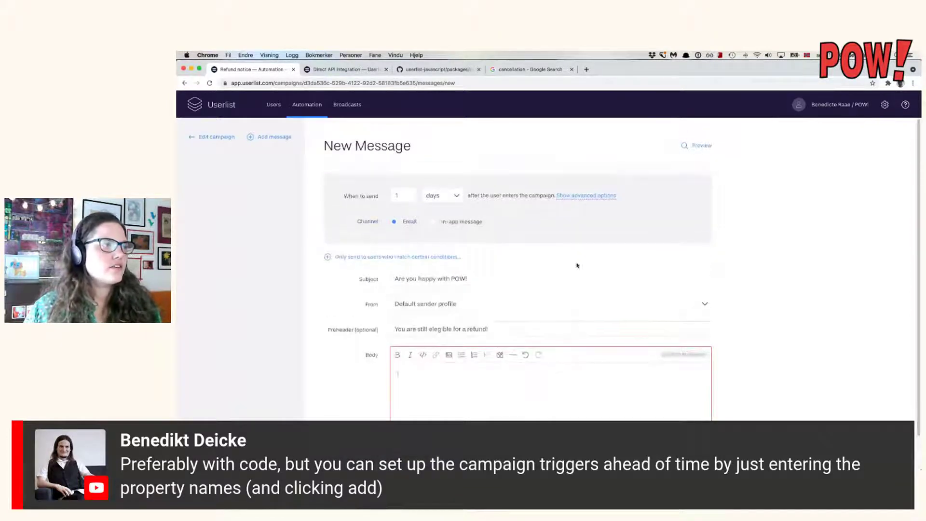
right_click(212, 103)
click(225, 107)
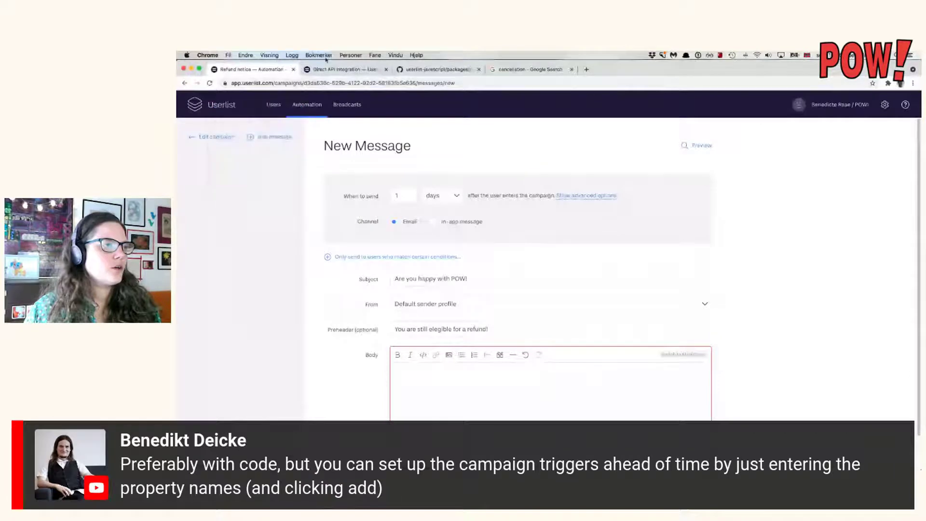
click(314, 71)
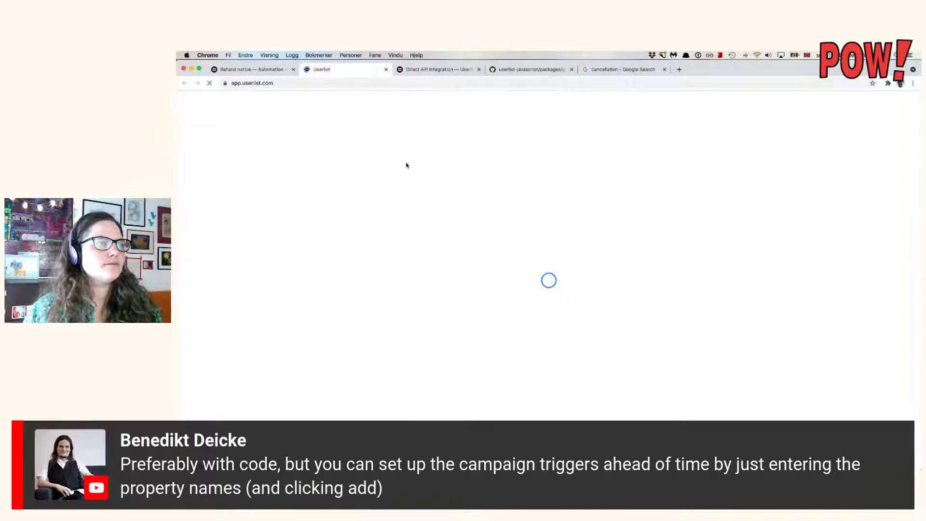
Copy the first-name greeting from the Cancellation Survey's 'Your input?' email into the Refund notice body.
click(292, 107)
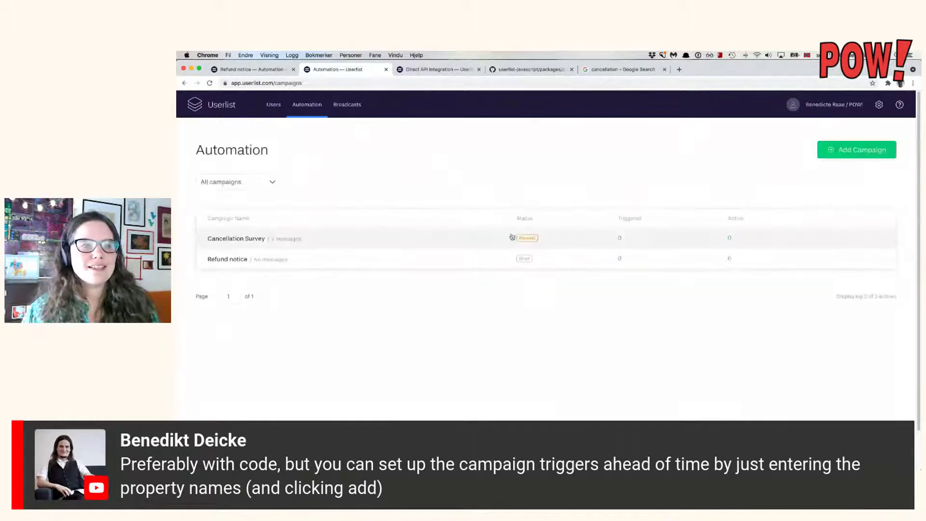
click(340, 238)
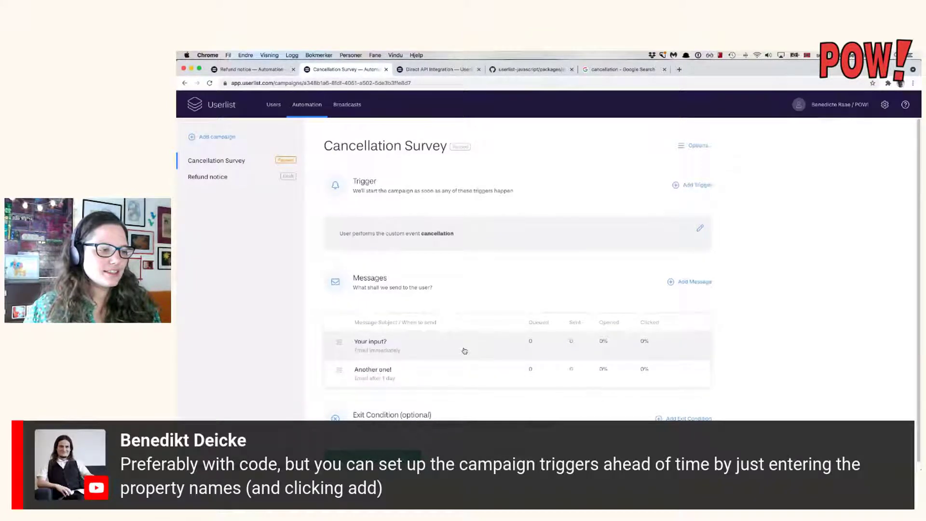
click(464, 351)
triple_click(430, 361)
key(super+c)
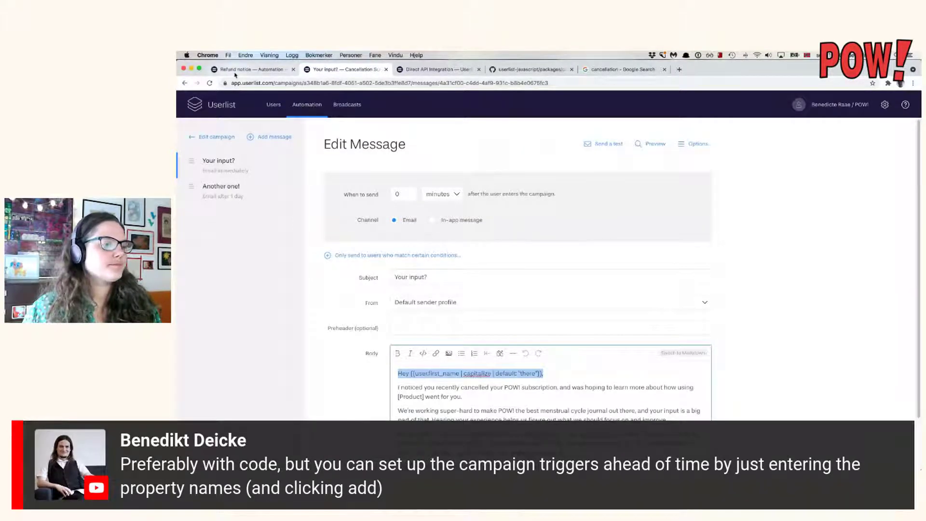
key(ctrl+shift+Tab)
key(super+v)
key(Return)
key(Return)
Add the body line 'Something something refund!' and save the email.
text(Som)
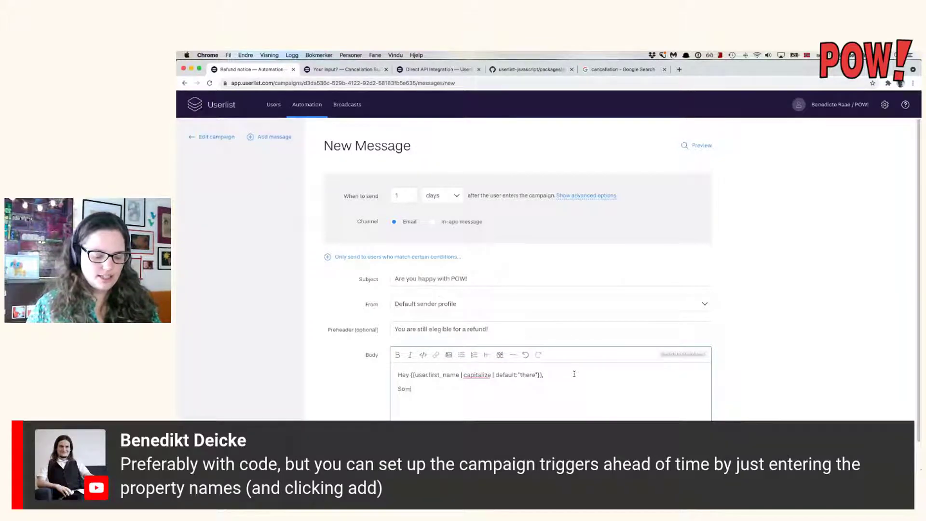
text(ething something somethi)
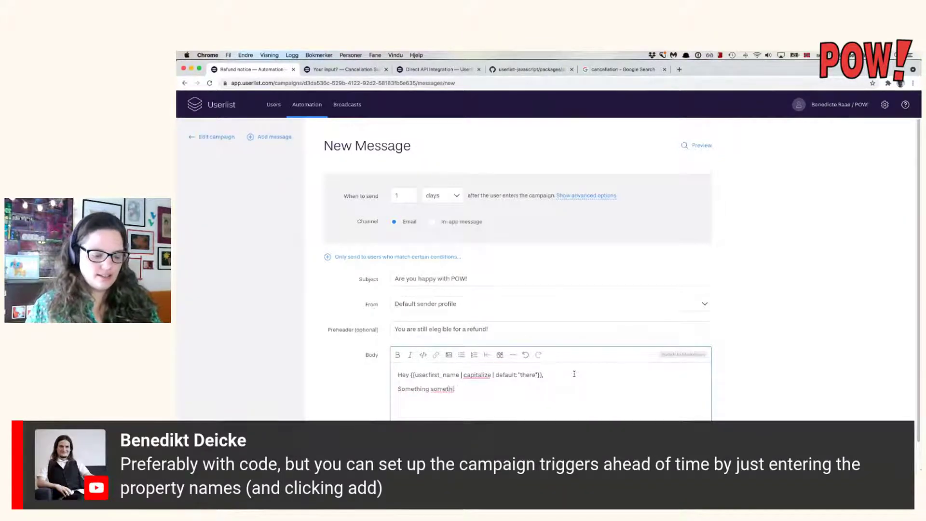
text( refund!)
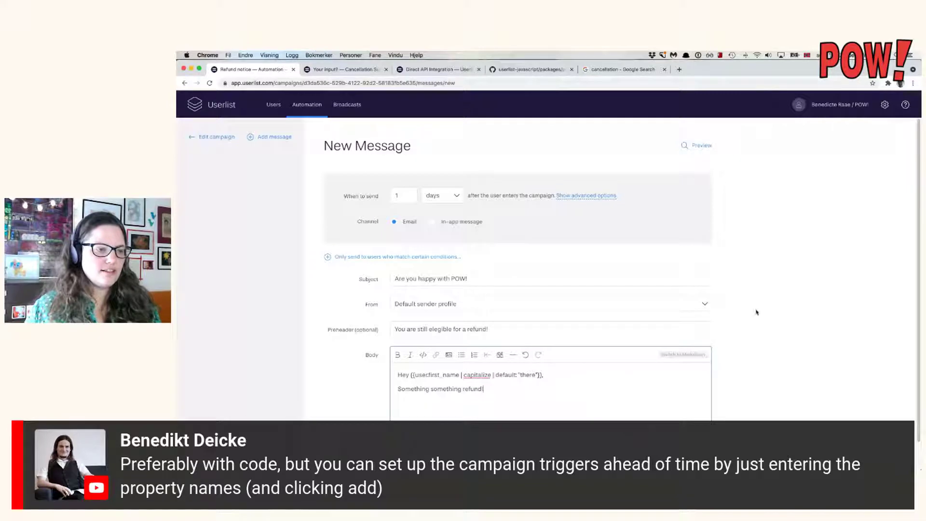
scroll(756, 311, down, 1)
click(370, 452)
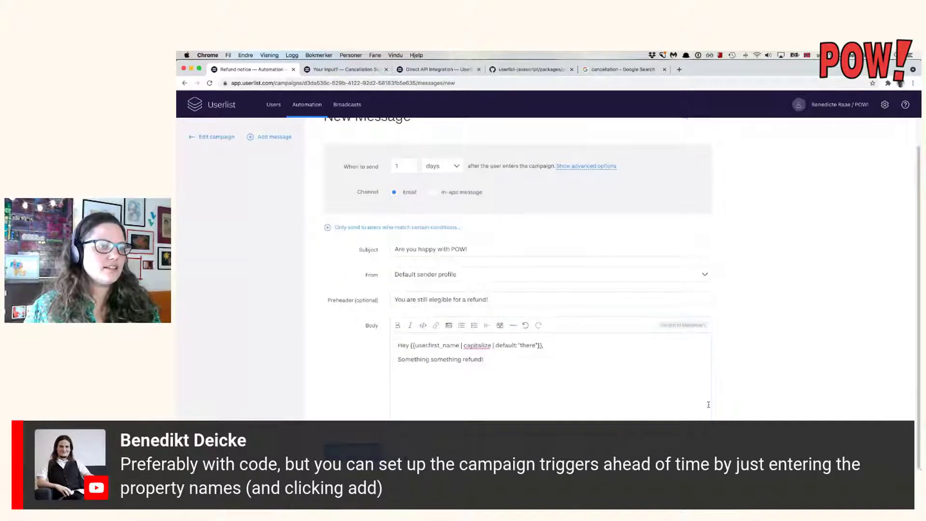
Review the Refund notice campaign's messages, then bring the findings notes file forward.
scroll(778, 278, up, 1)
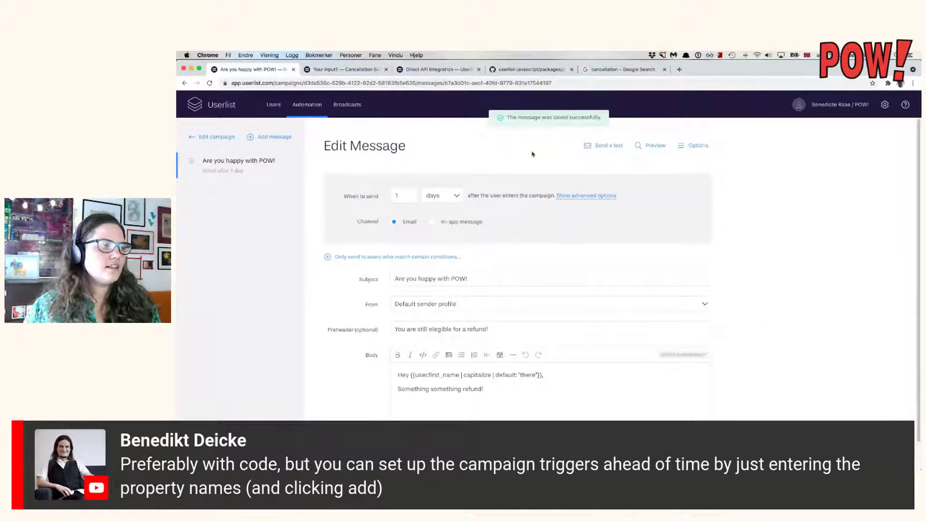
click(230, 141)
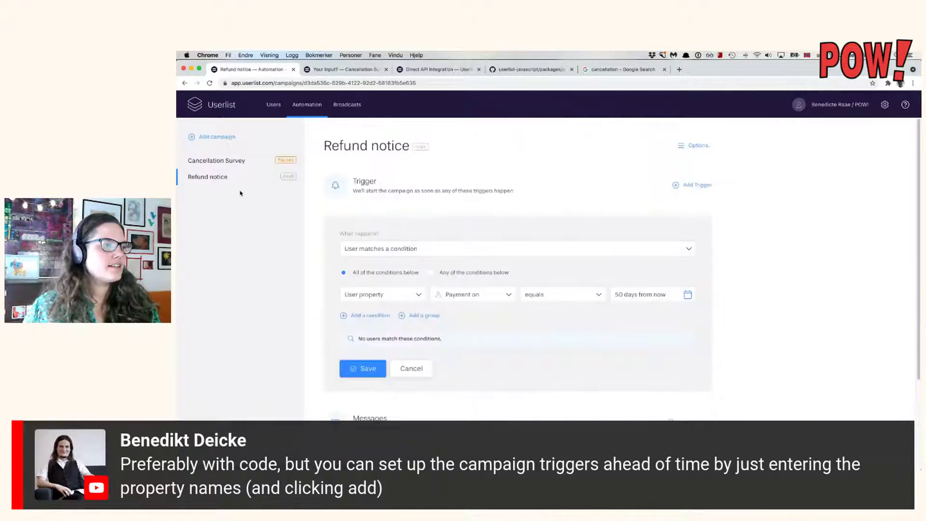
scroll(769, 196, down, 1)
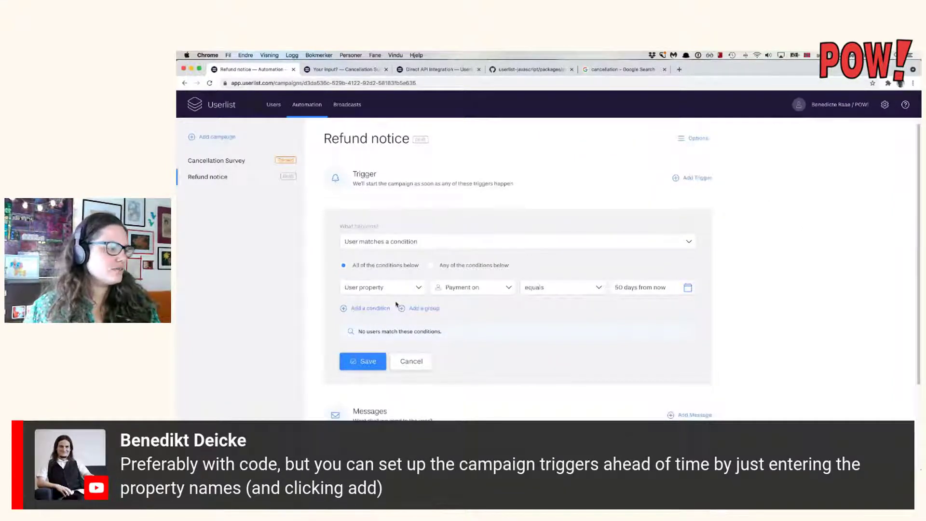
scroll(395, 304, down, 1)
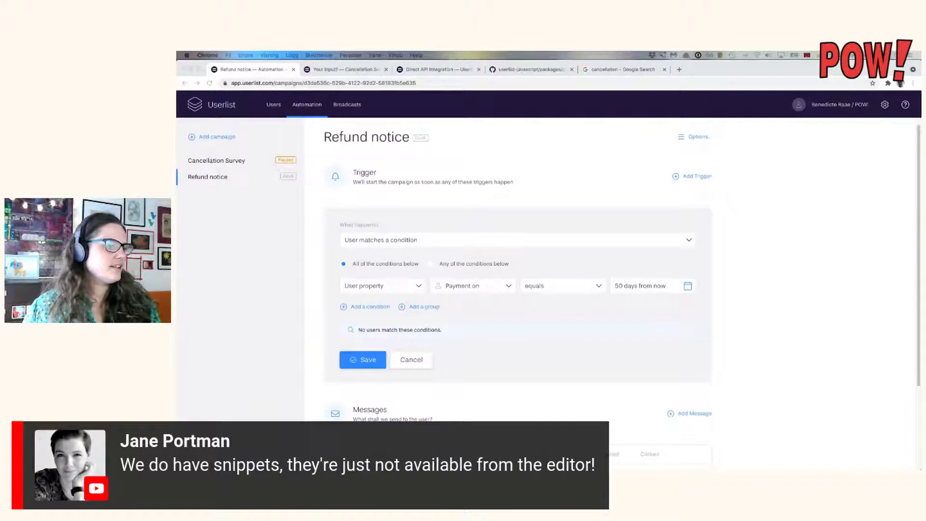
scroll(379, 351, down, 2)
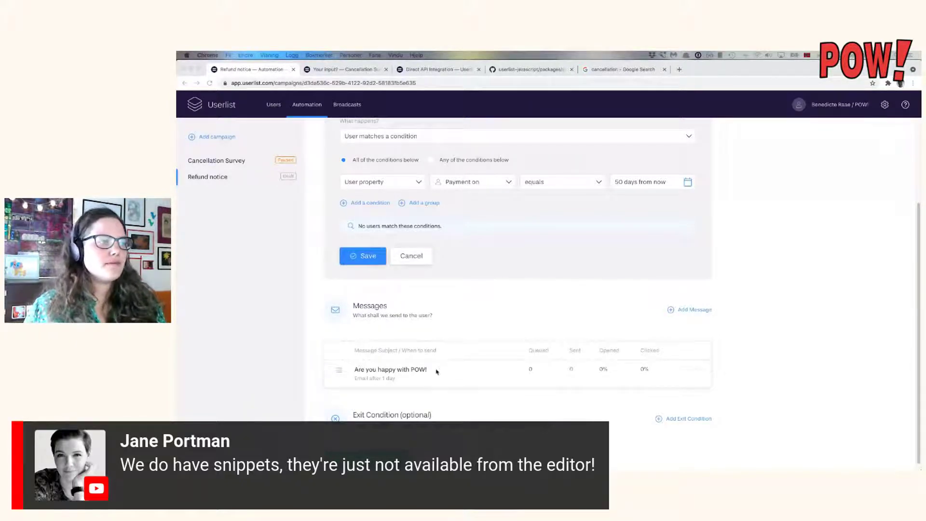
scroll(442, 363, up, 3)
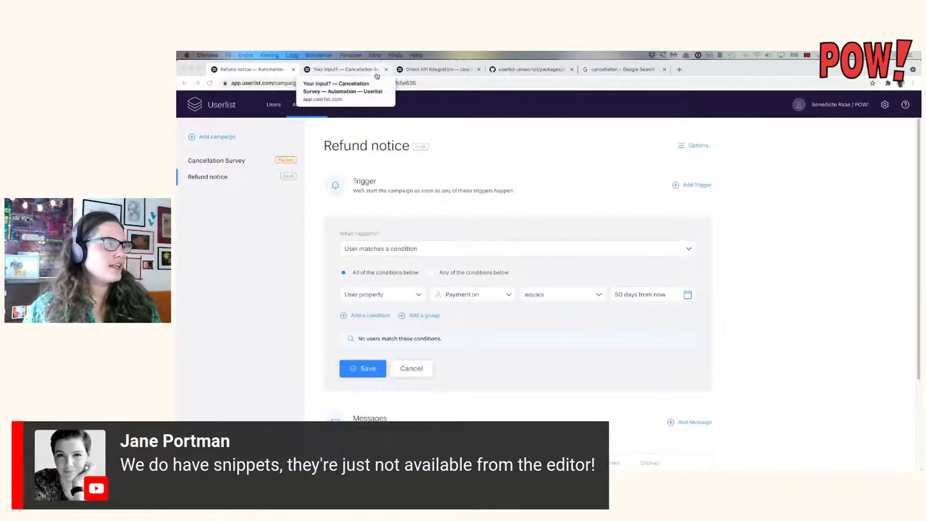
key(super+Tab)
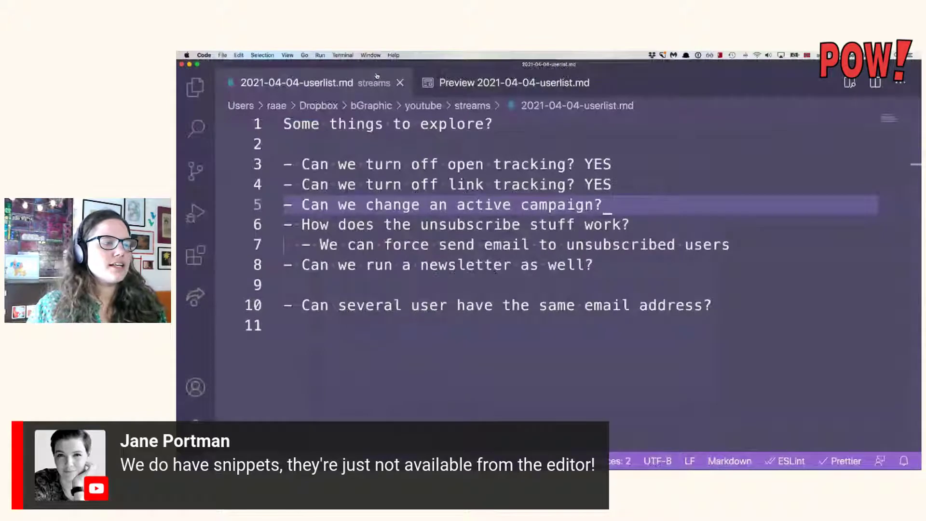
Answer the active-campaign question on line 5 with YES and start a new note below line 10.
text(YES)
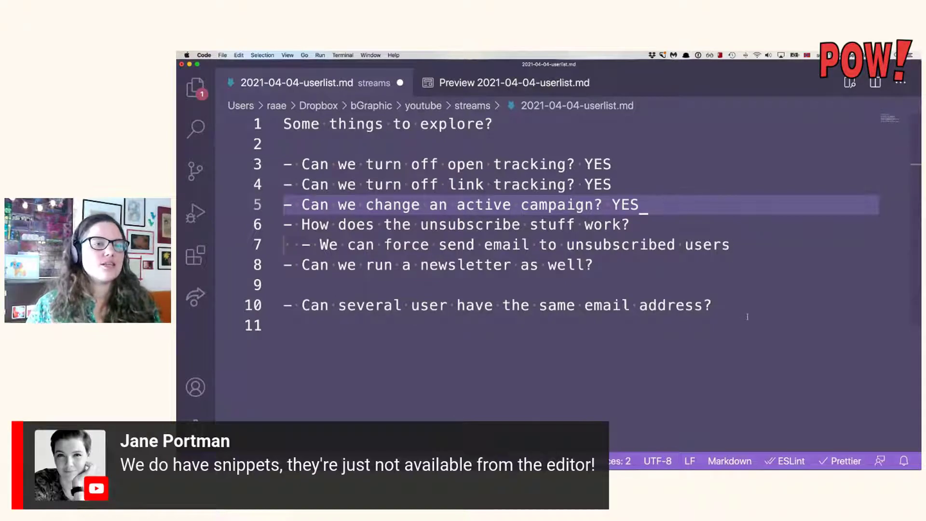
click(748, 310)
key(Return)
key(Return)
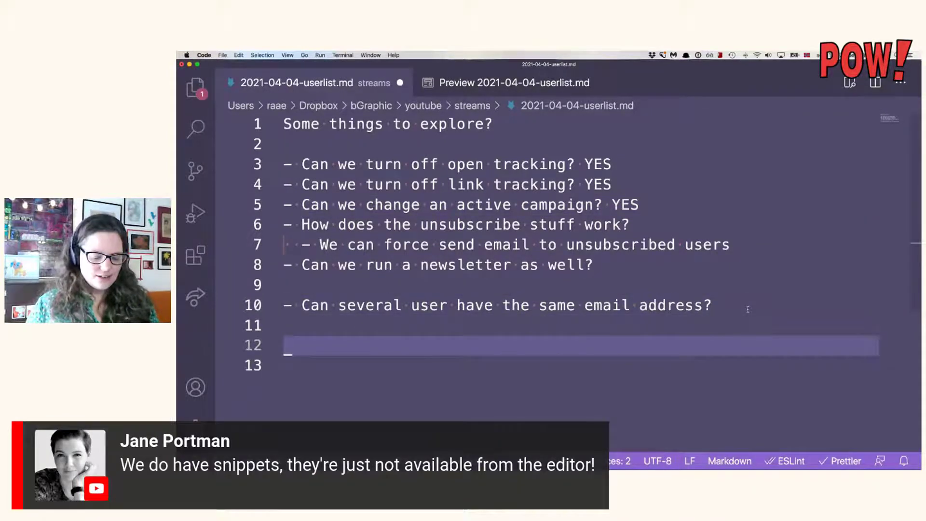
text(It is p)
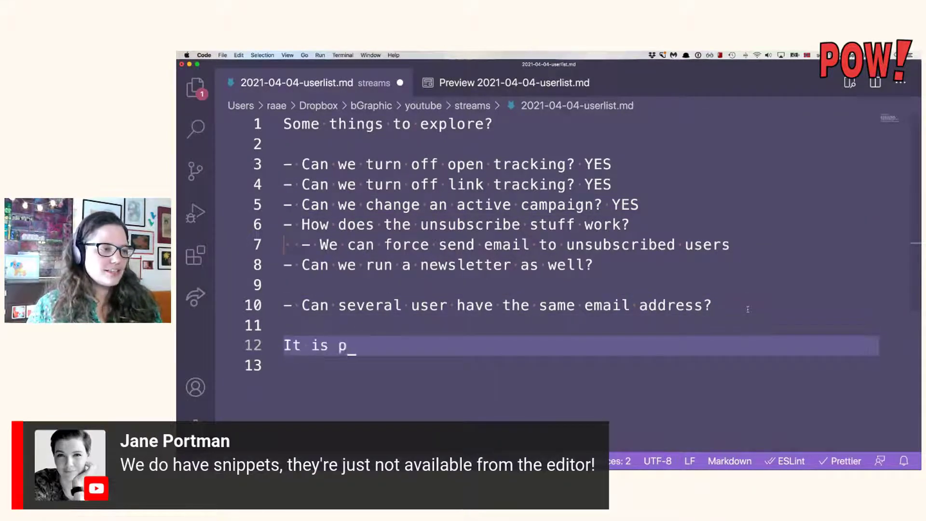
text(ossible to)
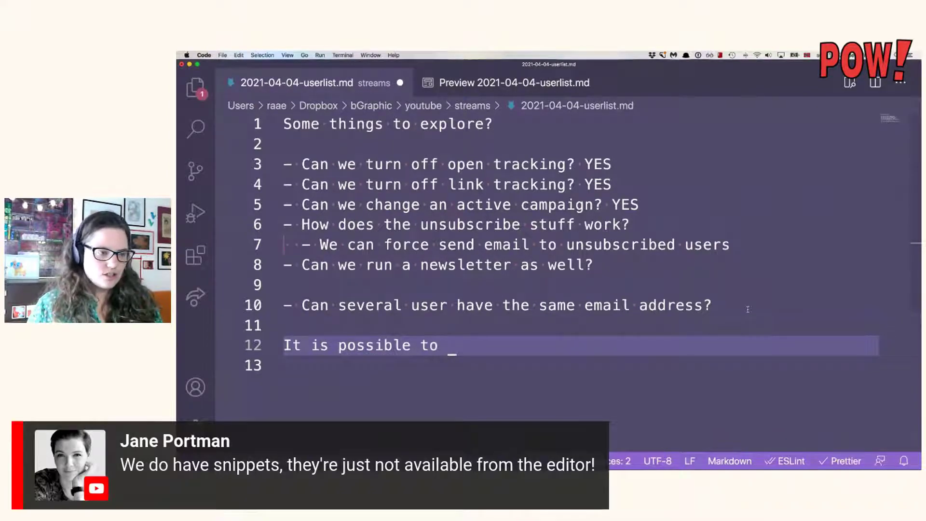
Write the note that campaigns can be triggered on future dates, as needed for the refund.
key(BackSpace)
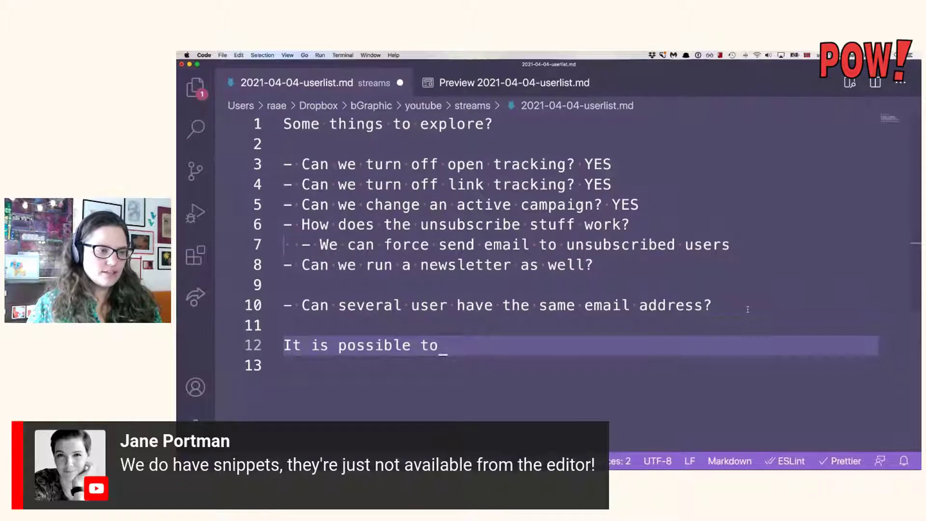
text(tro)
key(BackSpace)
text(igger )
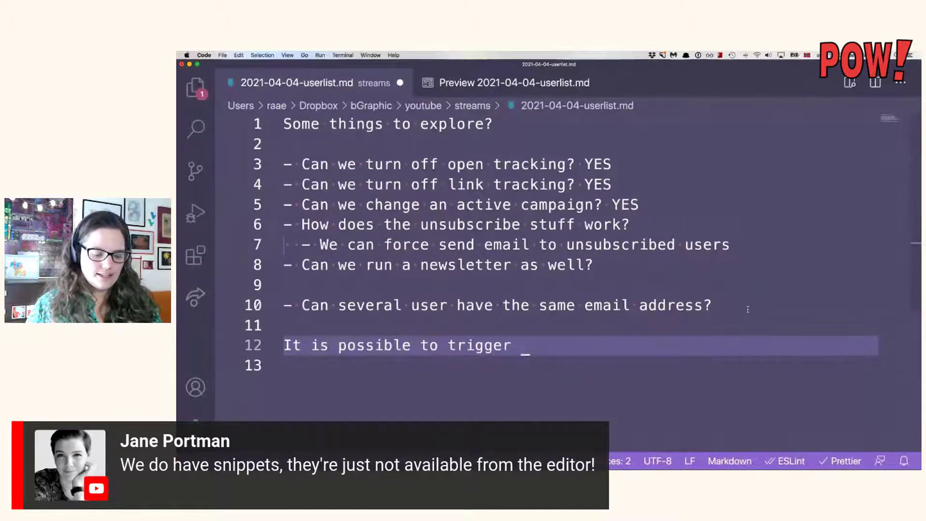
text(campains on fu)
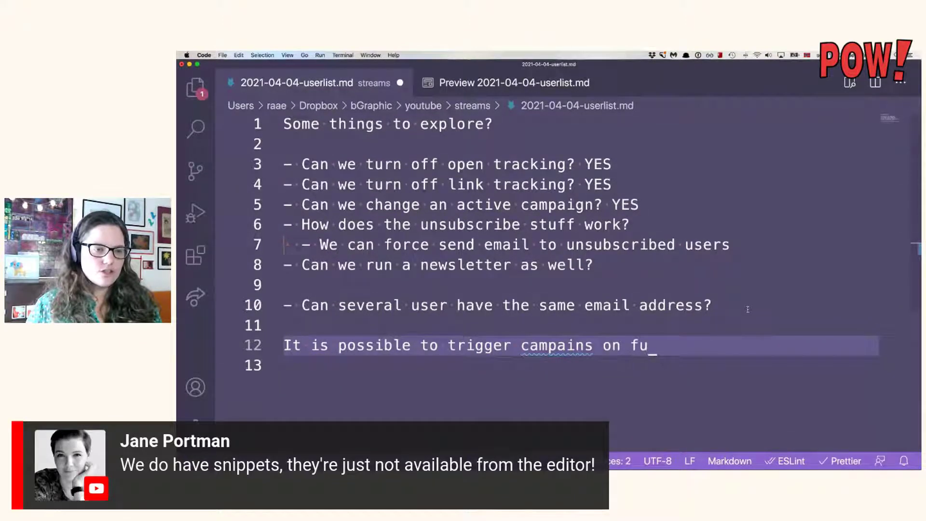
text(ture dates, like ai)
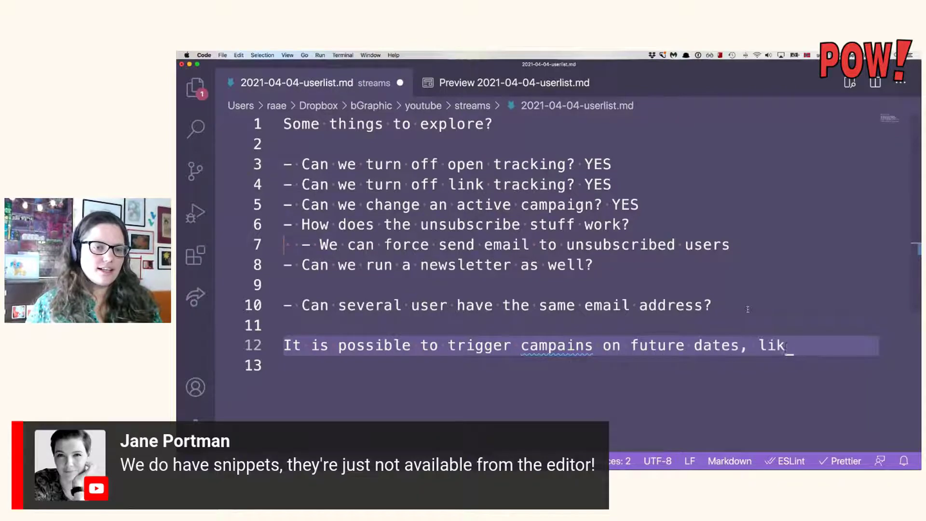
key(BackSpace)
key(BackSpace)
text(I new)
key(BackSpace)
text(ew fr the)
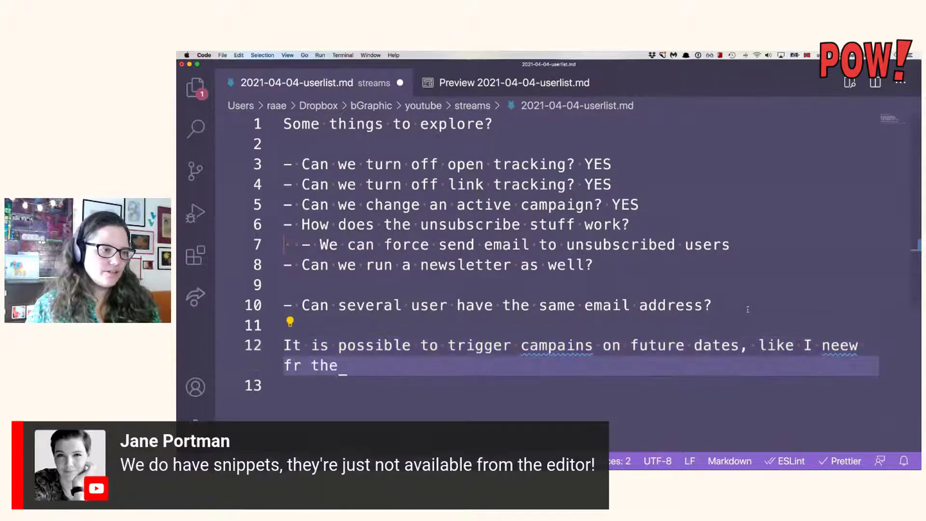
text( refund)
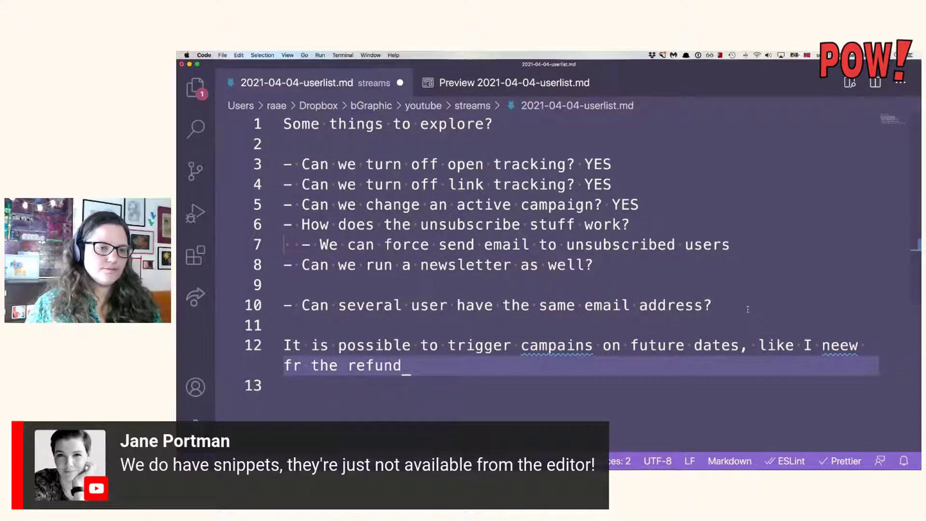
Correct the misspelled word 'neew' to 'need' on line 12.
click(858, 347)
key(BackSpace)
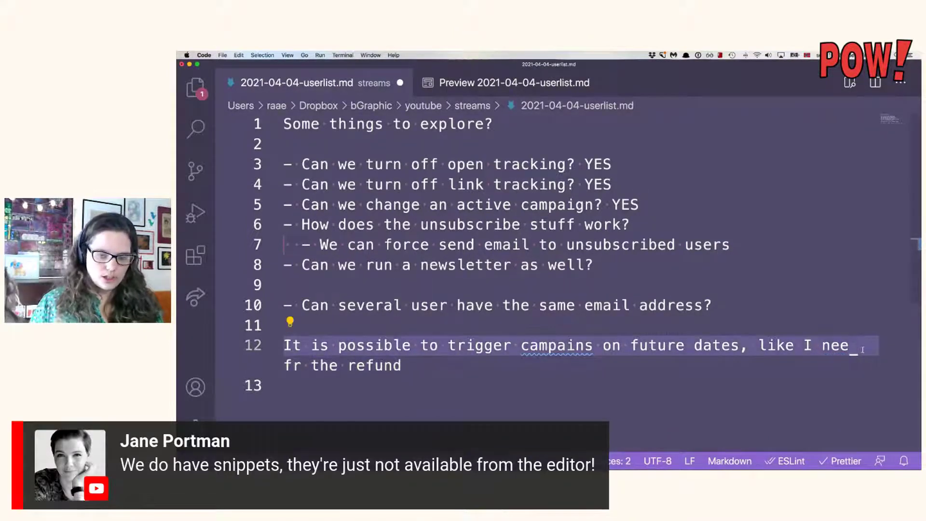
text(d)
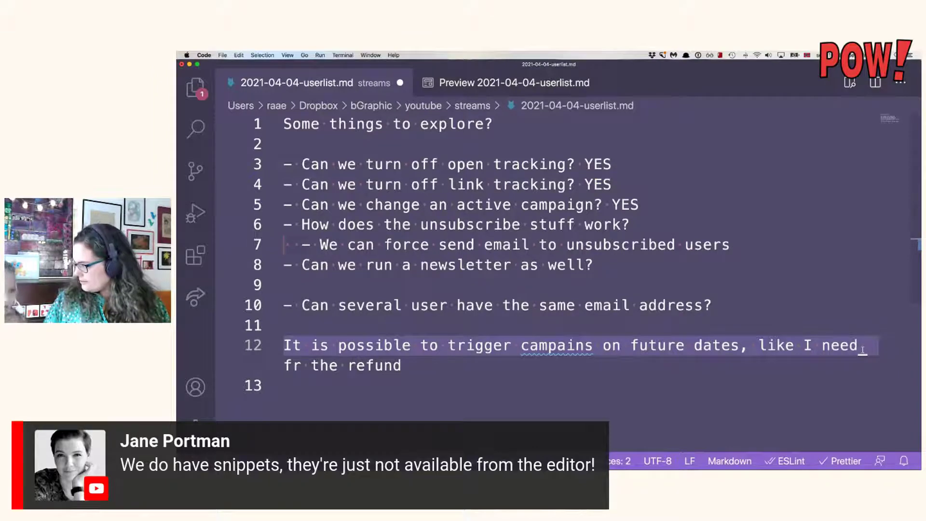
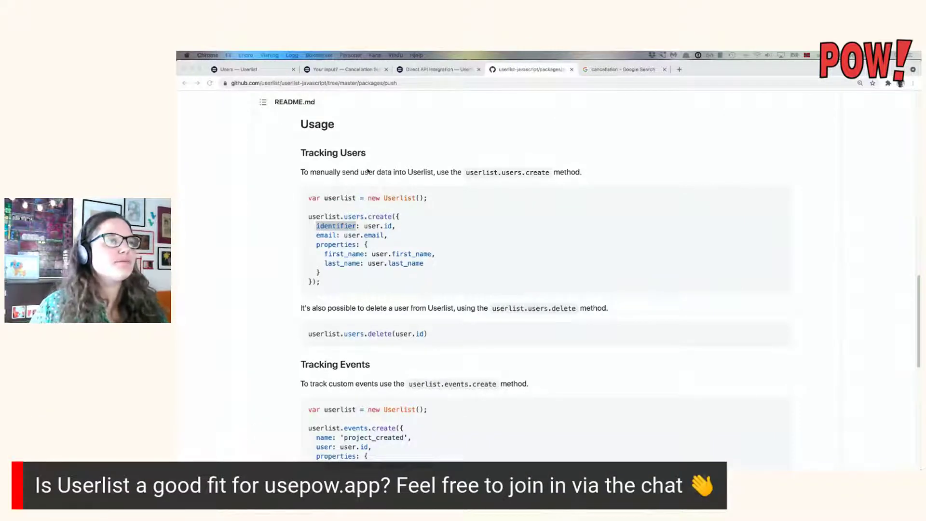
In the notes' markdown source, answer the shared-email-address question on line 12 with 'YES' and save.
key(super+Tab)
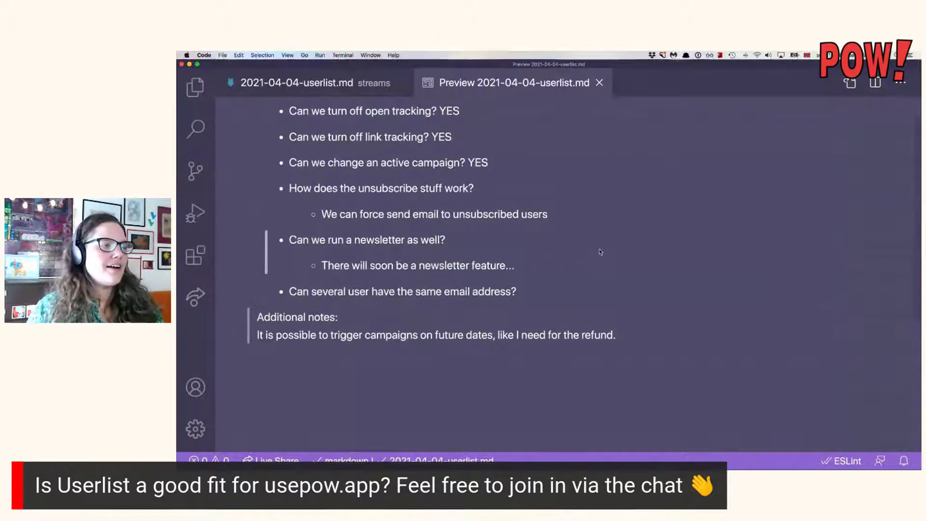
click(362, 90)
scroll(665, 193, up, 4)
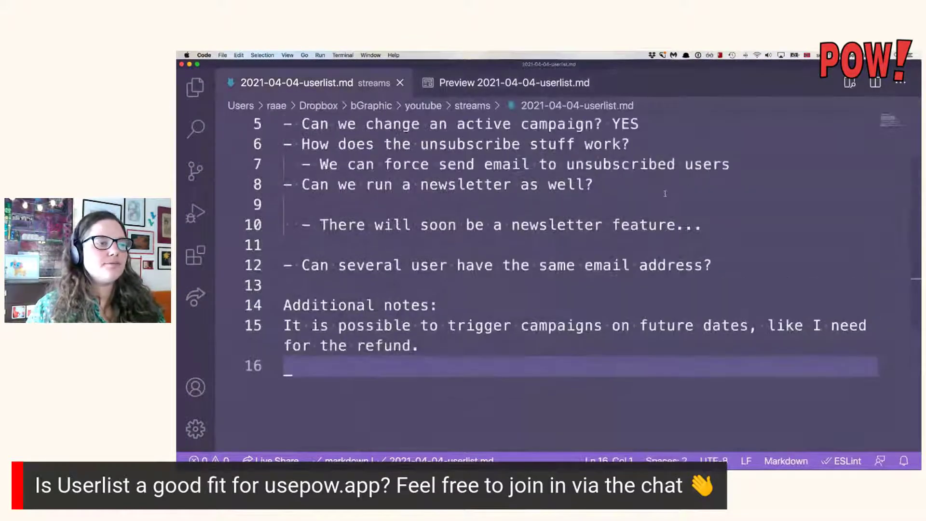
click(749, 322)
click(753, 345)
text(YES)
key(super+s)
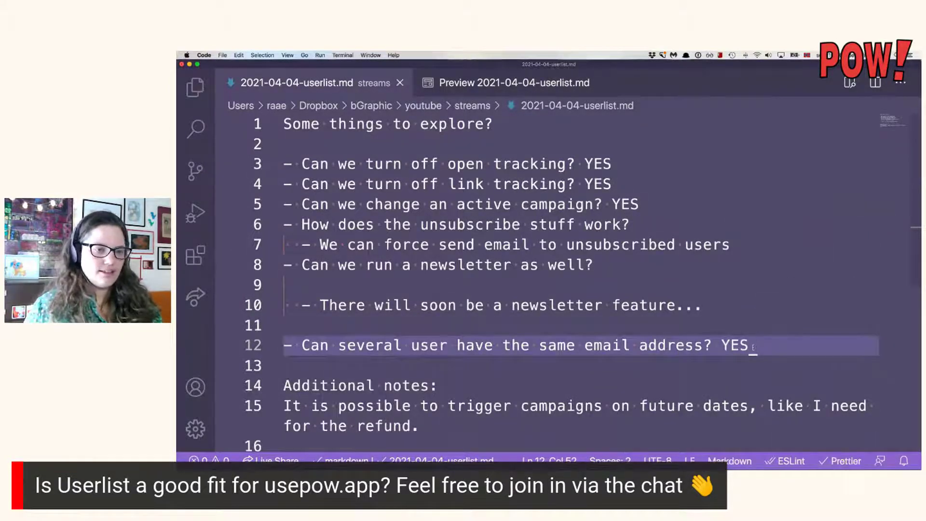
Put the caret at the end of the additional notes and return to Chrome.
scroll(531, 367, down, 2)
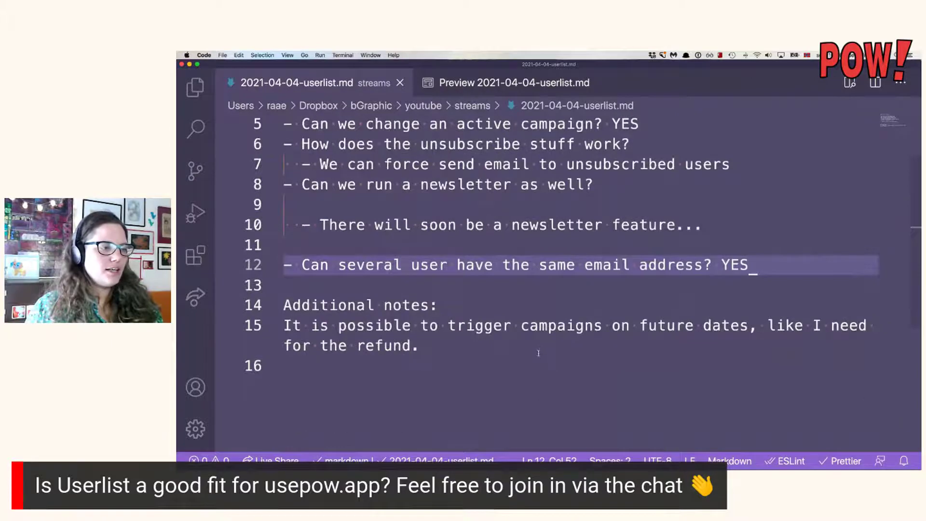
click(573, 345)
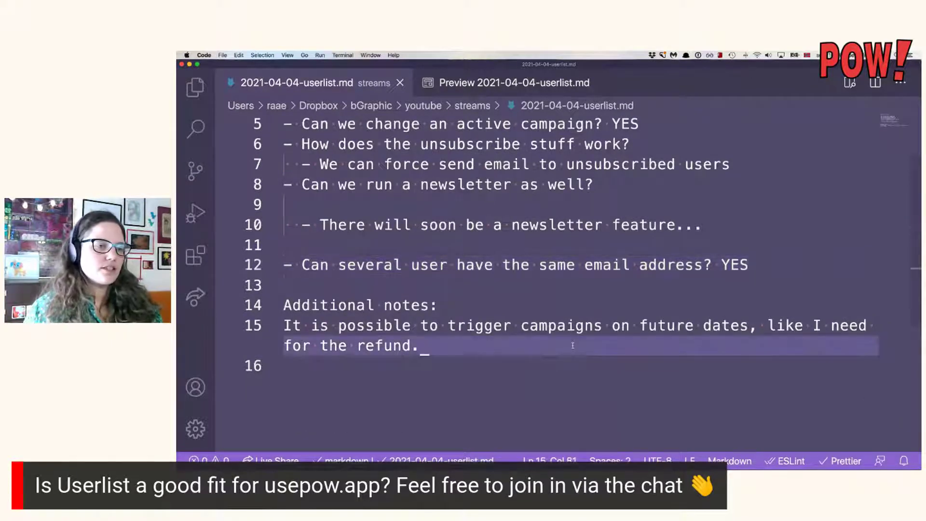
key(super+Tab)
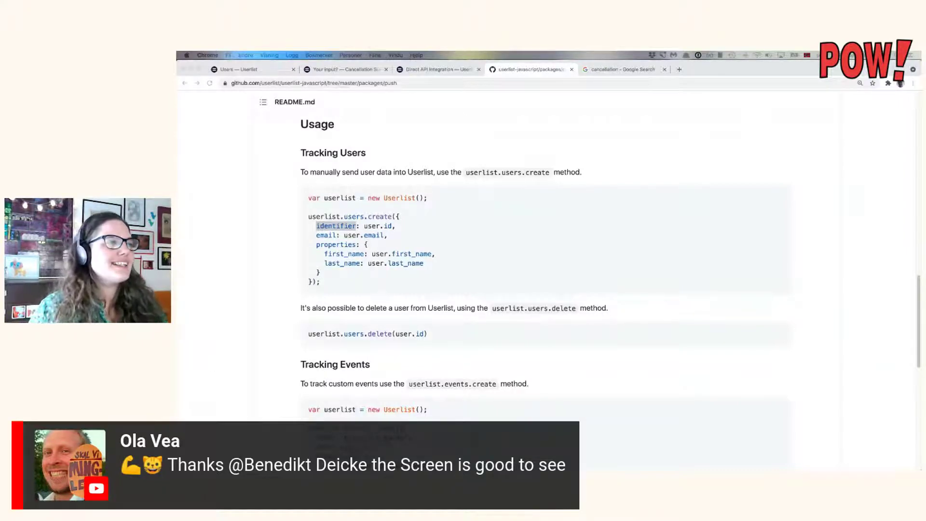
Go through the Users page and Automation list to the Snippets settings page.
click(265, 71)
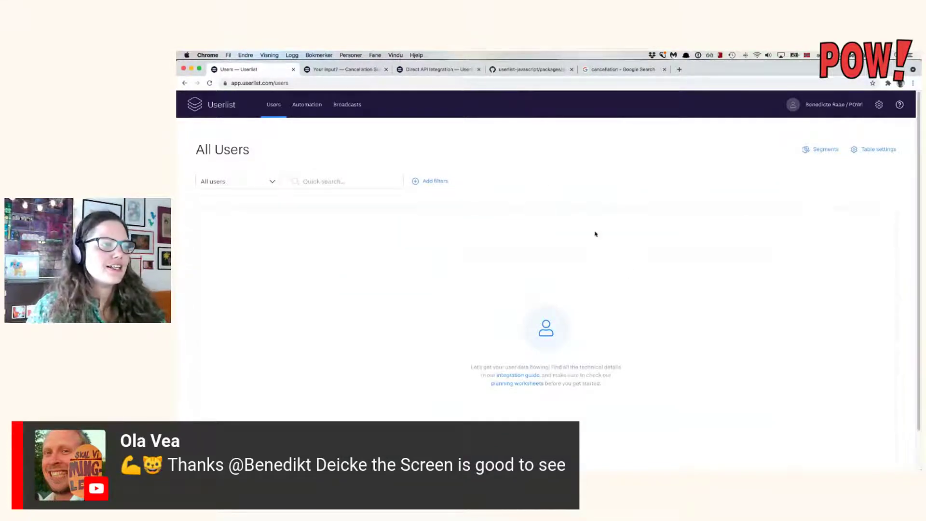
click(307, 107)
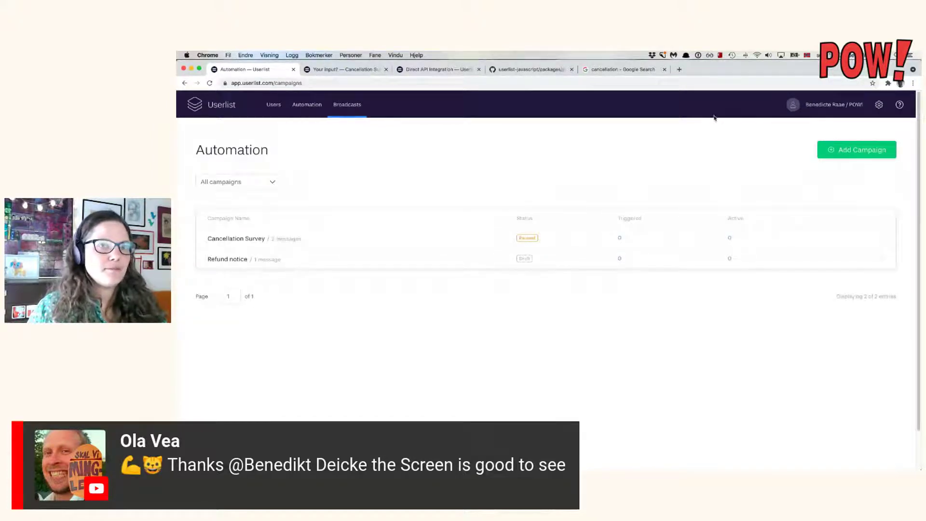
click(879, 108)
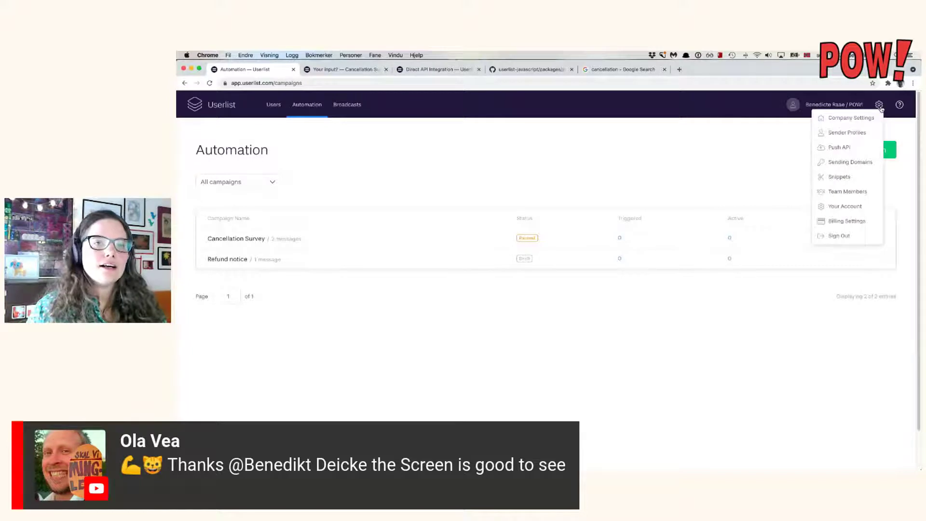
click(840, 178)
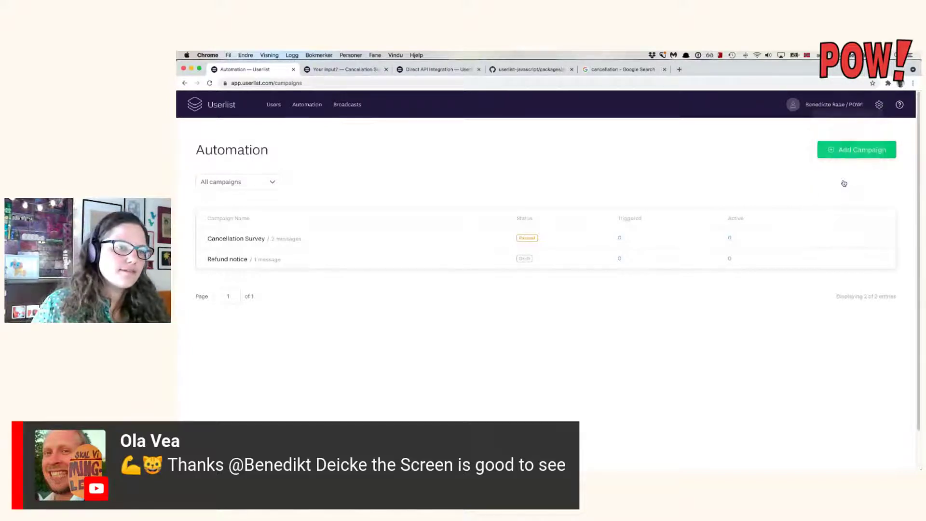
Save a new snippet named 'Intro' with tag intro and a first-name greeting body, then reopen Automation.
click(367, 208)
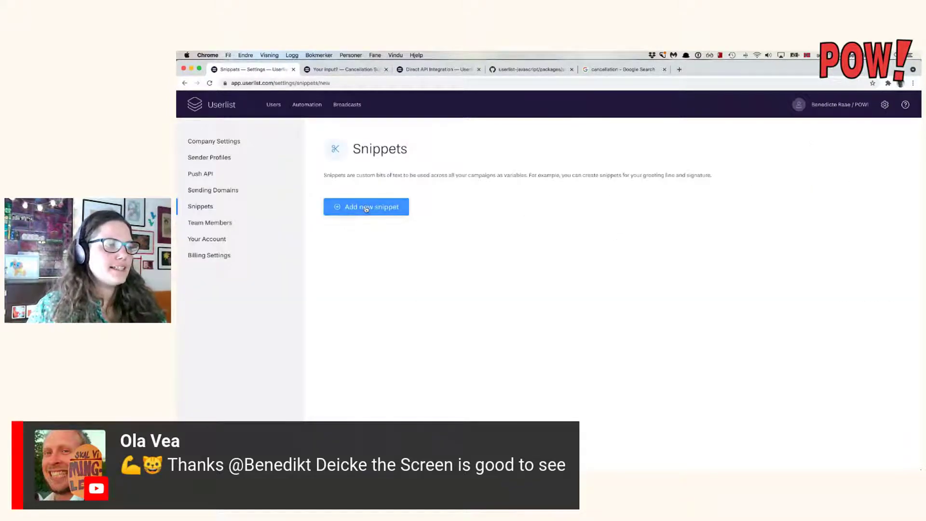
click(494, 239)
text(Intoo)
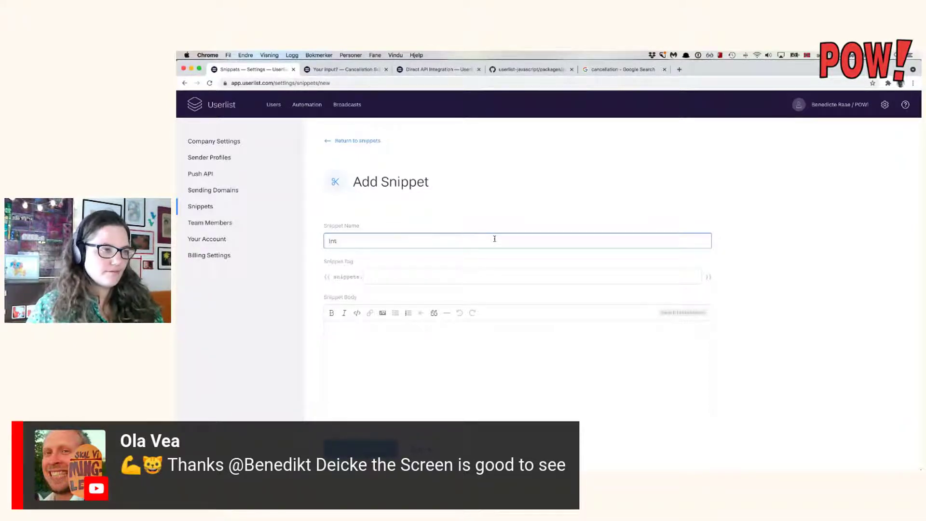
text(o)
key(BackSpace)
text(o)
click(466, 273)
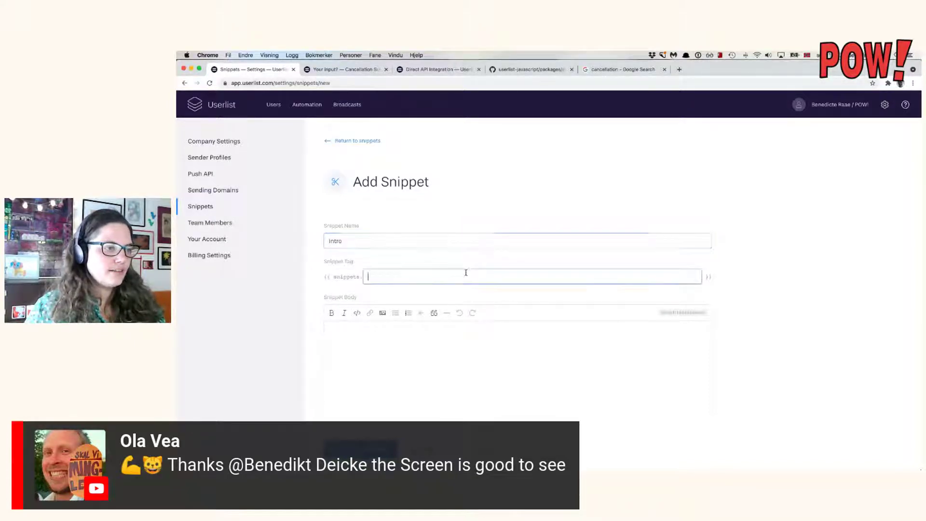
text(intr)
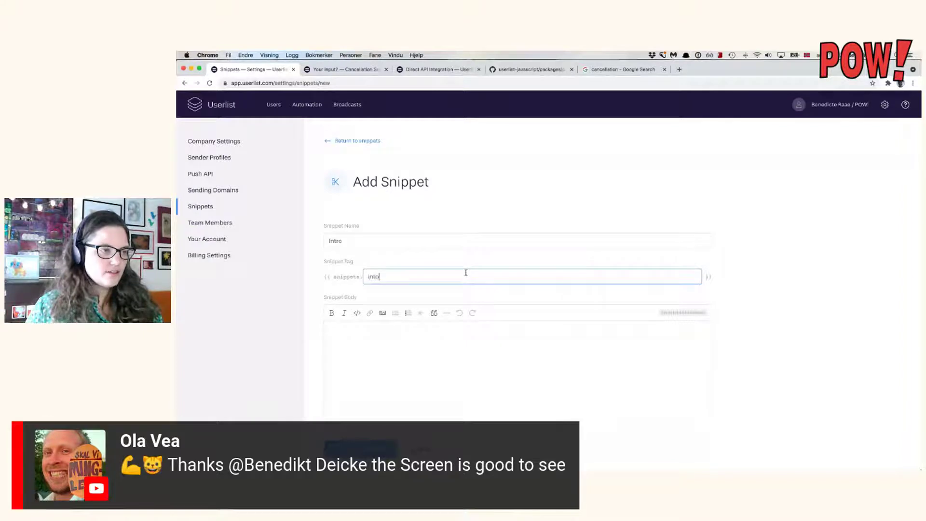
text(o)
click(491, 385)
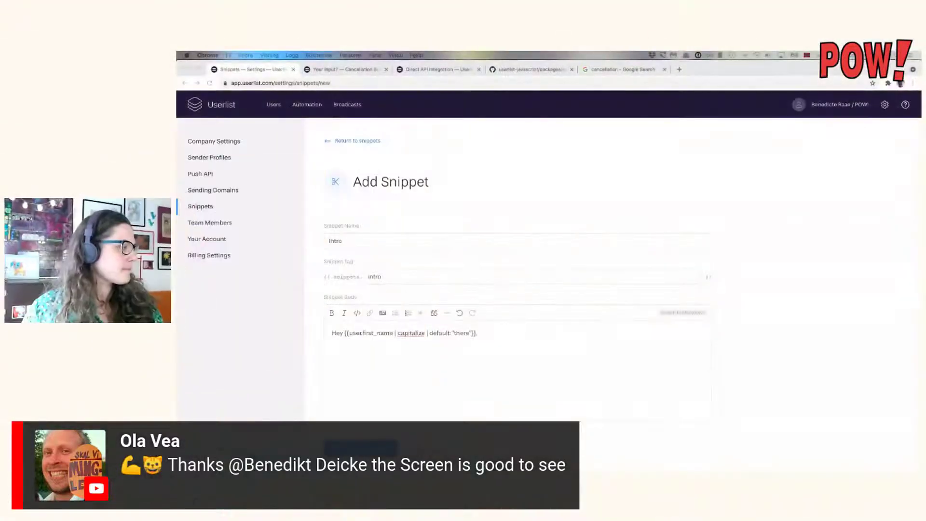
click(427, 342)
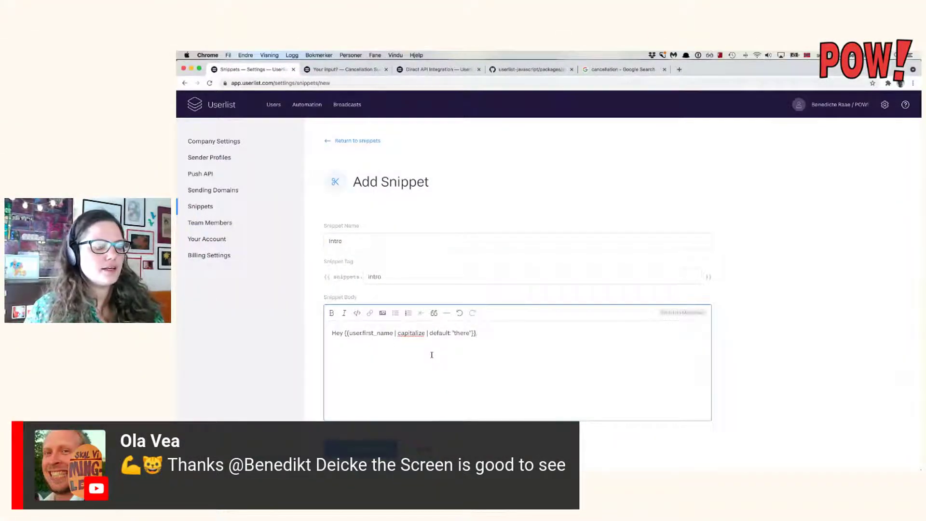
click(381, 448)
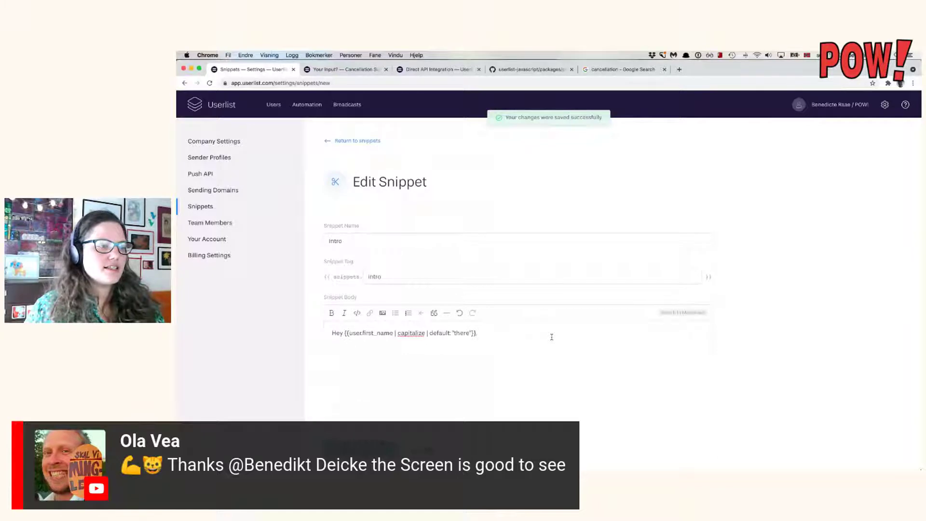
click(311, 106)
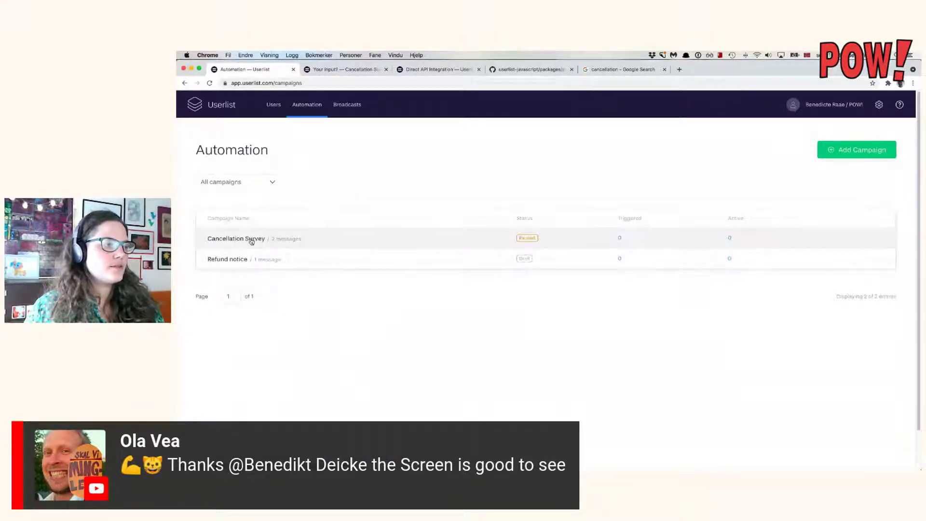
Open the Cancellation Survey campaign's 'Your input?' message for editing.
click(251, 242)
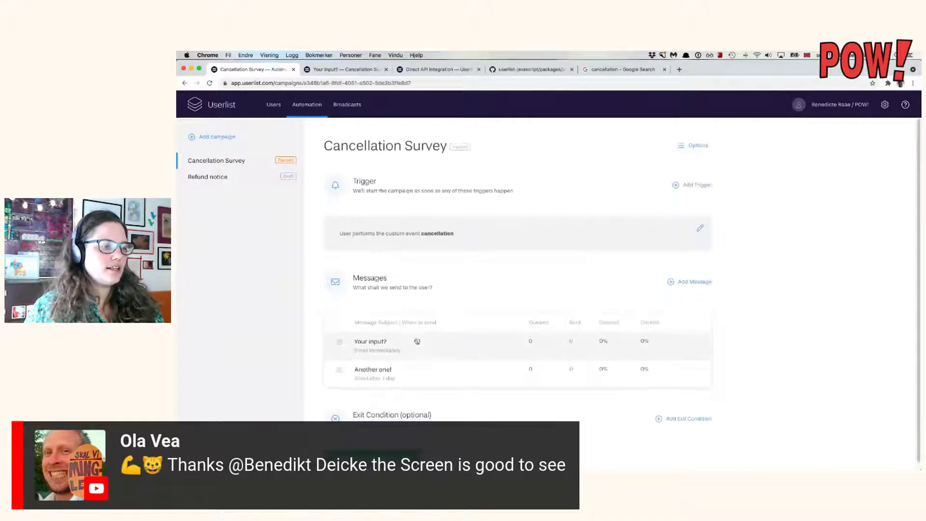
click(417, 342)
scroll(540, 299, down, 2)
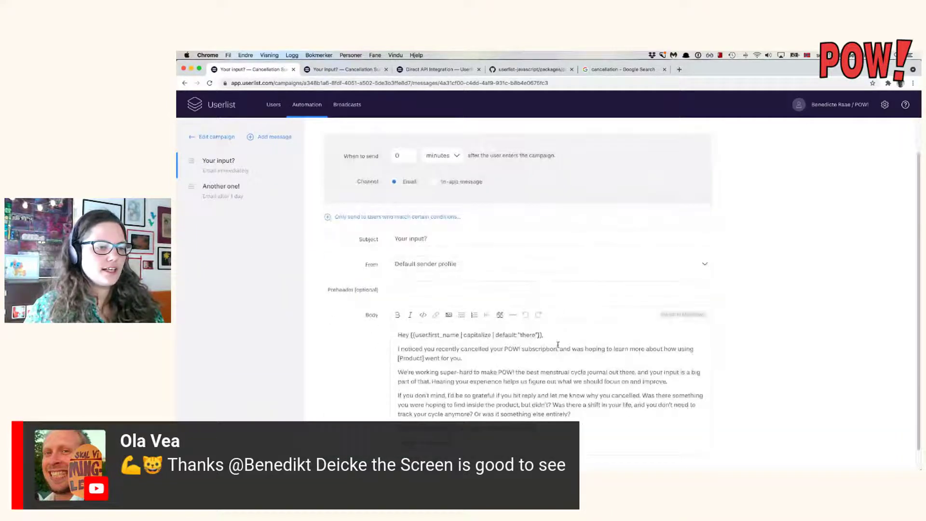
Make the body start with {{snippet.intro}} by removing 'Hey', then preview the message.
drag(537, 335, 415, 335)
text(intro)
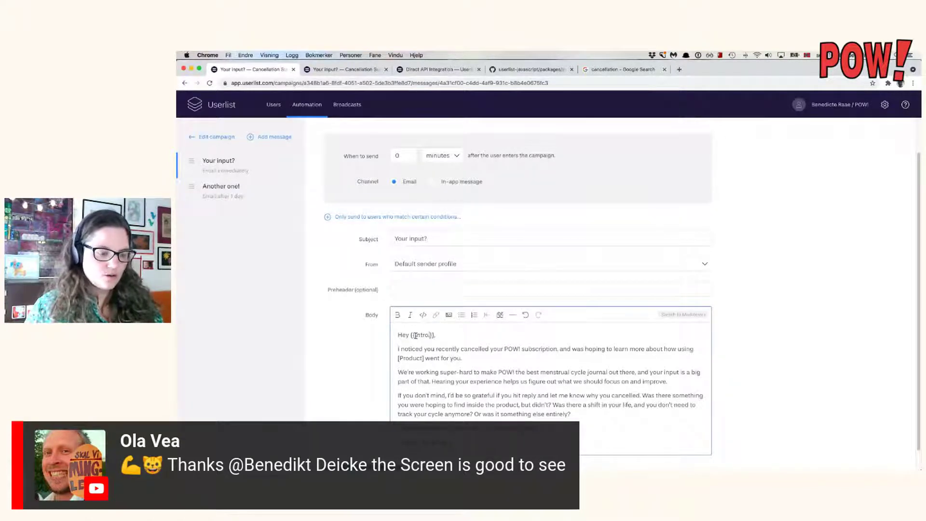
key(BackSpace)
key(BackSpace)
key(BackSpace)
key(BackSpace)
key(BackSpace)
text(Snippe)
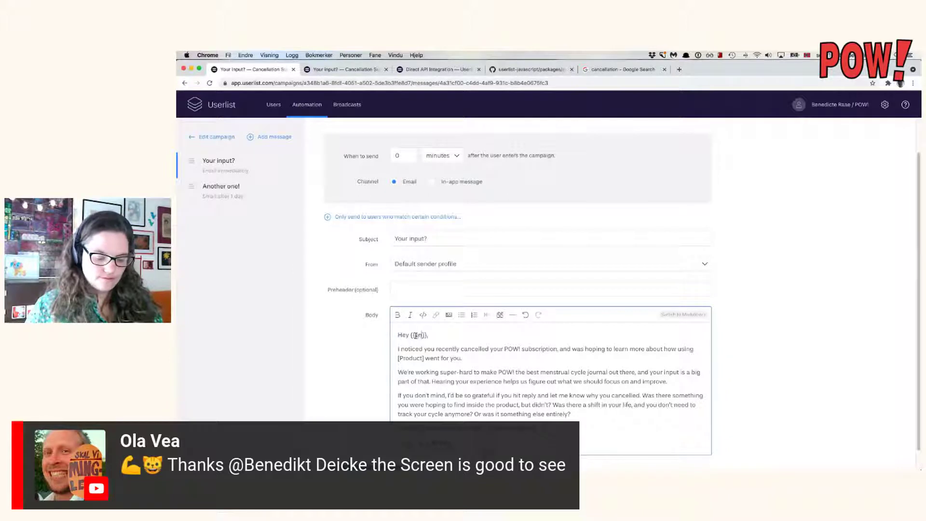
text(t.intro)
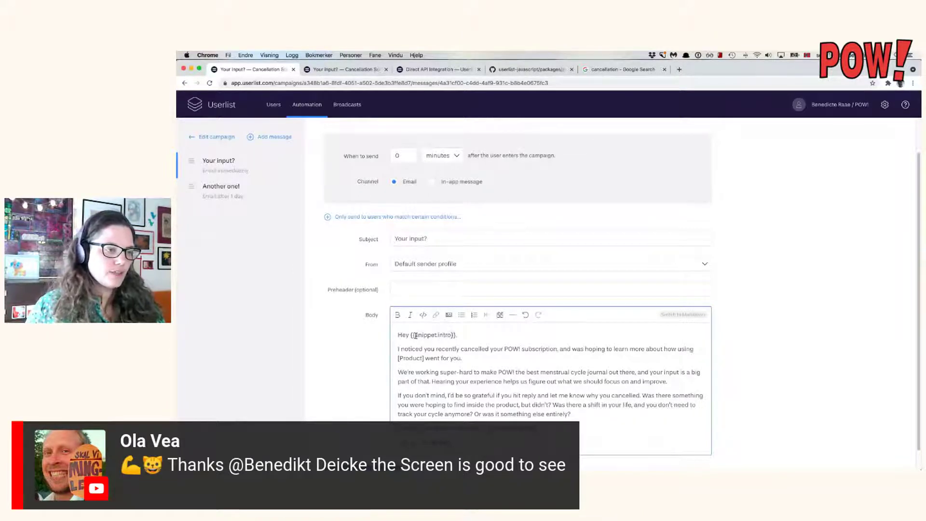
key(BackSpace)
key(BackSpace)
key(BackSpace)
key(BackSpace)
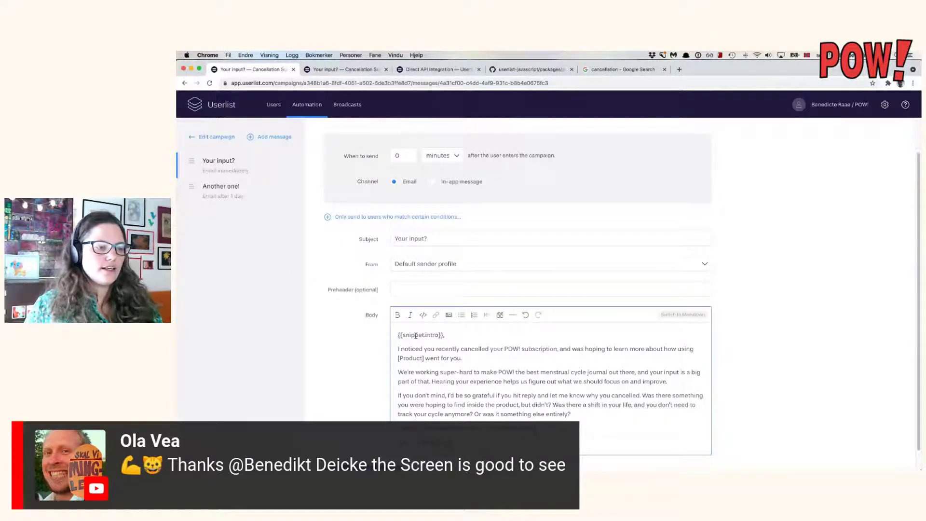
scroll(518, 360, down, 1)
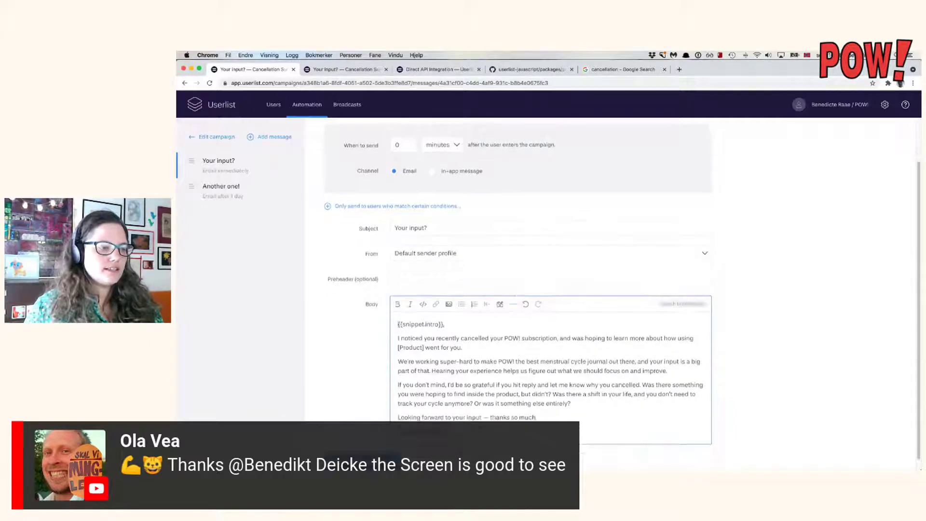
scroll(686, 317, up, 5)
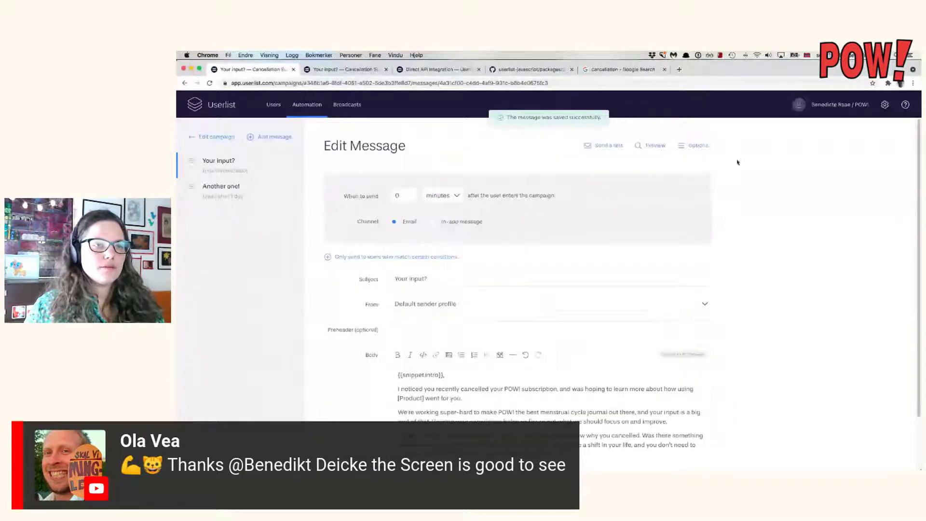
click(653, 146)
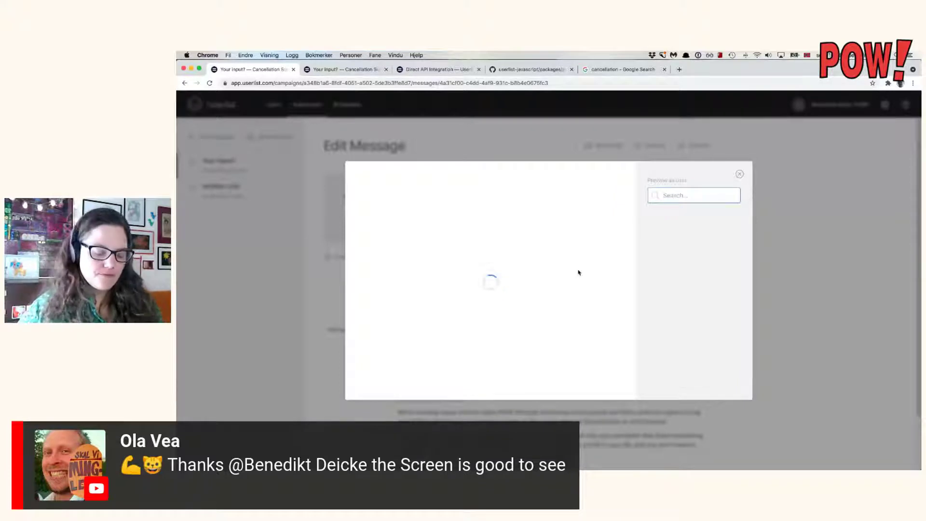
Try searching for a preview user, clear the search, and close the stuck preview dialog.
text(t)
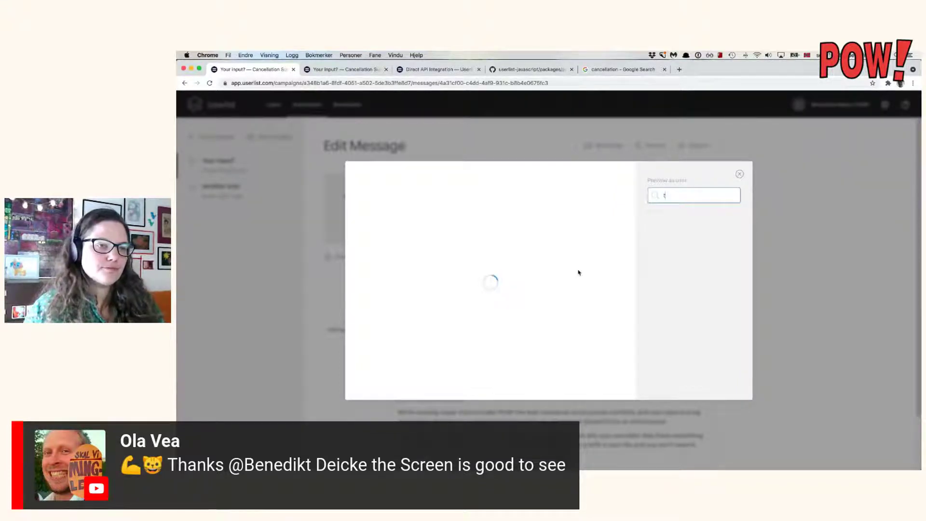
key(BackSpace)
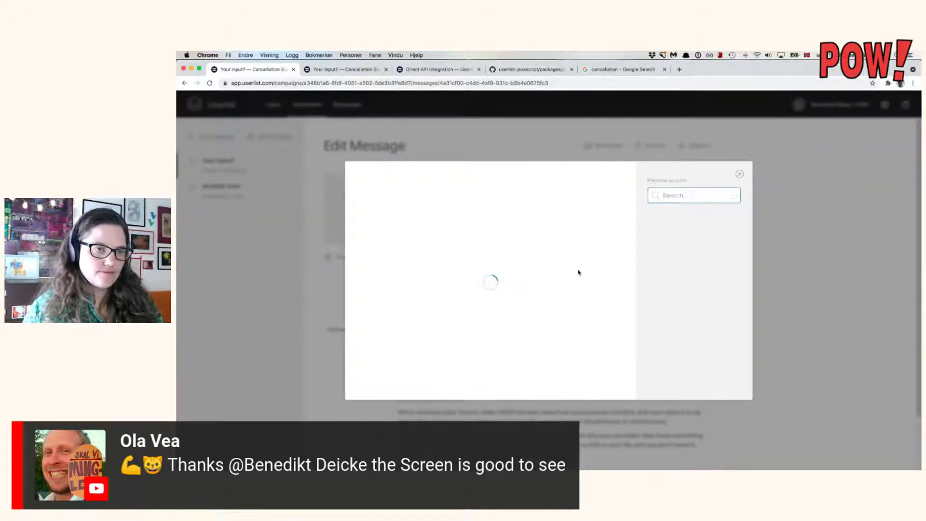
text(a)
key(BackSpace)
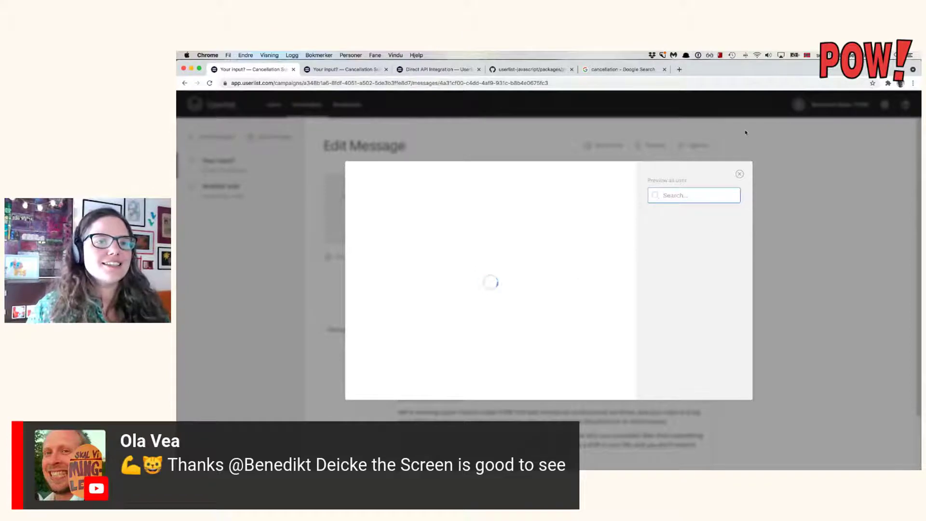
click(740, 174)
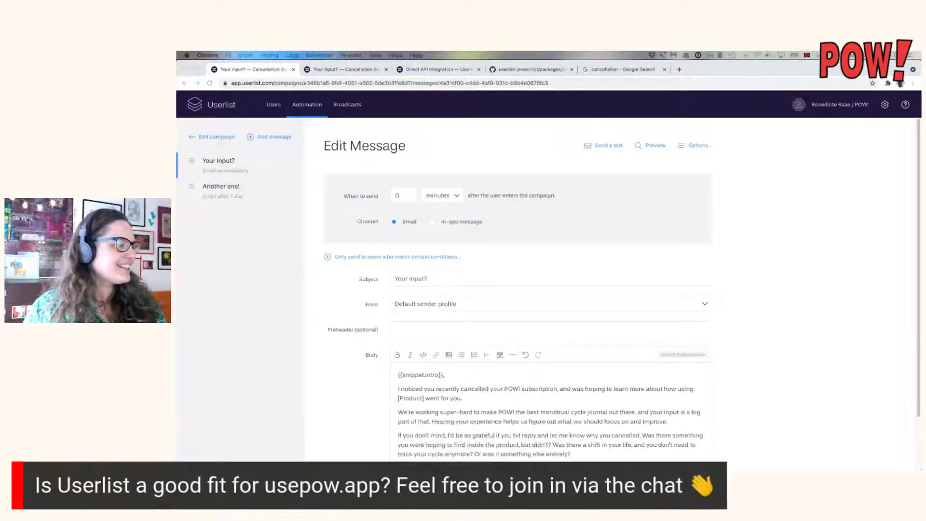
Click into the cancellation email body, then leave the editor for the All Users page via the logo.
click(846, 311)
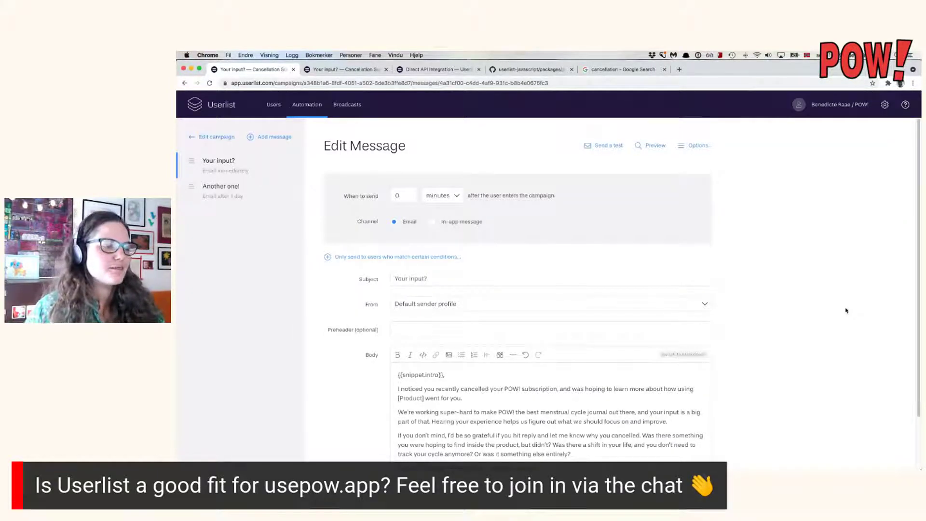
scroll(629, 419, down, 2)
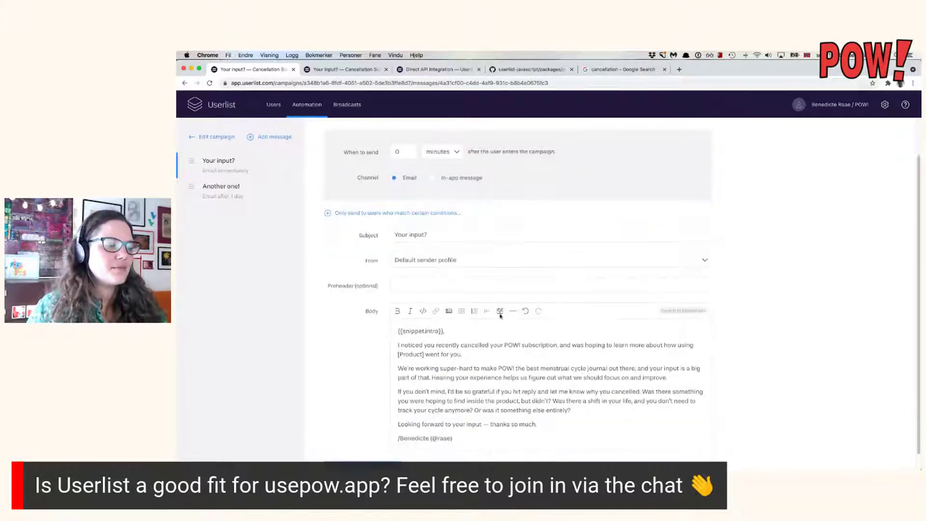
click(496, 424)
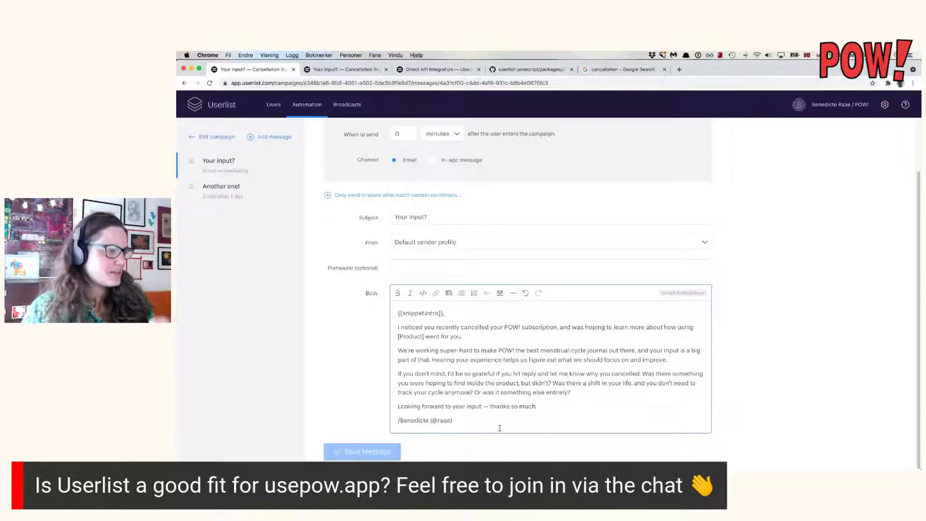
scroll(858, 289, up, 3)
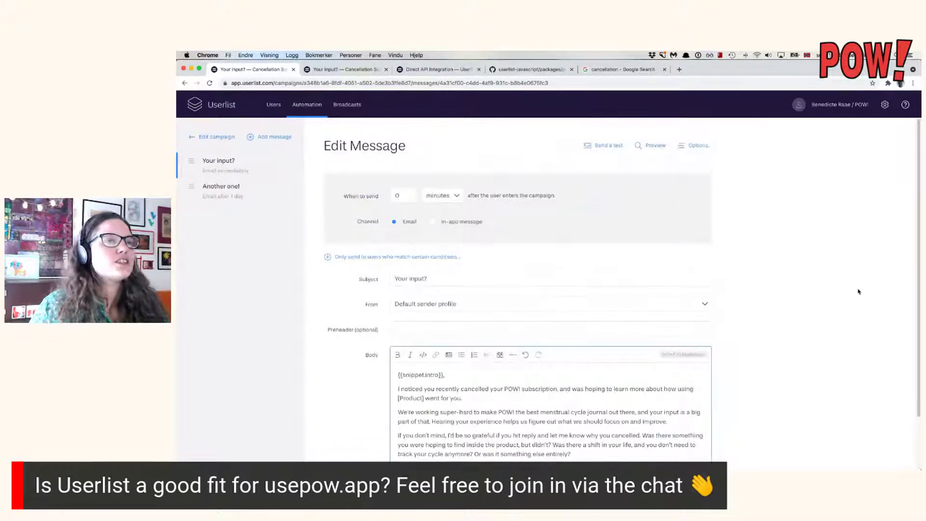
click(216, 109)
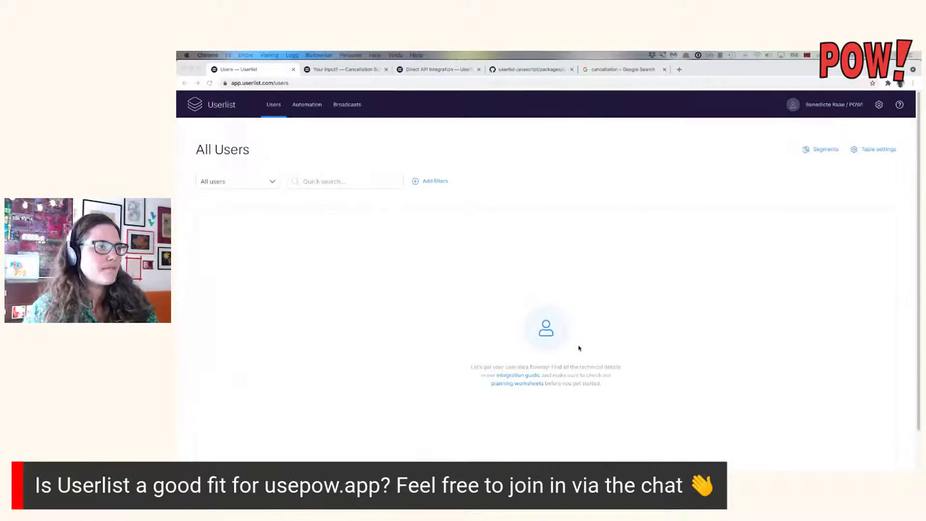
Show the Automation campaigns and copy 'userlist.com' from the address bar.
click(306, 106)
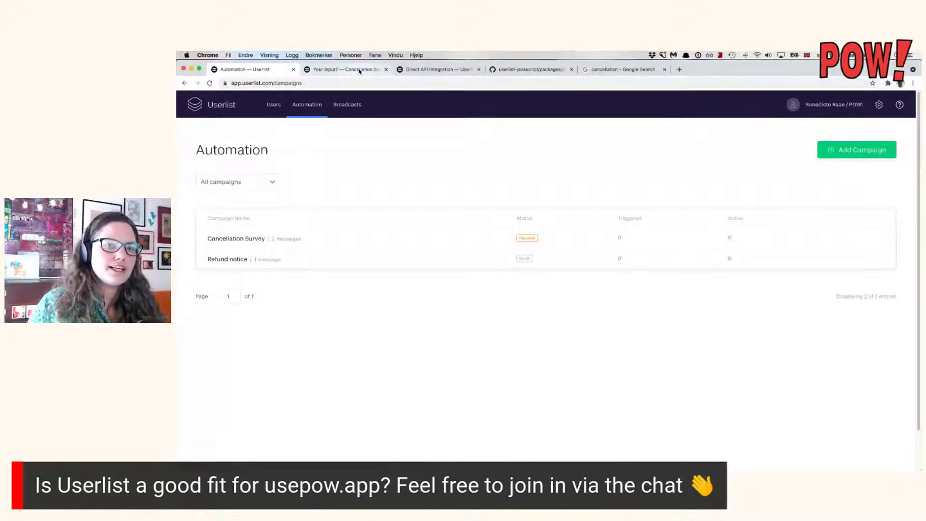
click(246, 83)
double_click(271, 83)
key(super+c)
click(679, 69)
key(super+v)
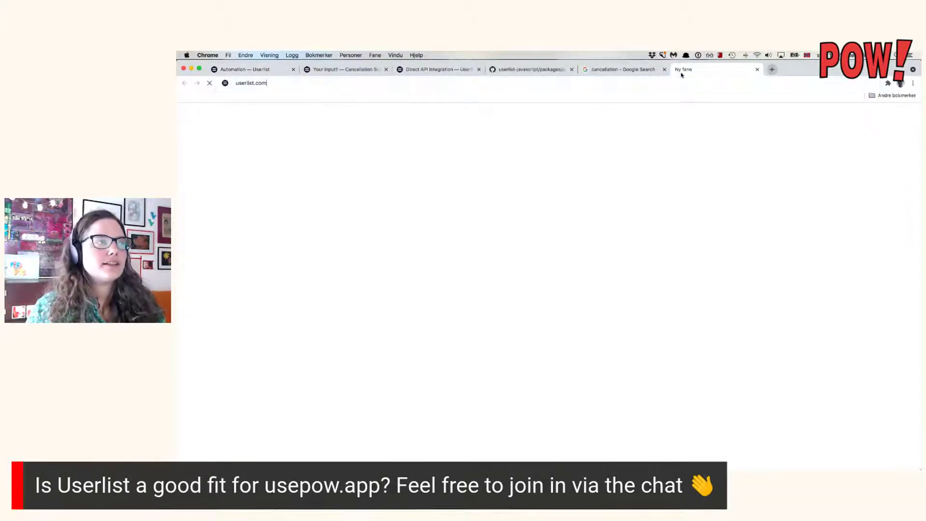
key(Return)
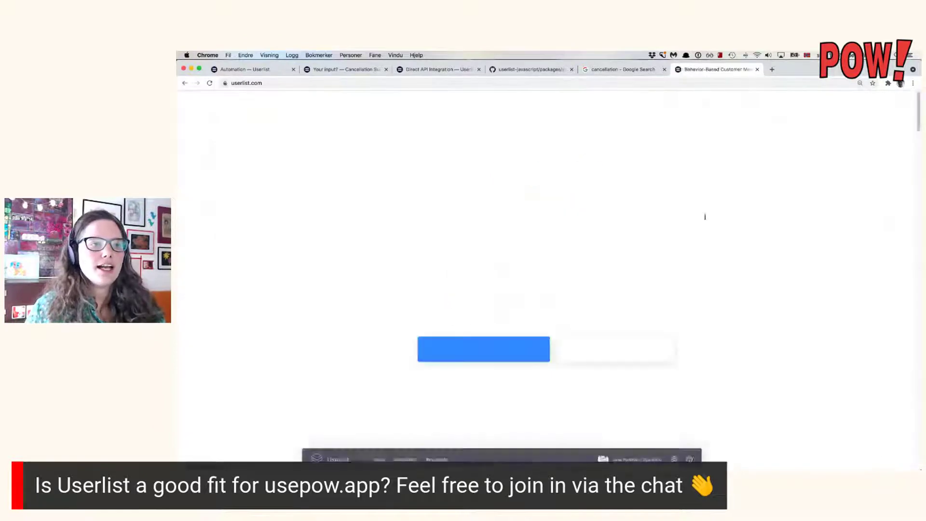
scroll(704, 212, down, 10)
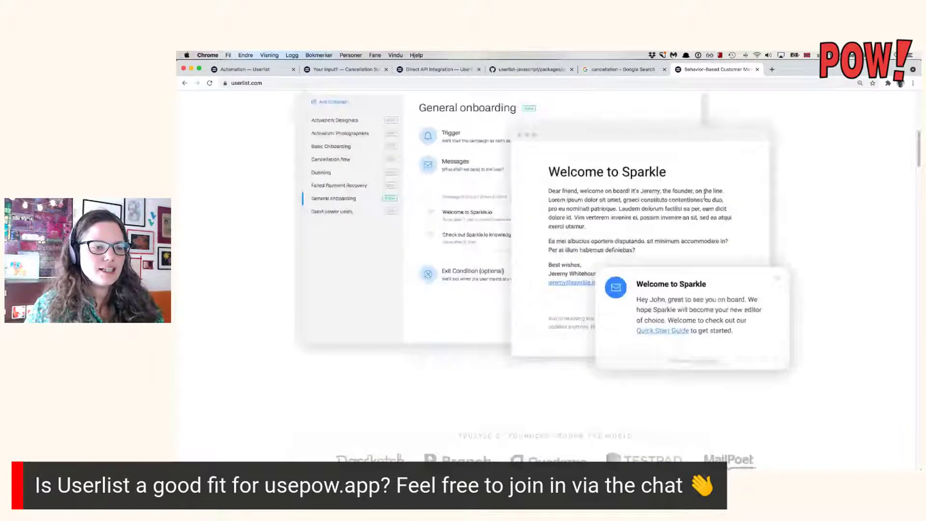
scroll(704, 195, down, 3)
scroll(704, 195, down, 15)
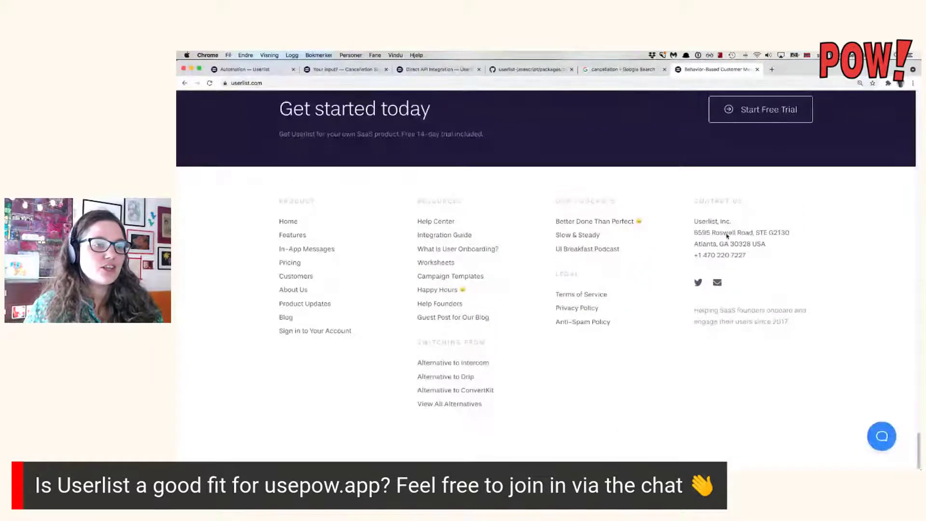
click(602, 293)
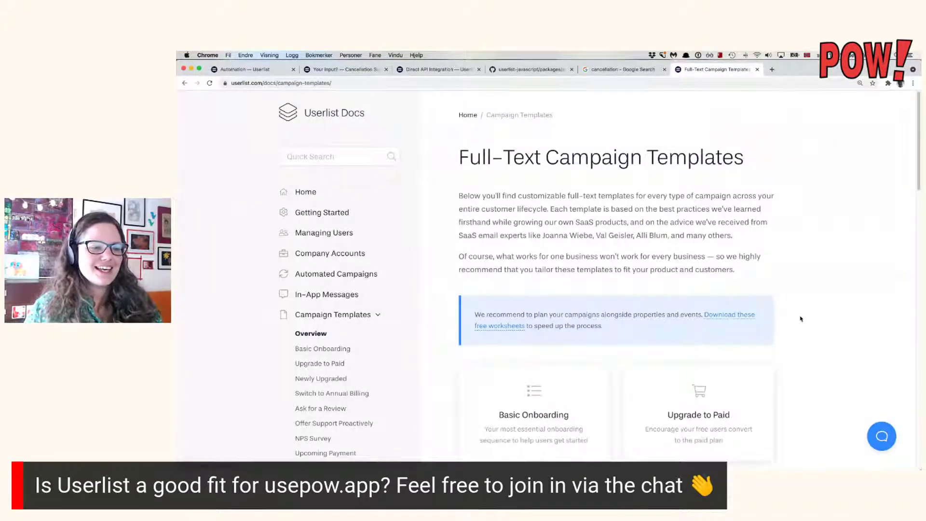
scroll(800, 318, down, 5)
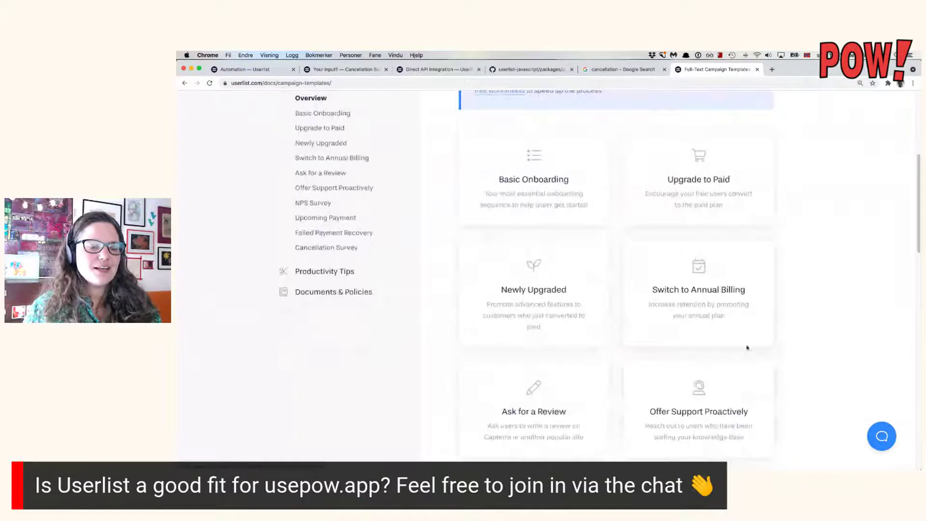
scroll(723, 376, down, 3)
click(504, 333)
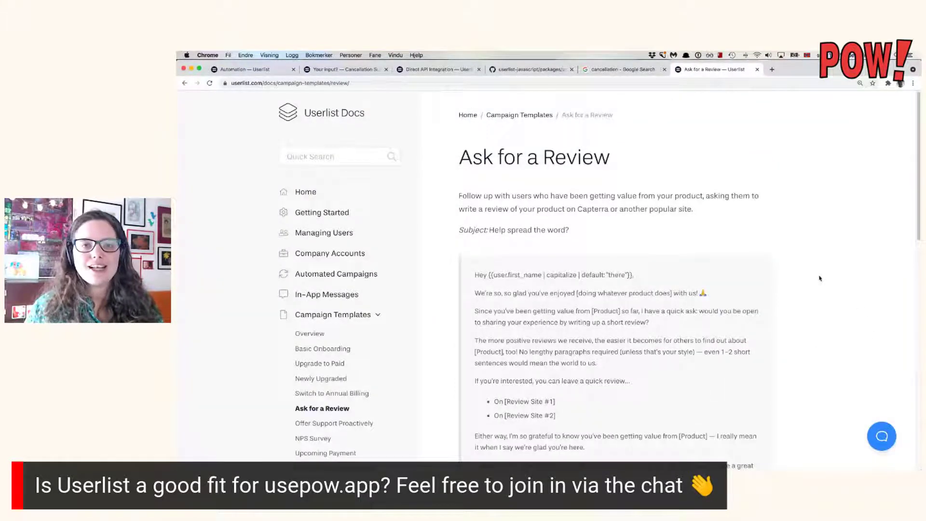
scroll(819, 278, down, 3)
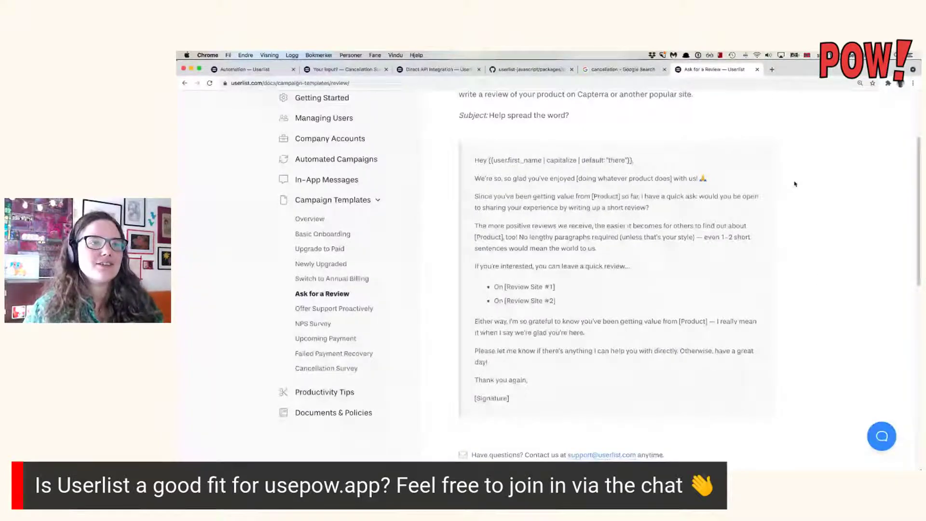
click(757, 70)
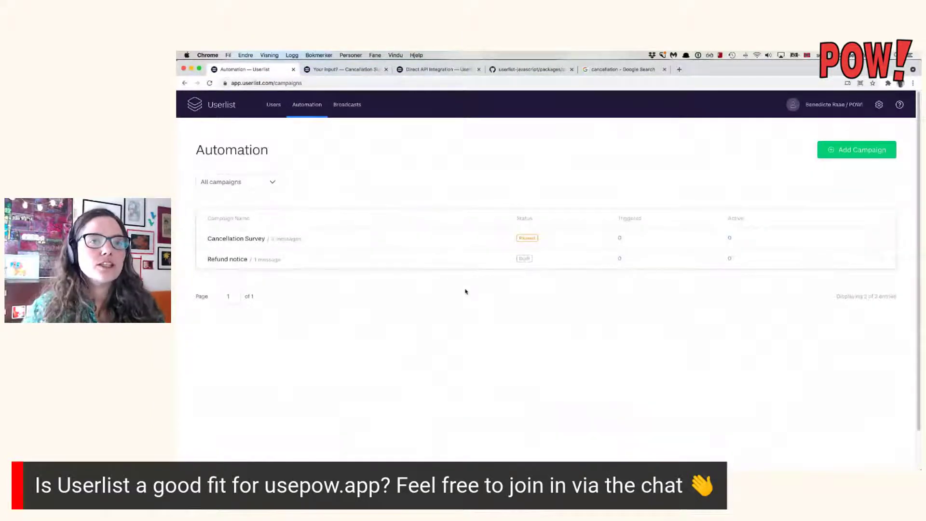
Switch to the Broadcasts page, which has no broadcasts yet.
click(359, 105)
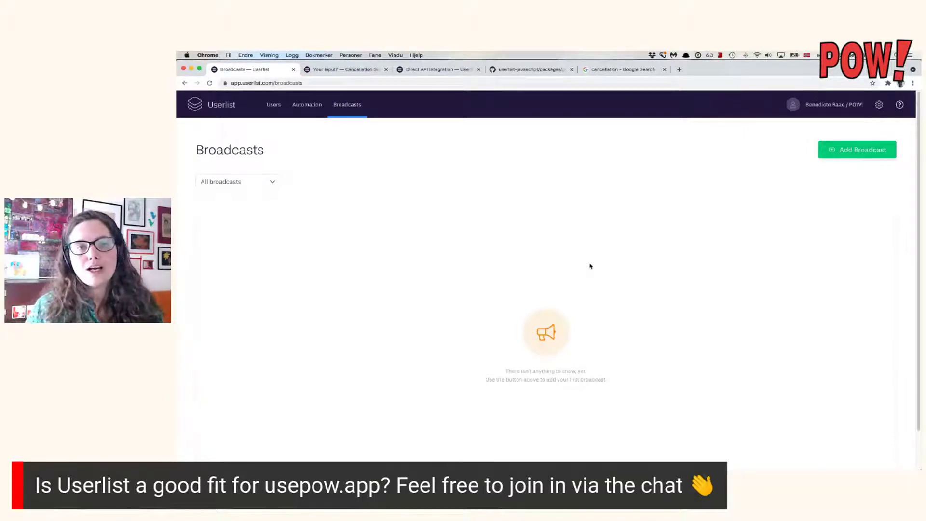
Start a new broadcast and set Send to 'Users matching a certain condition'.
click(824, 157)
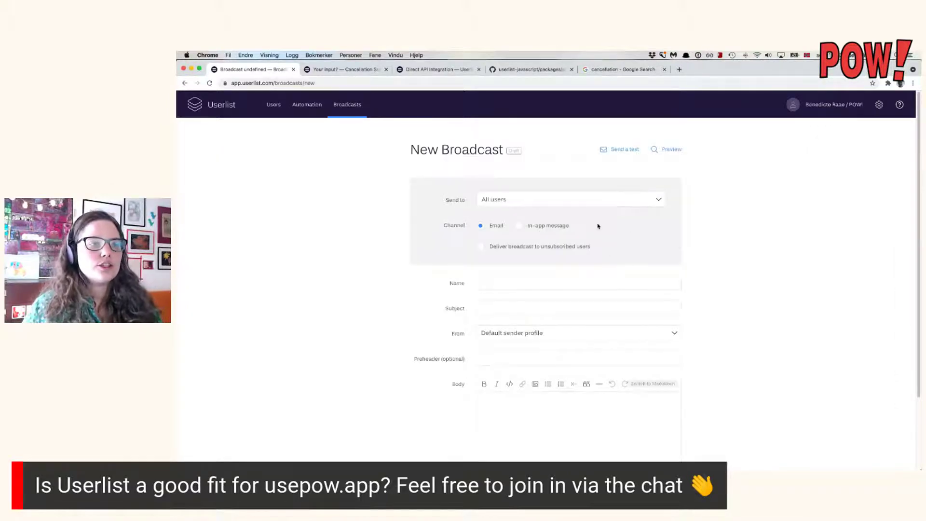
scroll(672, 255, down, 1)
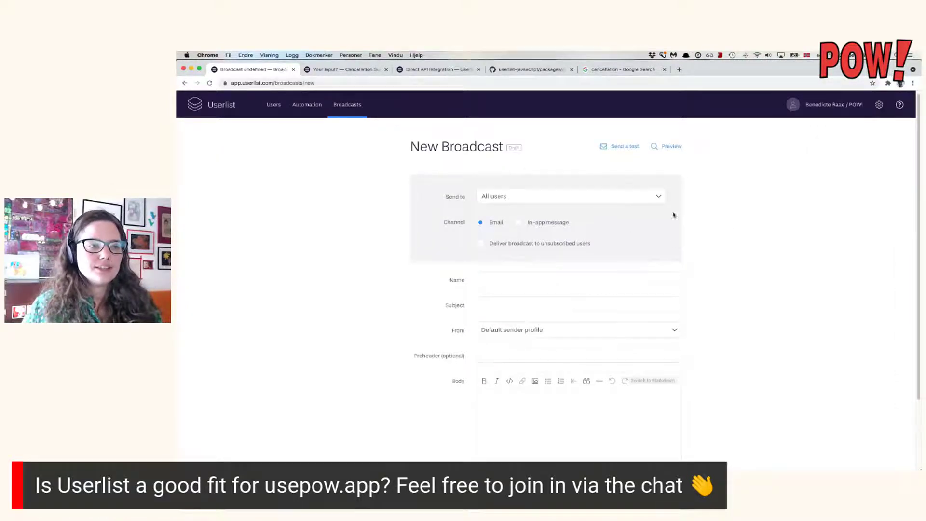
click(643, 197)
click(557, 210)
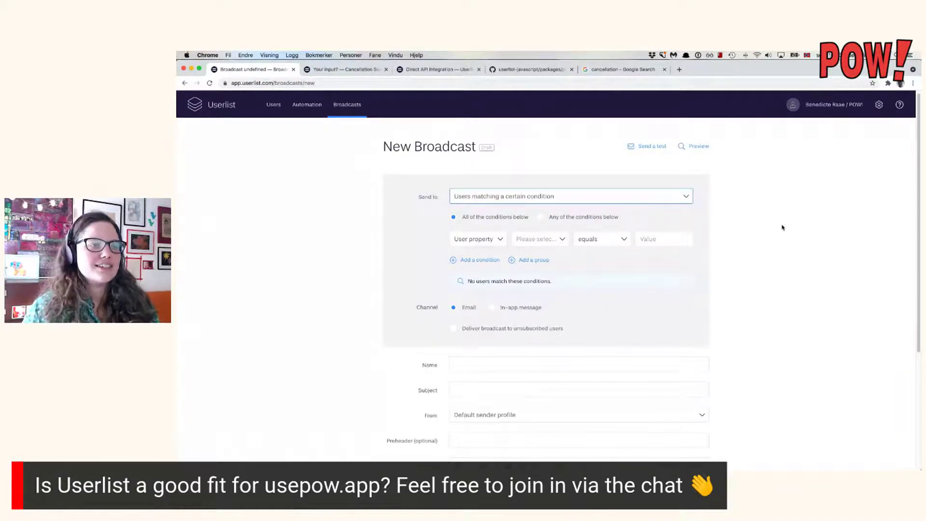
Keep condition-based recipients and try a Segments condition before switching back to User property.
click(636, 198)
key(Return)
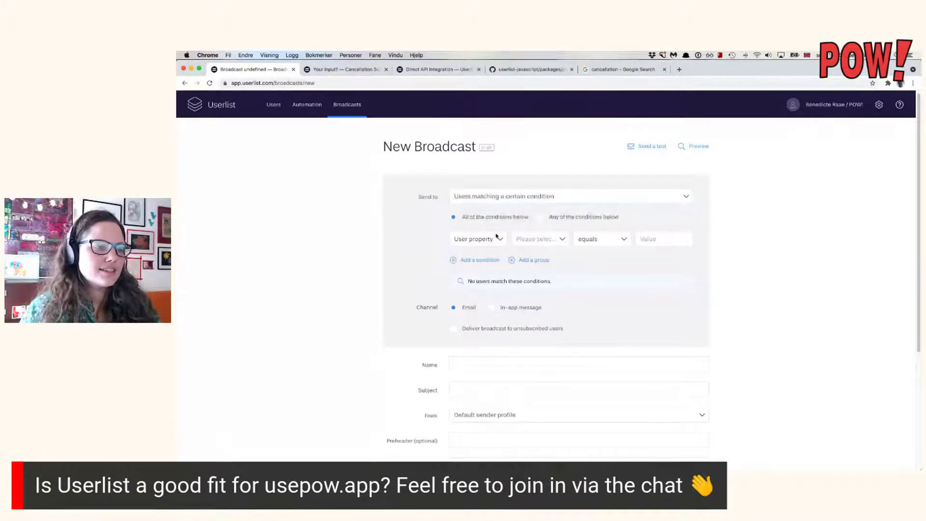
click(495, 236)
click(487, 268)
click(569, 240)
click(569, 240)
click(641, 239)
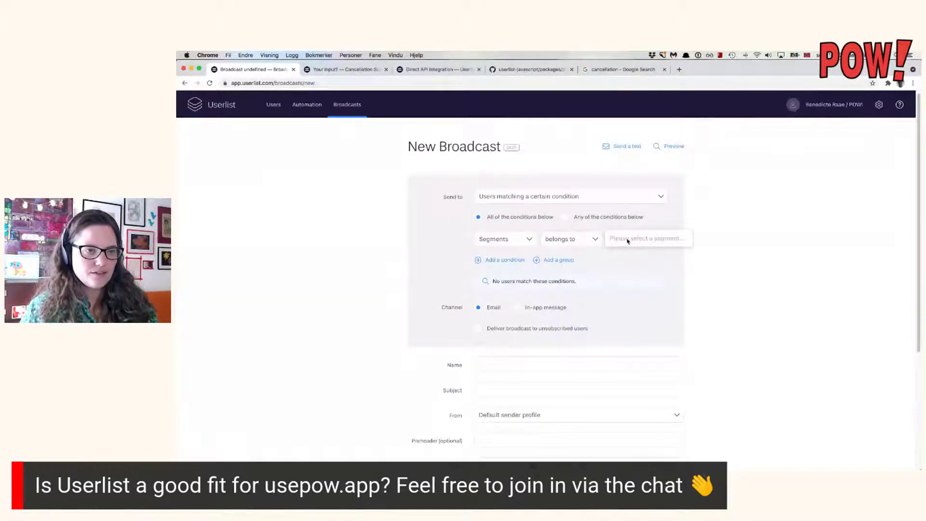
click(519, 237)
click(497, 238)
click(496, 240)
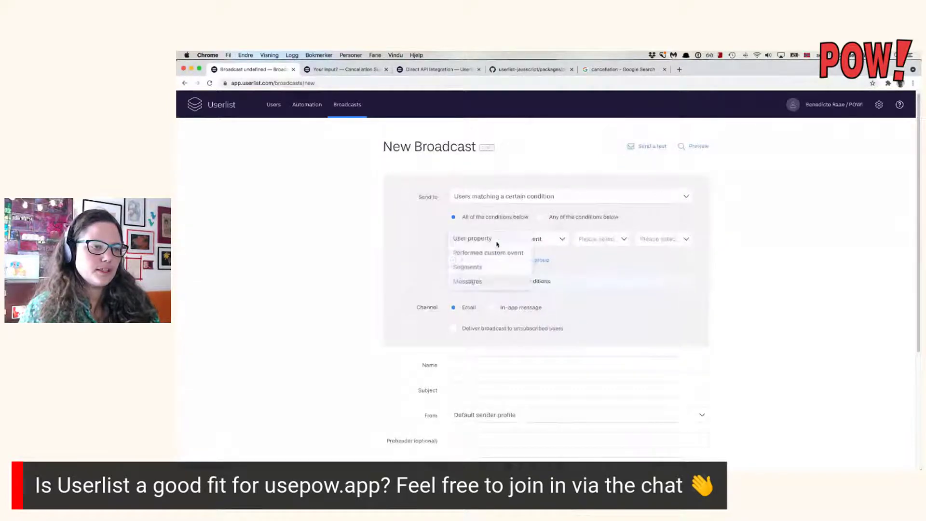
click(506, 245)
Test the user property and custom event inputs, then set the condition to Messages was sent.
click(545, 239)
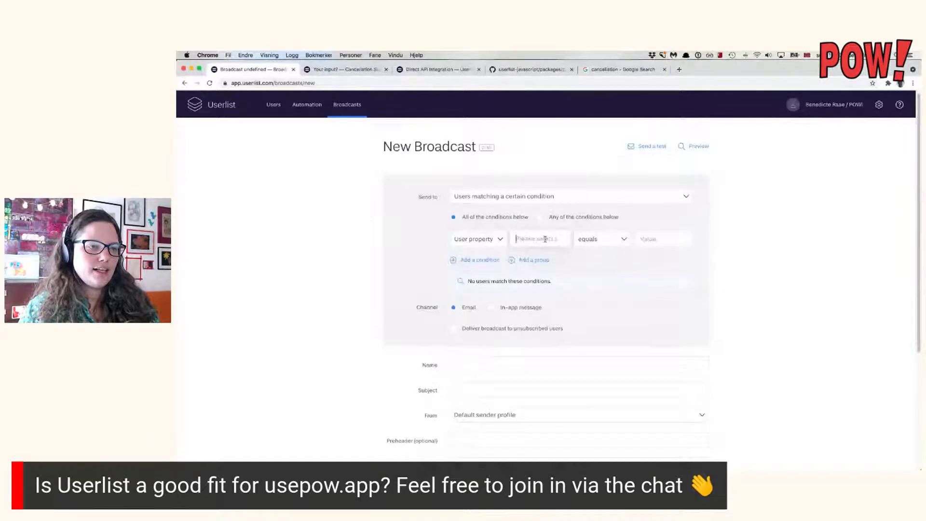
text(sdfsd)
key(BackSpace)
key(BackSpace)
key(BackSpace)
key(BackSpace)
key(BackSpace)
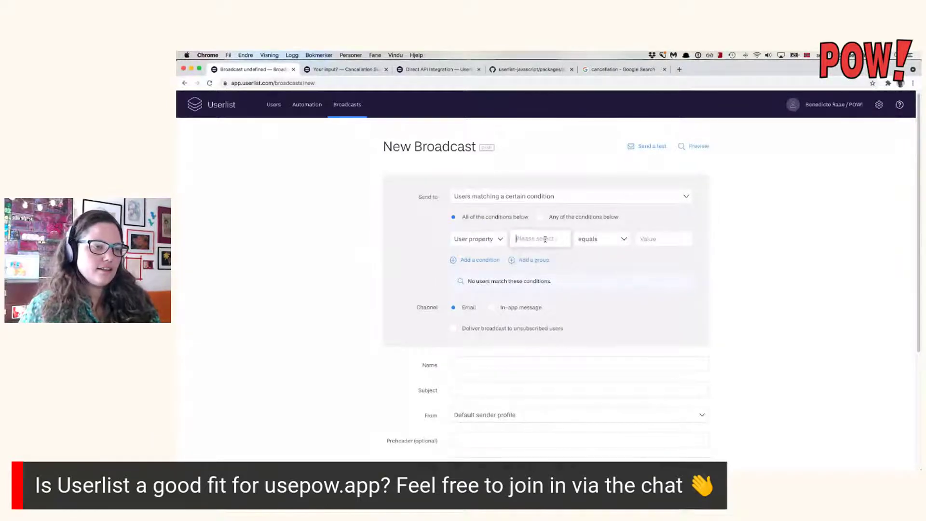
click(482, 240)
click(483, 240)
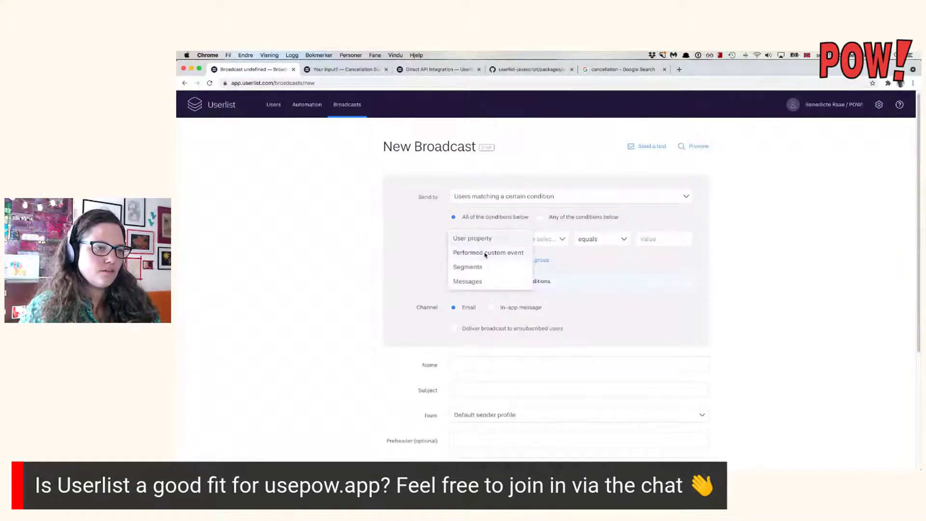
click(486, 252)
click(515, 240)
text(sdfsd)
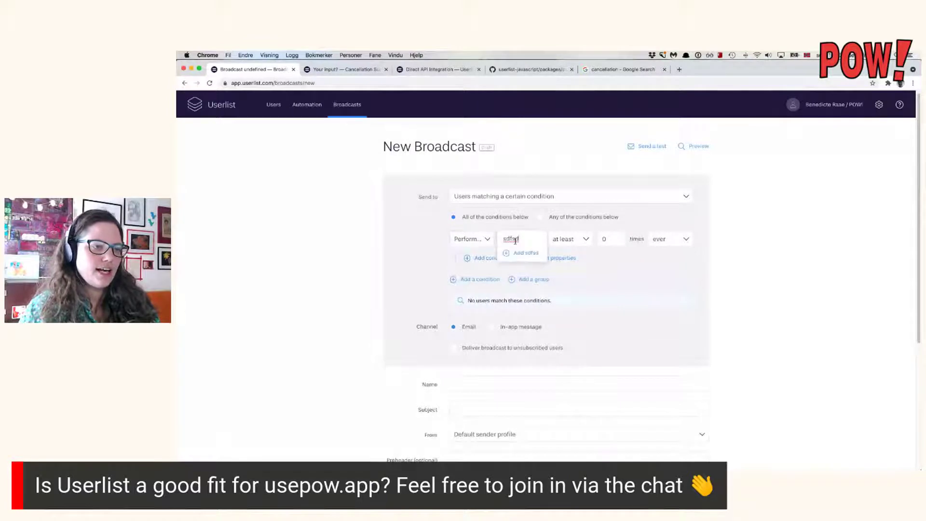
key(BackSpace)
key(BackSpace)
key(BackSpace)
key(BackSpace)
key(BackSpace)
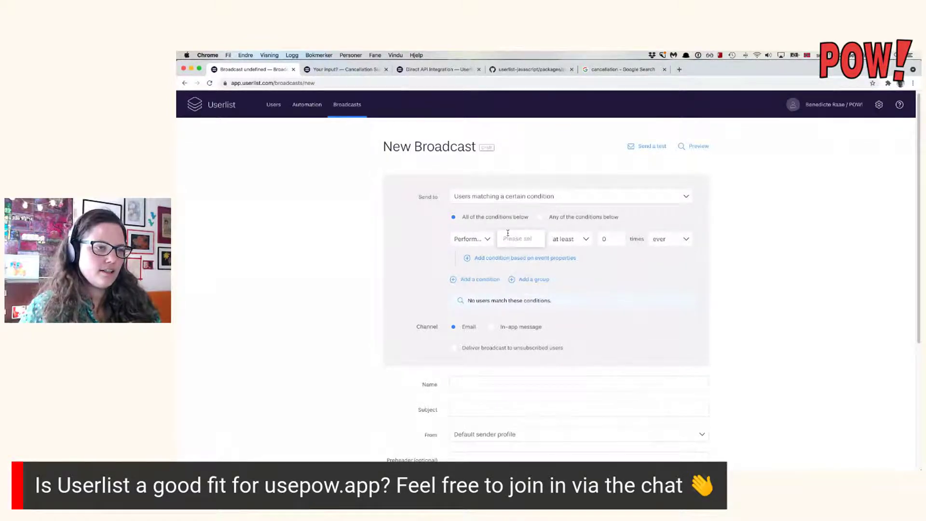
click(471, 245)
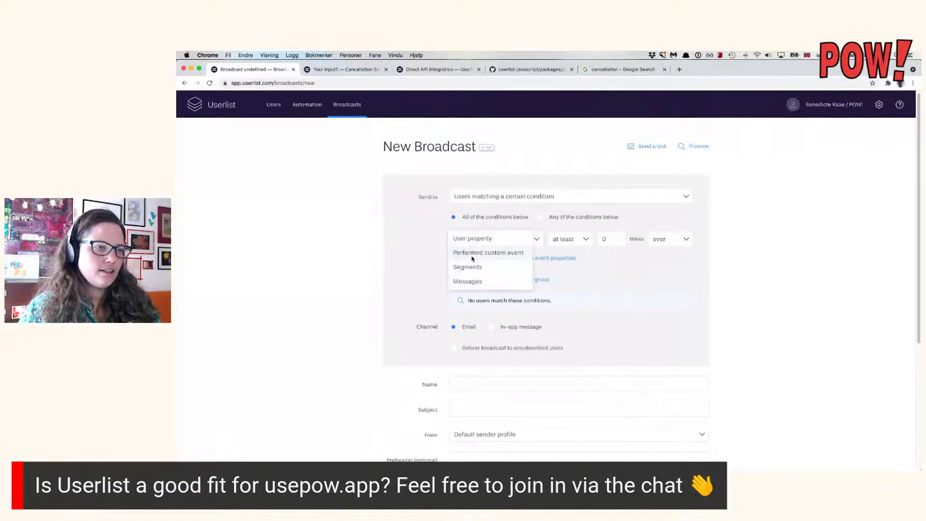
click(475, 281)
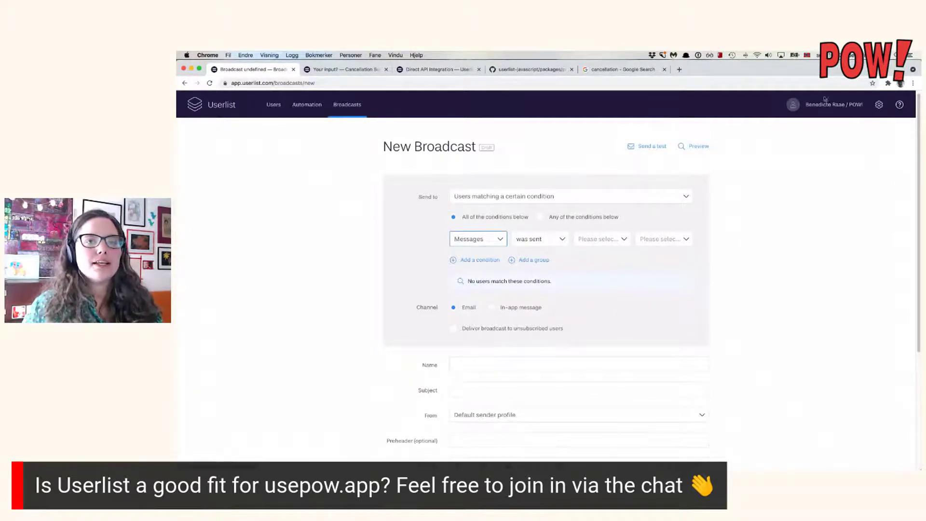
mouse_move(831, 109)
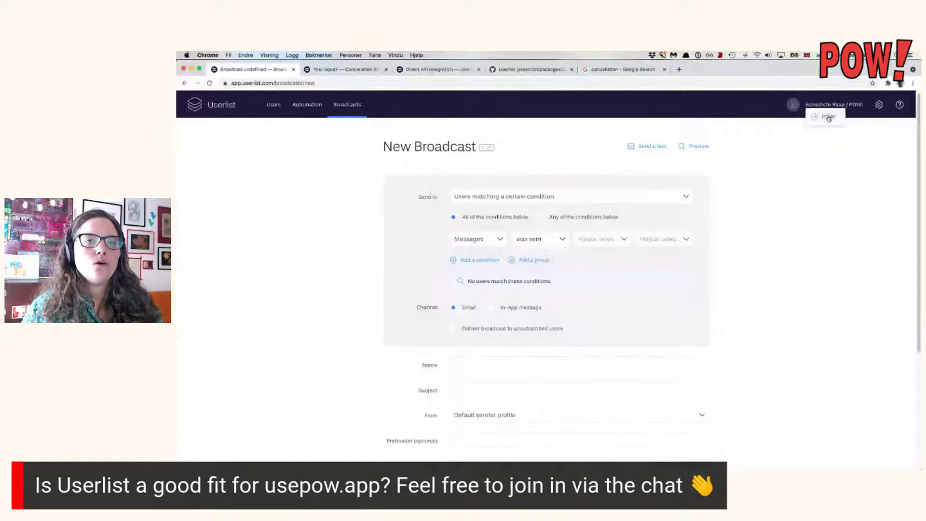
Open Company Settings to review company name POW!, website usepow.app and the email footer.
click(829, 117)
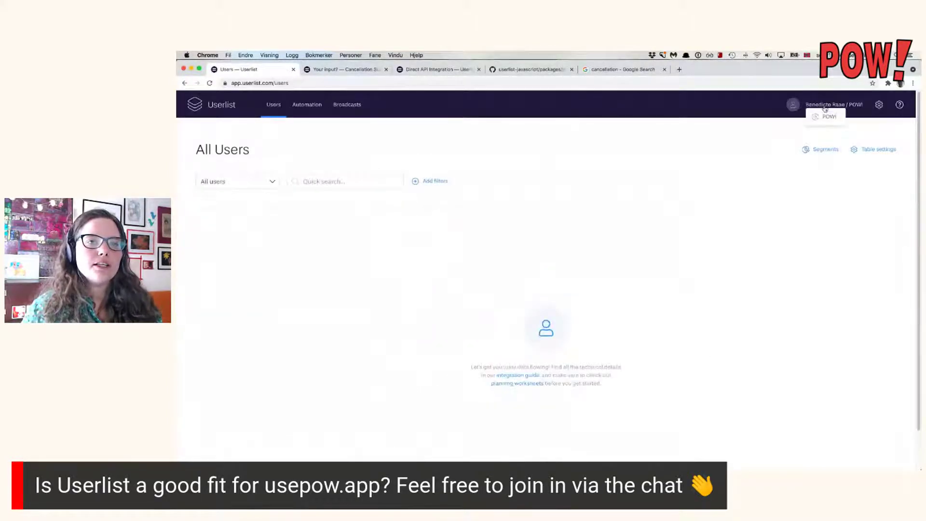
click(879, 106)
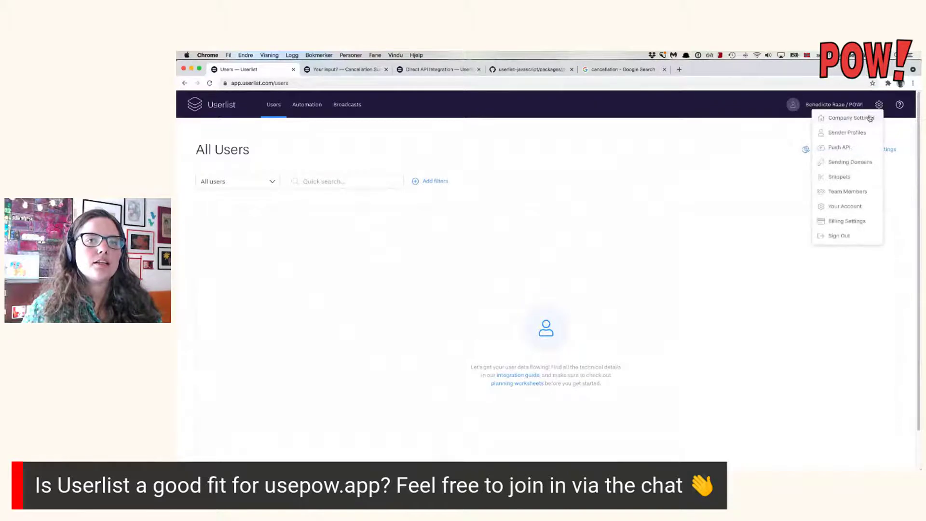
click(867, 118)
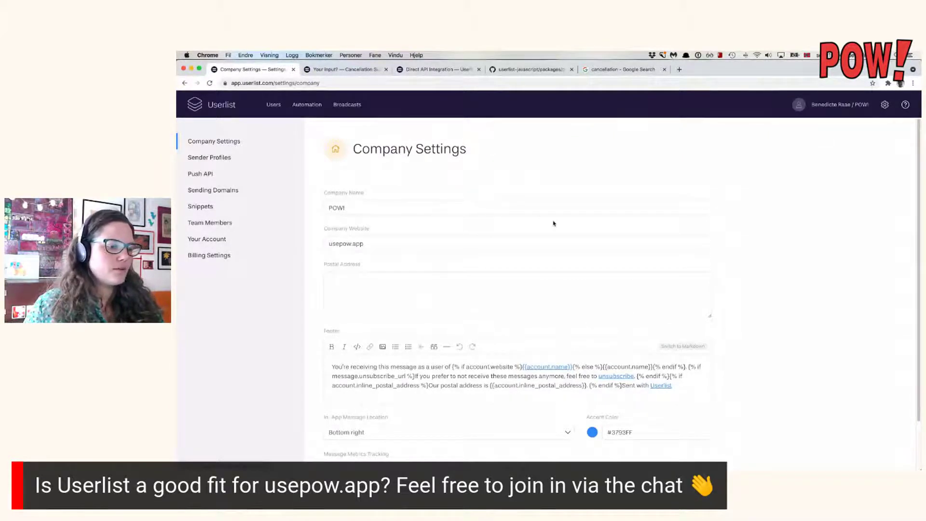
scroll(554, 221, down, 2)
scroll(554, 220, up, 2)
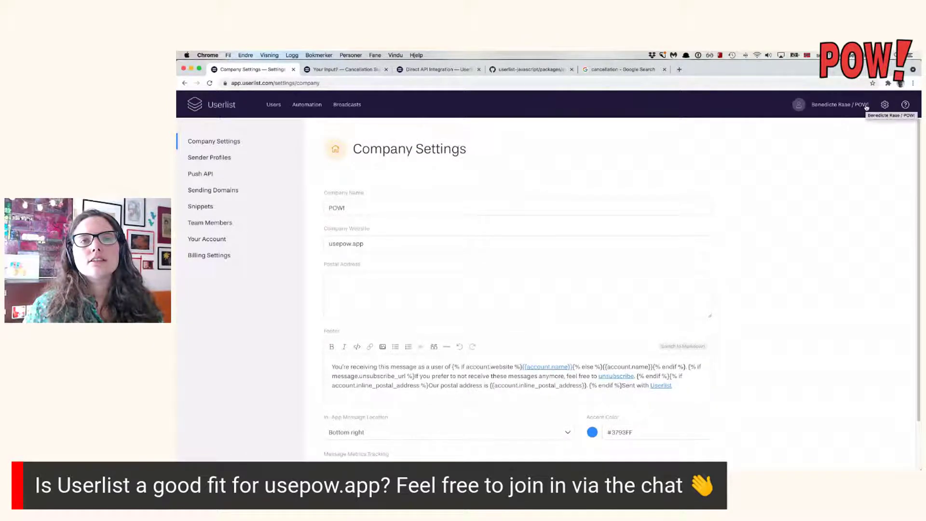
click(883, 105)
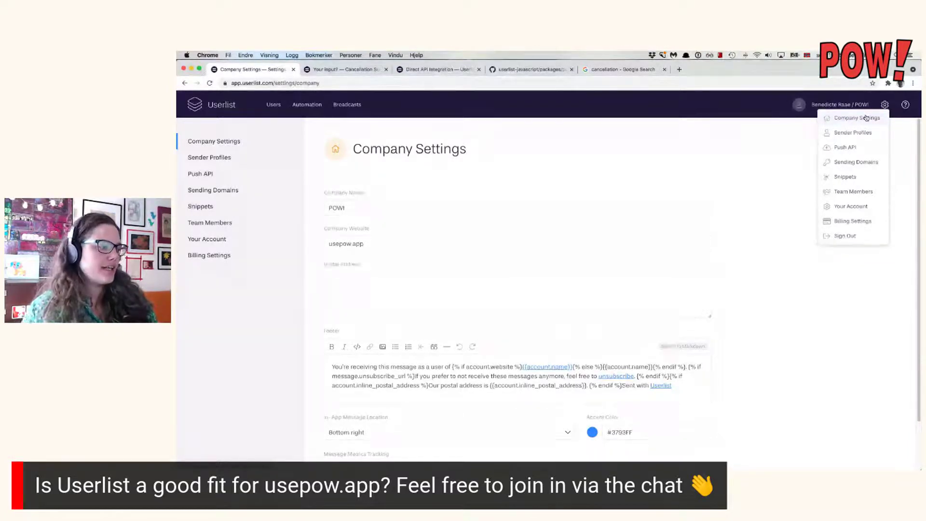
Return Userlist to the All Users overview, then view the rendered 2021-04-04-userlist.md preview in VS Code.
click(574, 241)
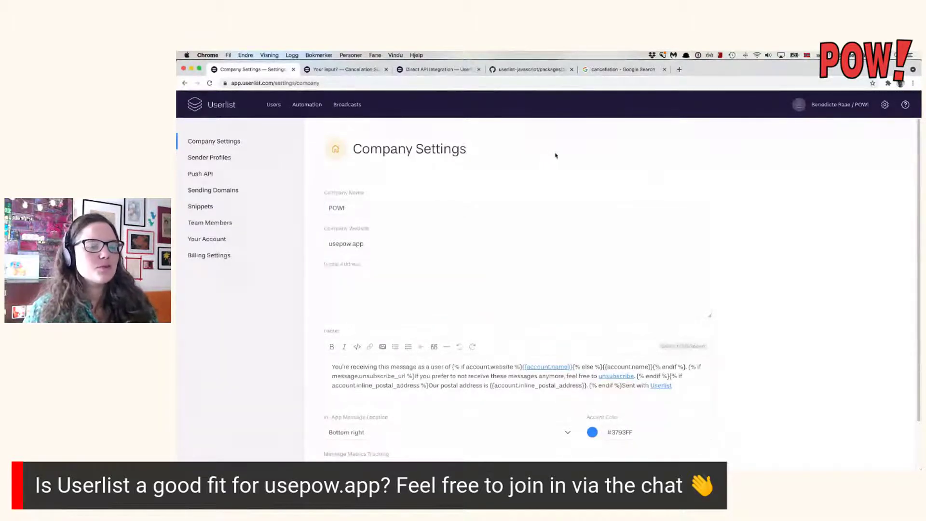
click(234, 106)
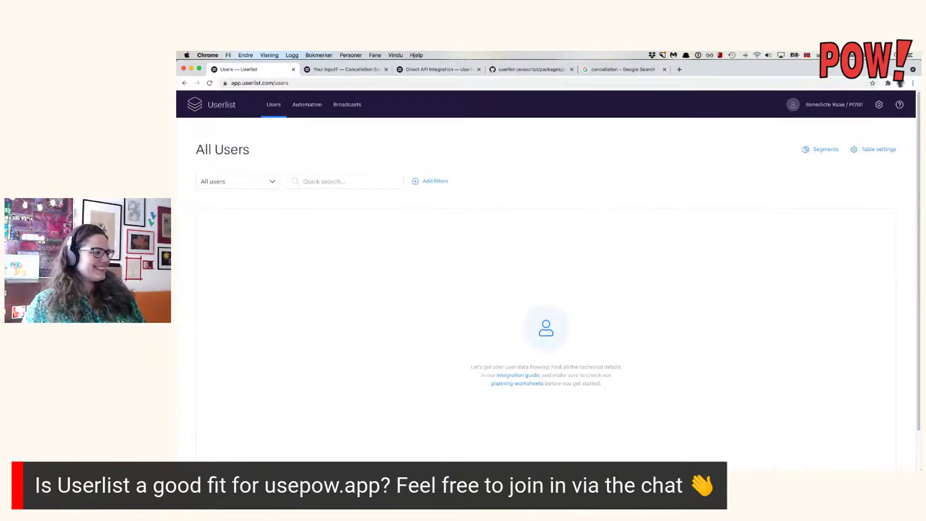
key(super+Tab)
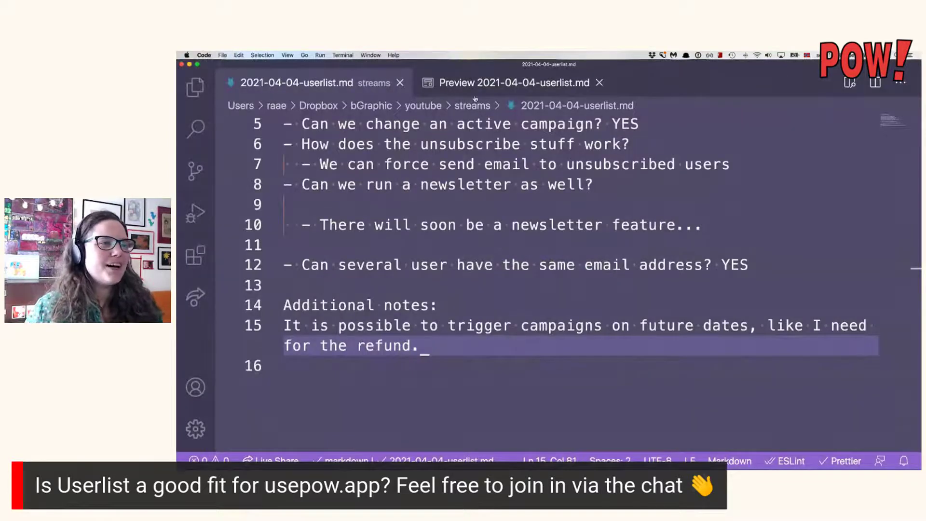
click(476, 87)
scroll(601, 377, up, 2)
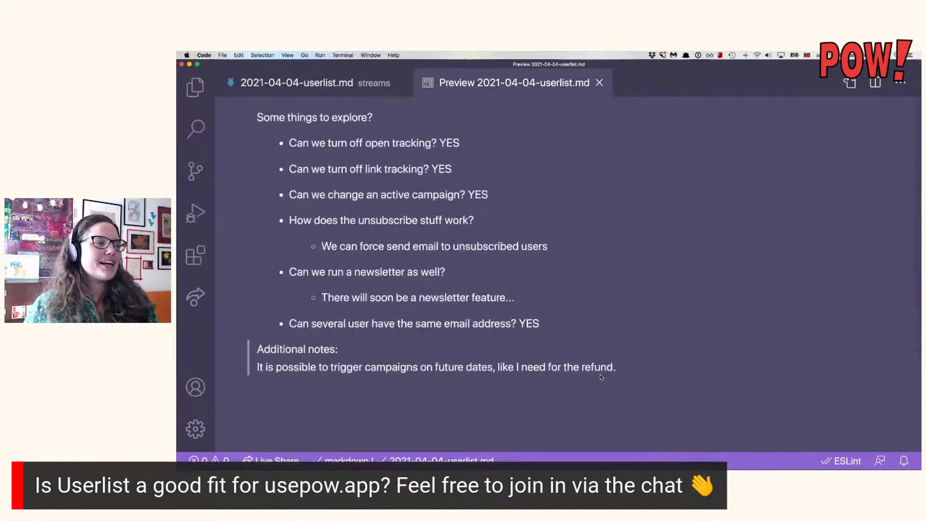